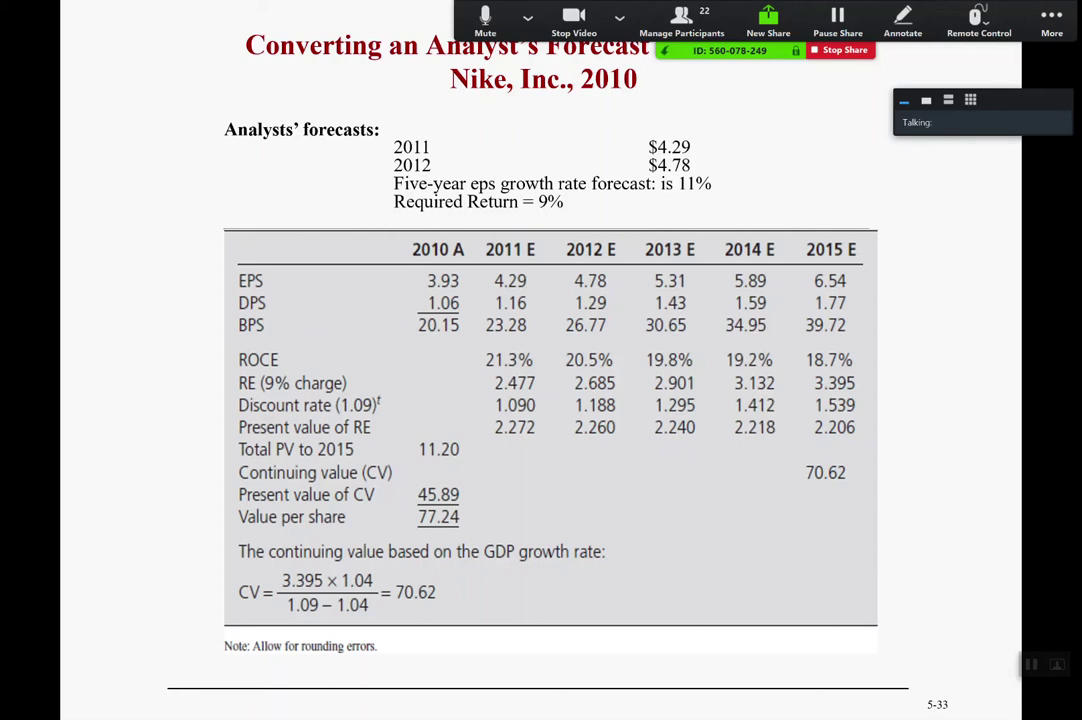
End the Nike valuation slide show and switch to the WRDS Summary History query page in Chrome
key("Escape")
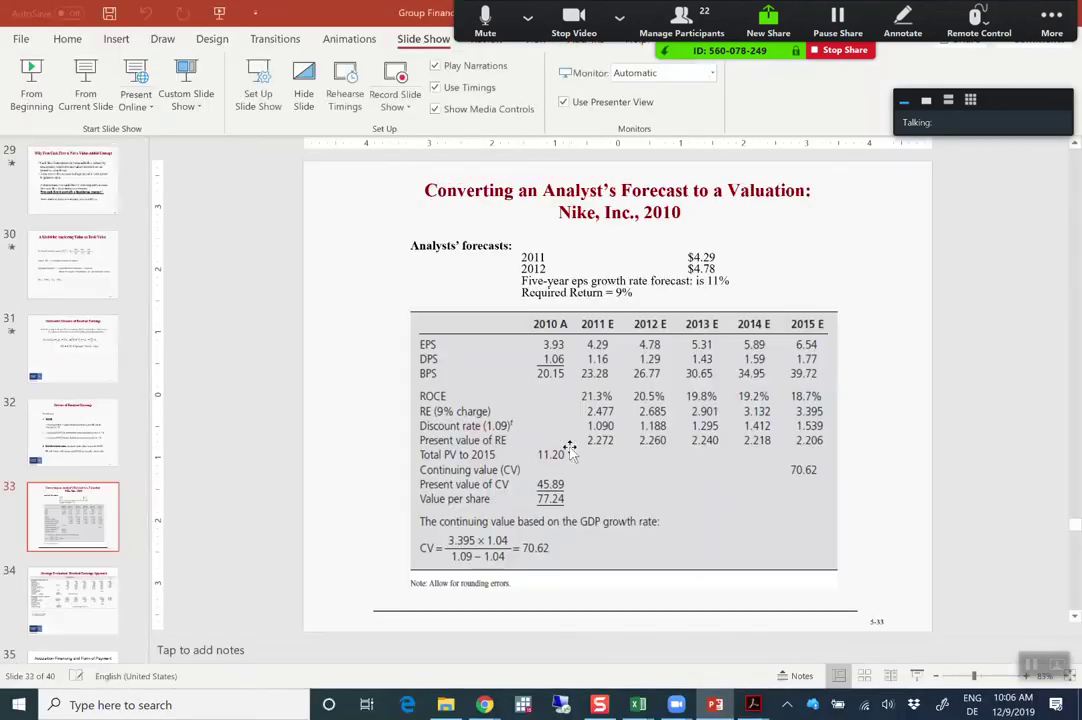
mouse_move(484, 707)
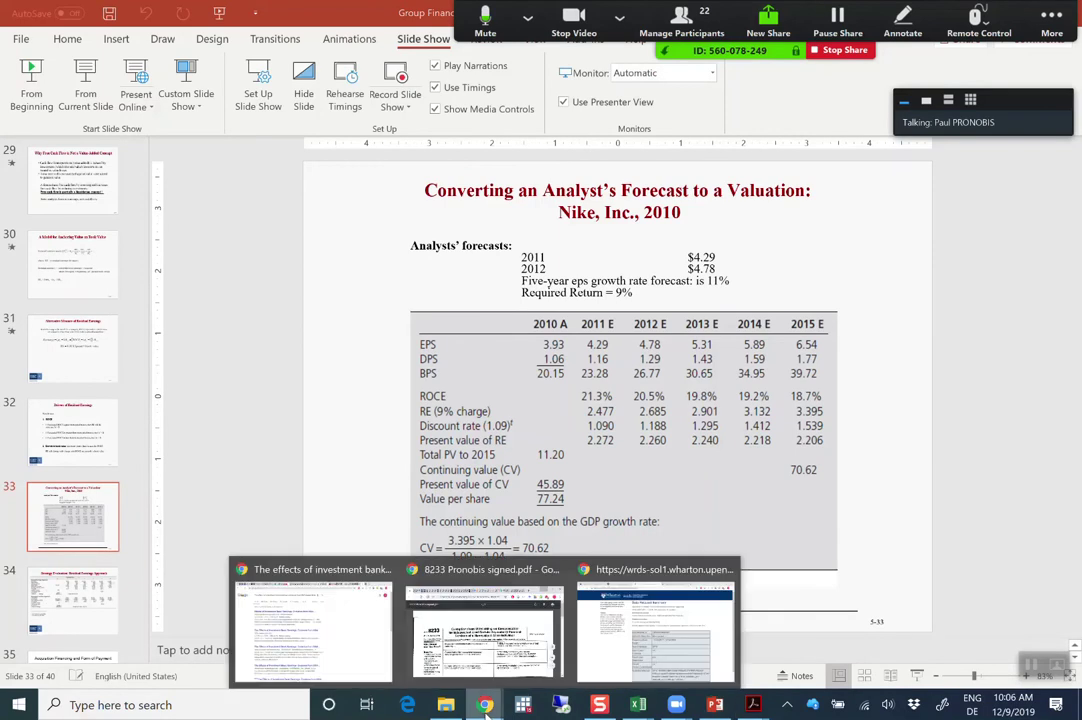
left_click(615, 645)
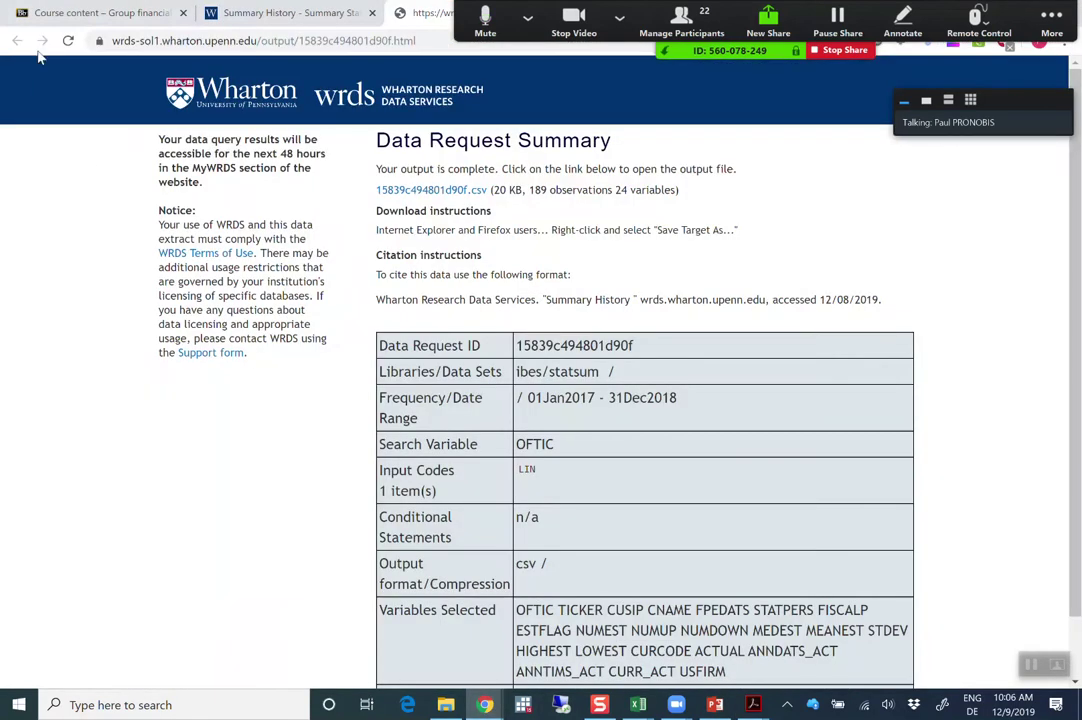
left_click(268, 13)
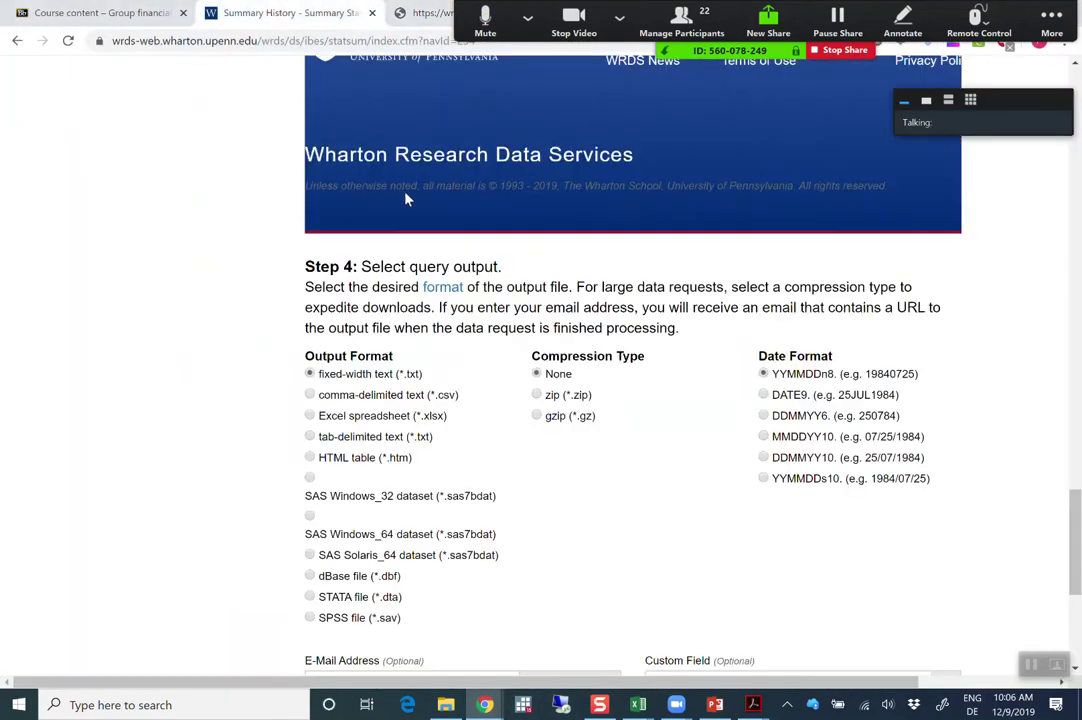
scroll(406, 200, "up", 15)
left_click(283, 41)
type("wrds-www.wharton.upenn.edu")
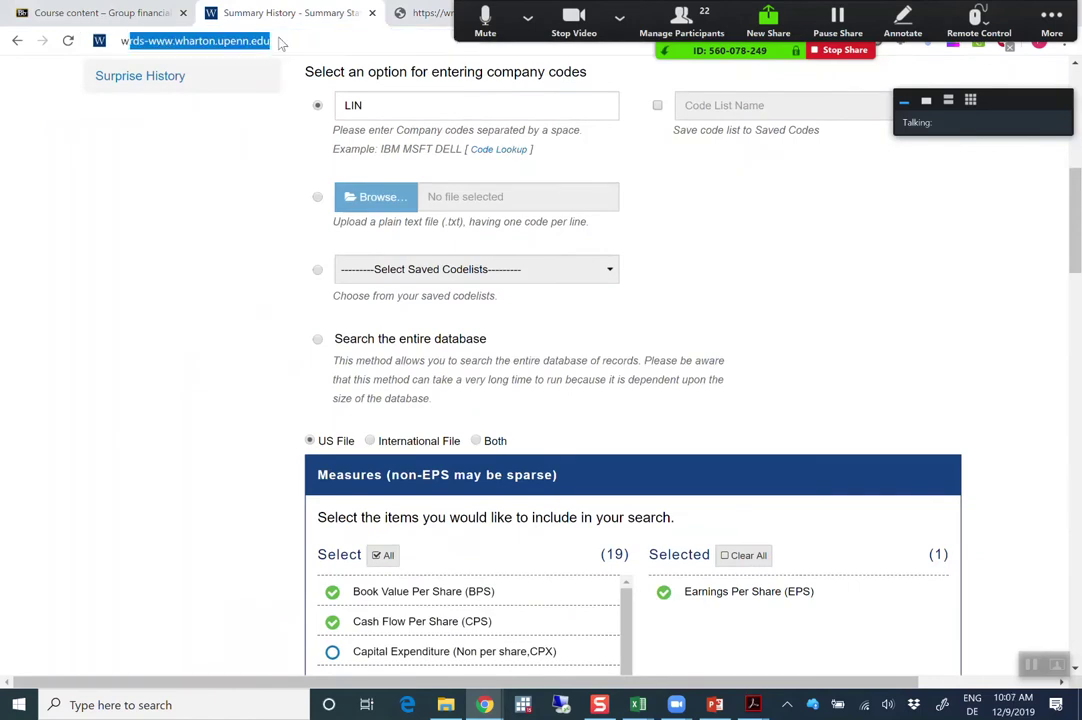
key("Return")
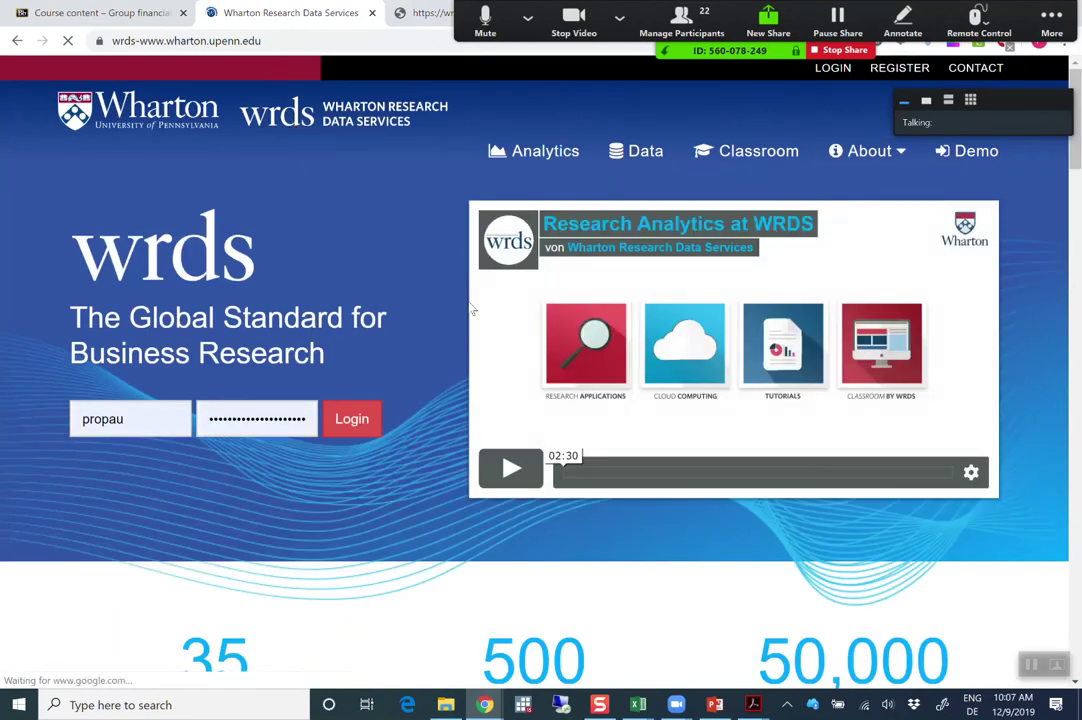
left_click(368, 415)
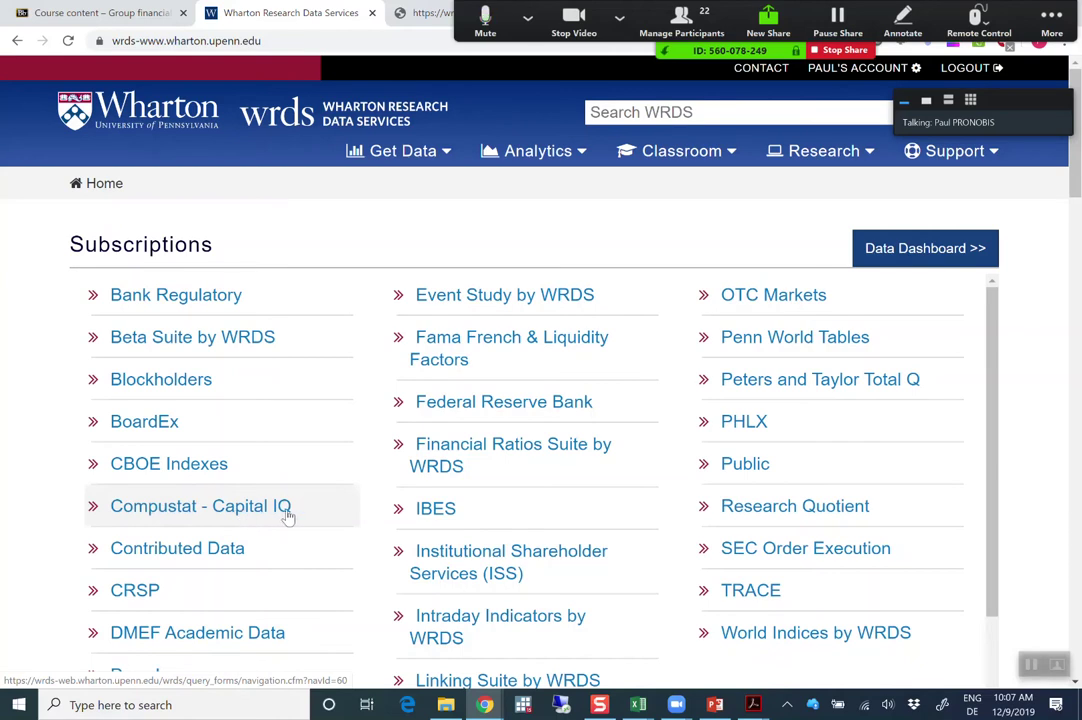
Open the Summary Statistics query form under Summary History in the IBES Academic data
left_click(436, 512)
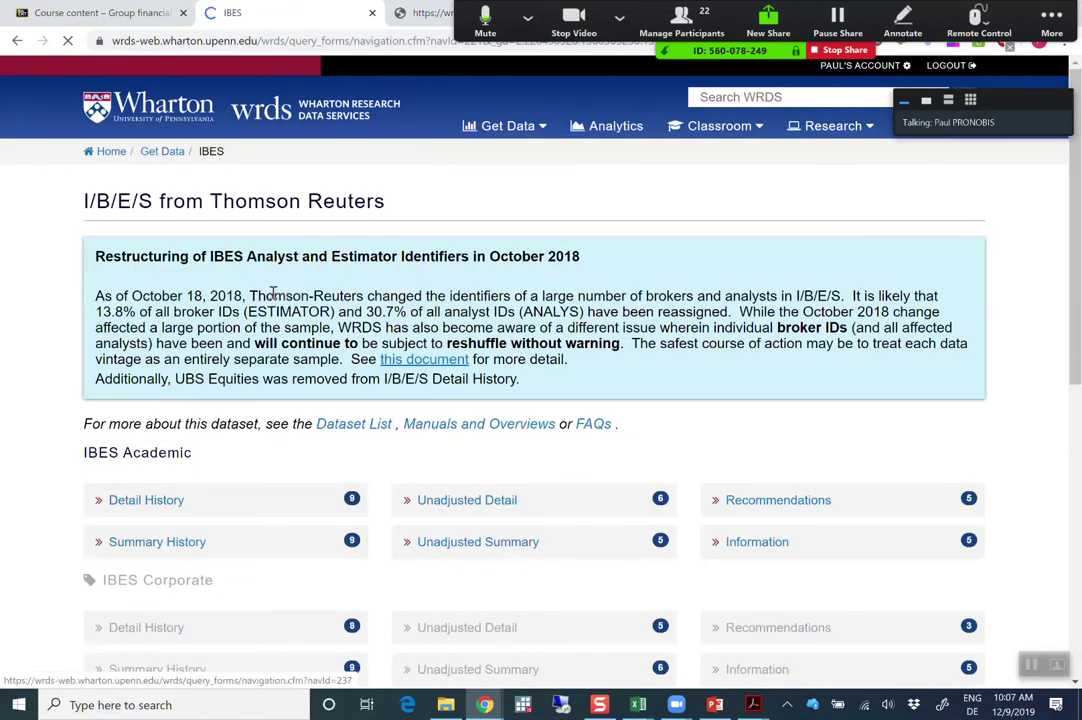
left_click_drag(258, 295, 364, 296)
scroll(362, 296, "down", 1)
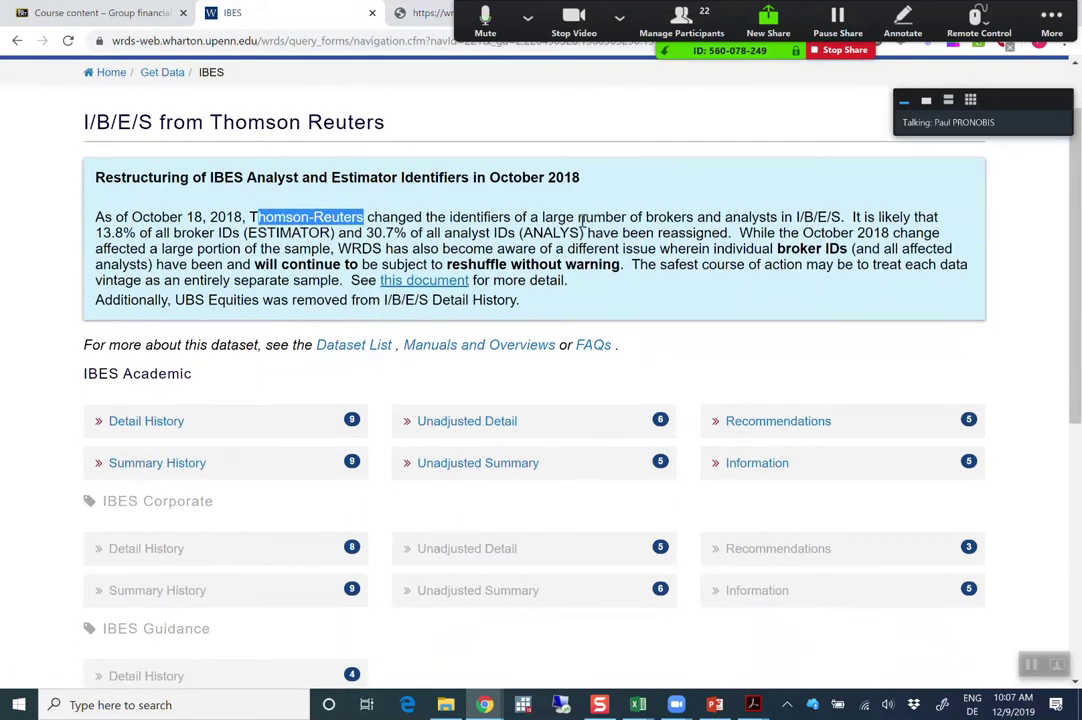
left_click(553, 219)
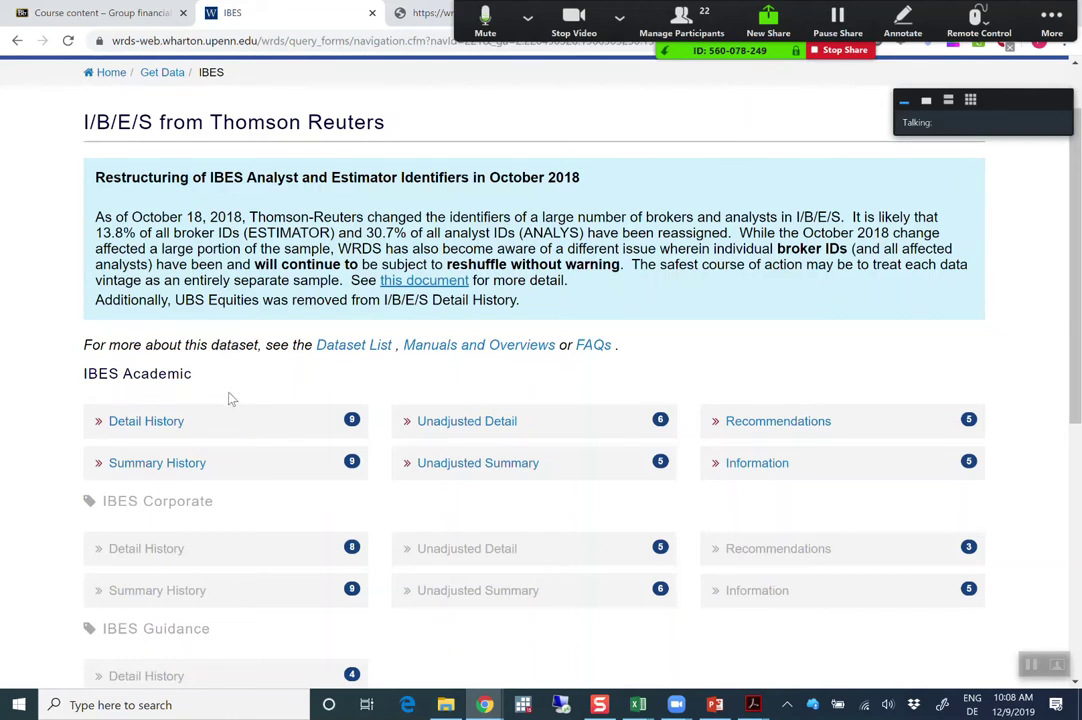
left_click(213, 464)
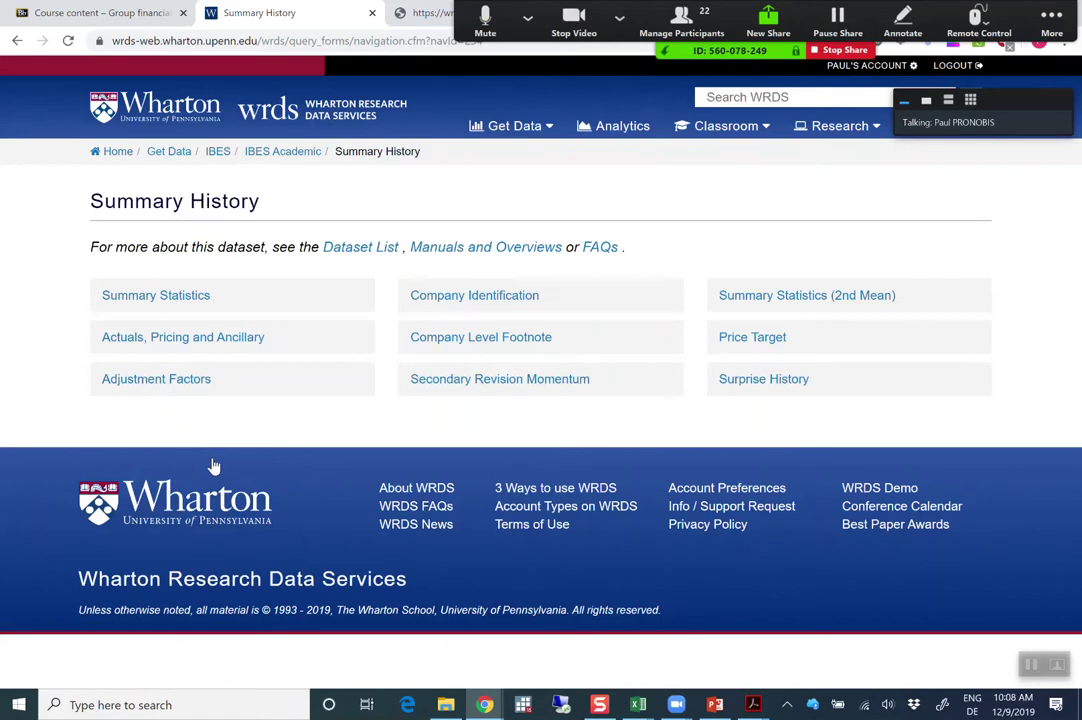
left_click(183, 303)
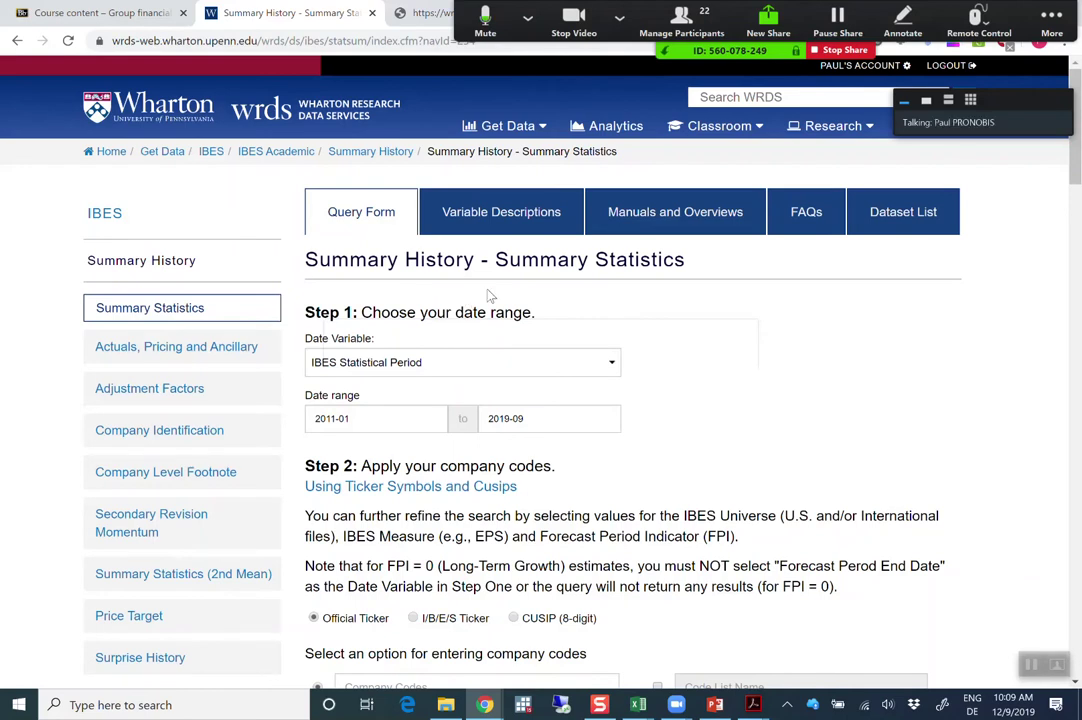
Examine the date variable options in Step 1 of the Summary Statistics query form
scroll(490, 295, "down", 1)
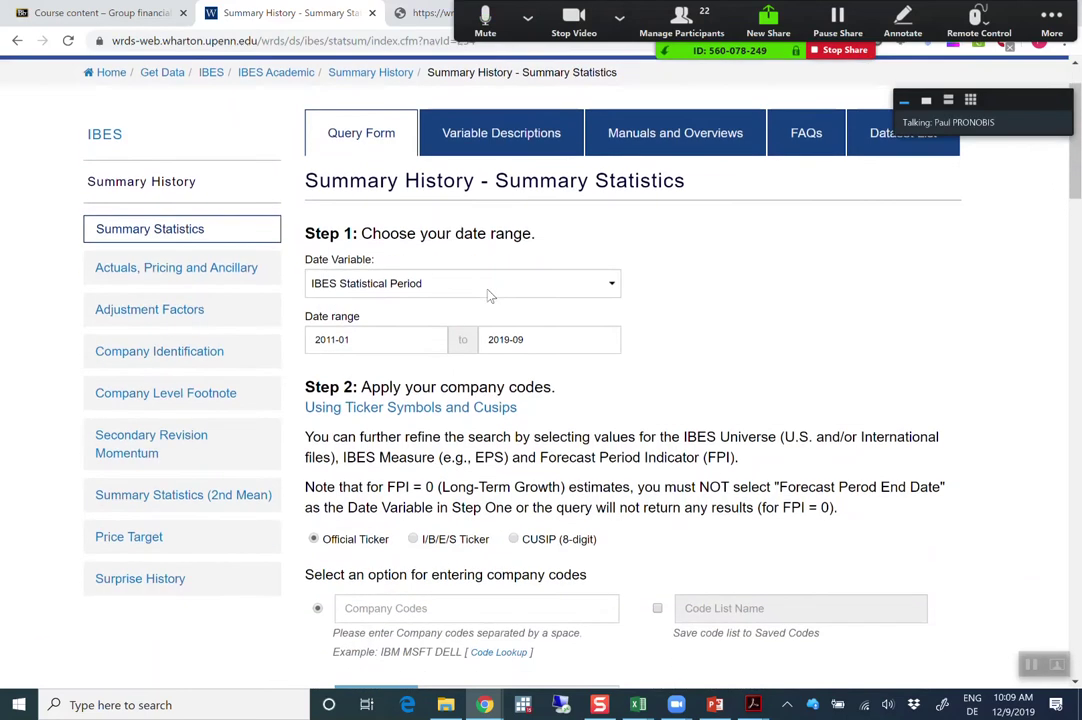
left_click(409, 285)
left_click(407, 285)
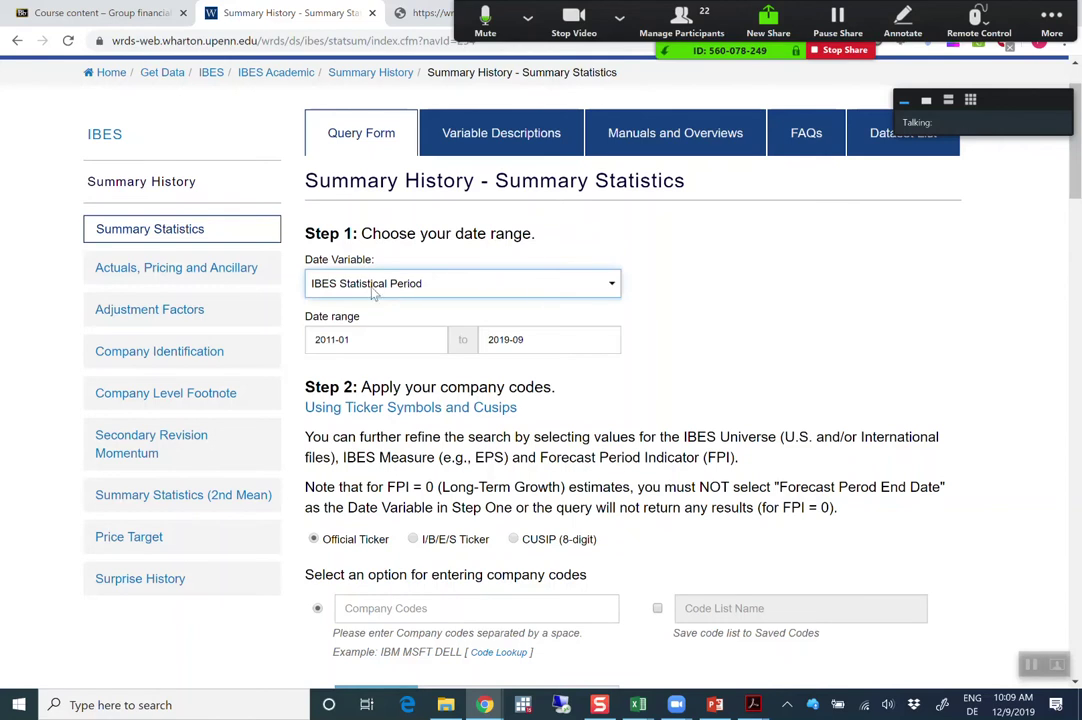
left_click(401, 290)
left_click(401, 291)
left_click(424, 284)
left_click(400, 335)
scroll(386, 316, "down", 1)
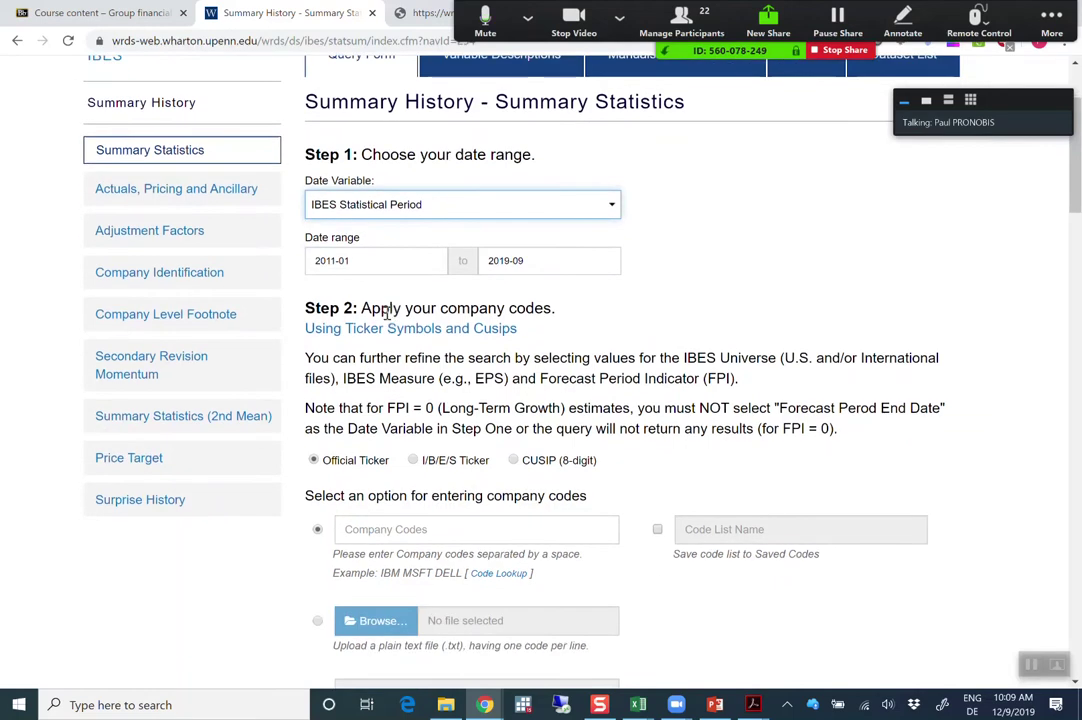
Set the query's date range from 2016-01 to 2018-12
left_click(364, 260)
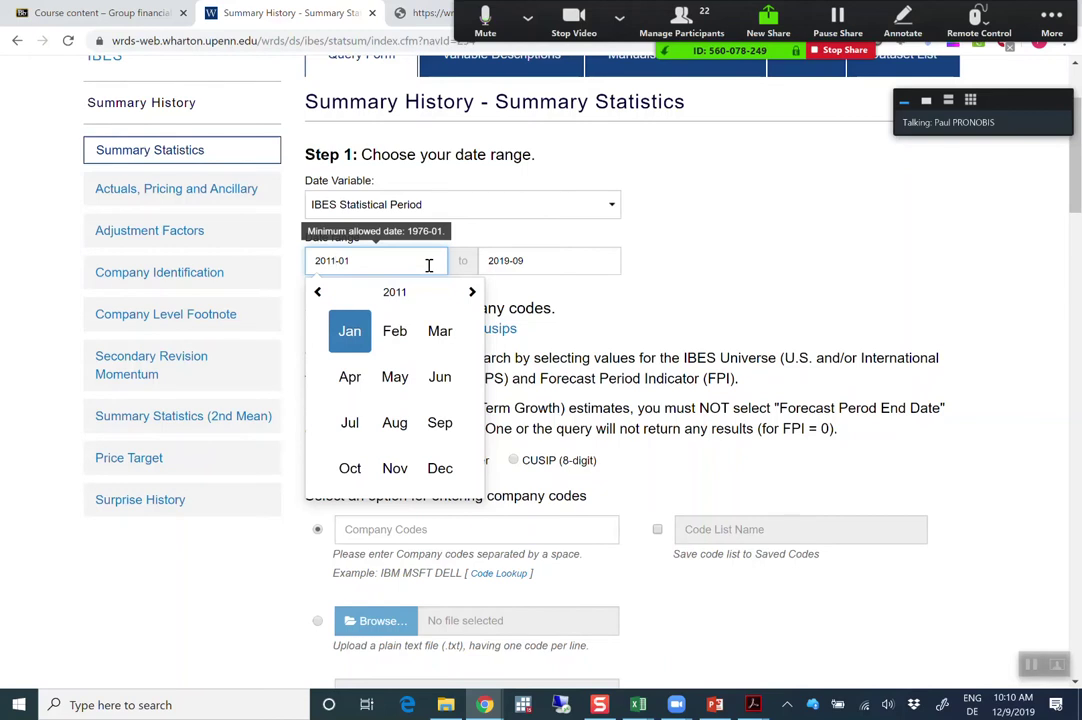
key("BackSpace")
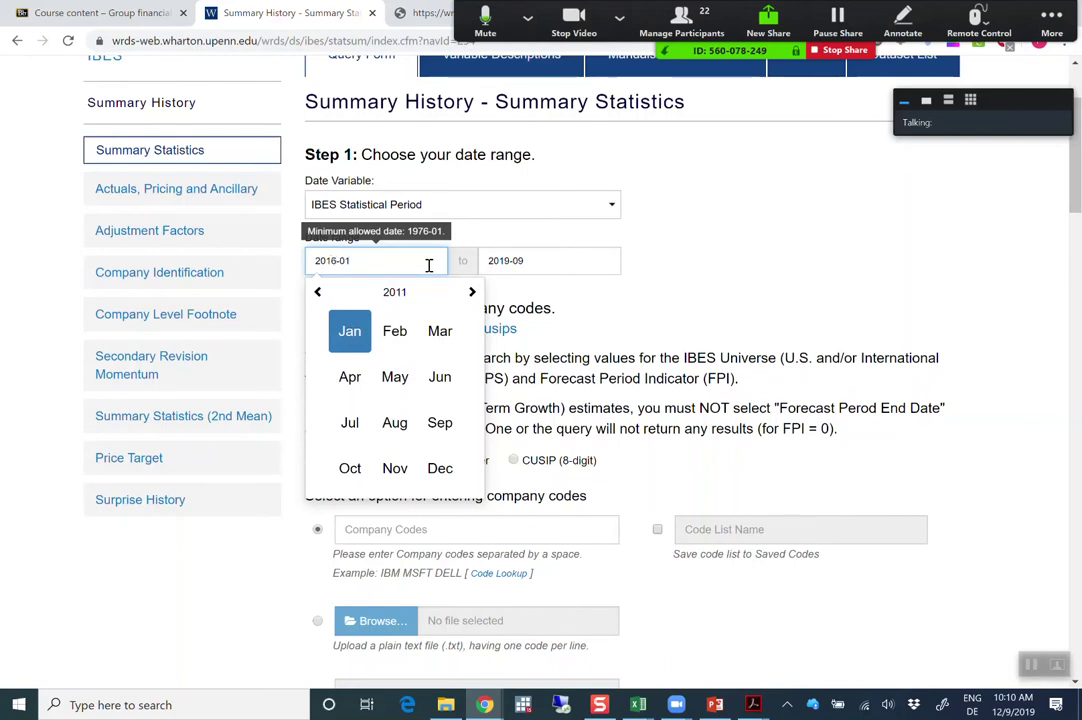
left_click(530, 263)
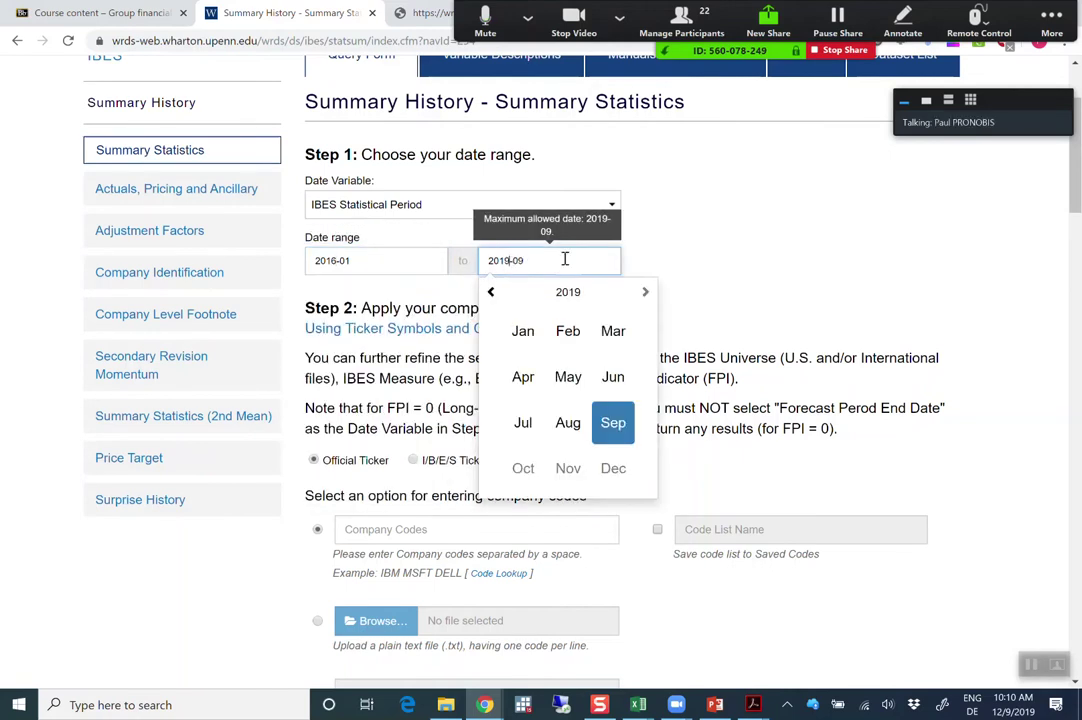
type("9-08")
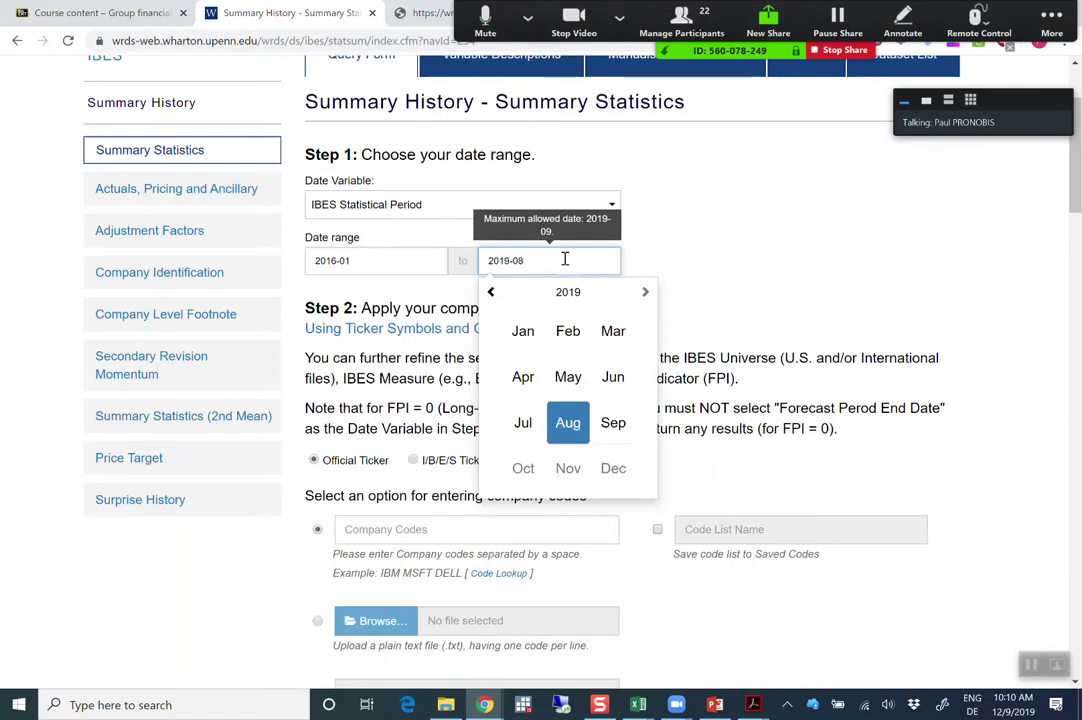
left_click(490, 292)
left_click(613, 468)
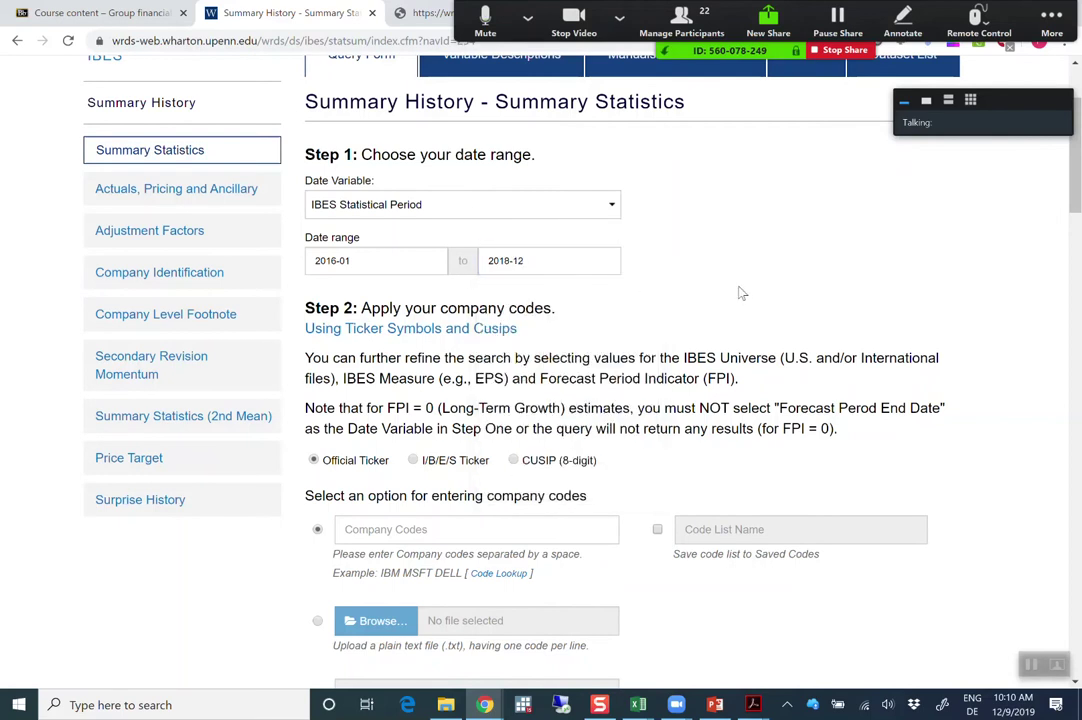
Enter LIN as the company code and restrict the search to the International File
scroll(741, 292, "down", 1)
scroll(741, 292, "down", 1)
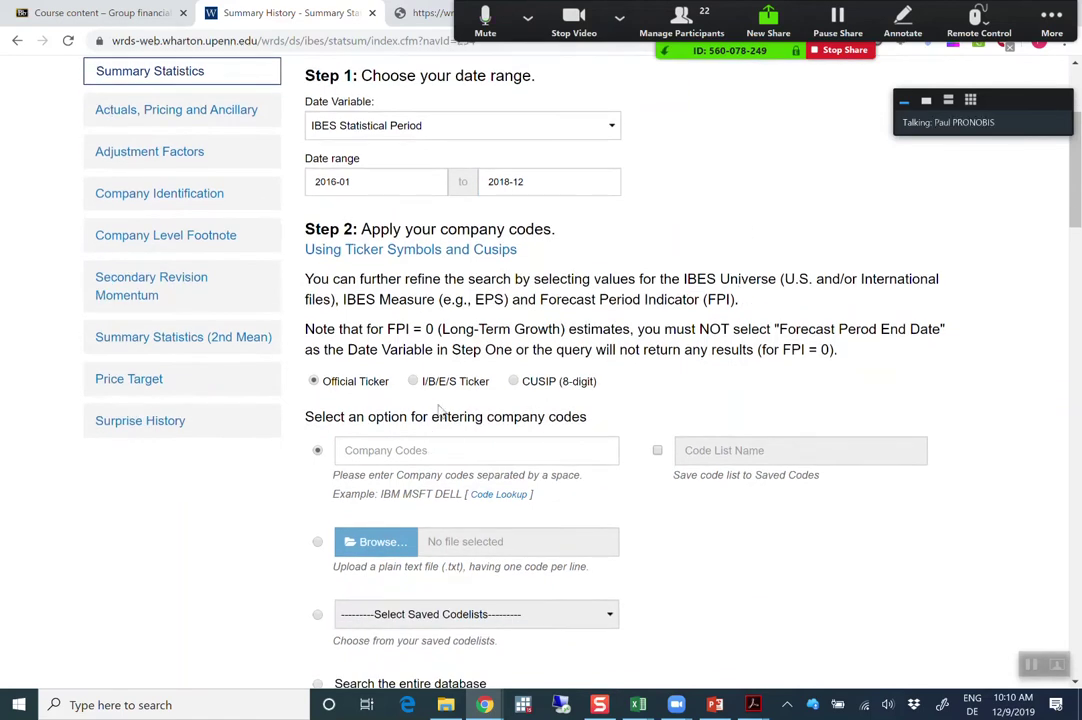
left_click(462, 450)
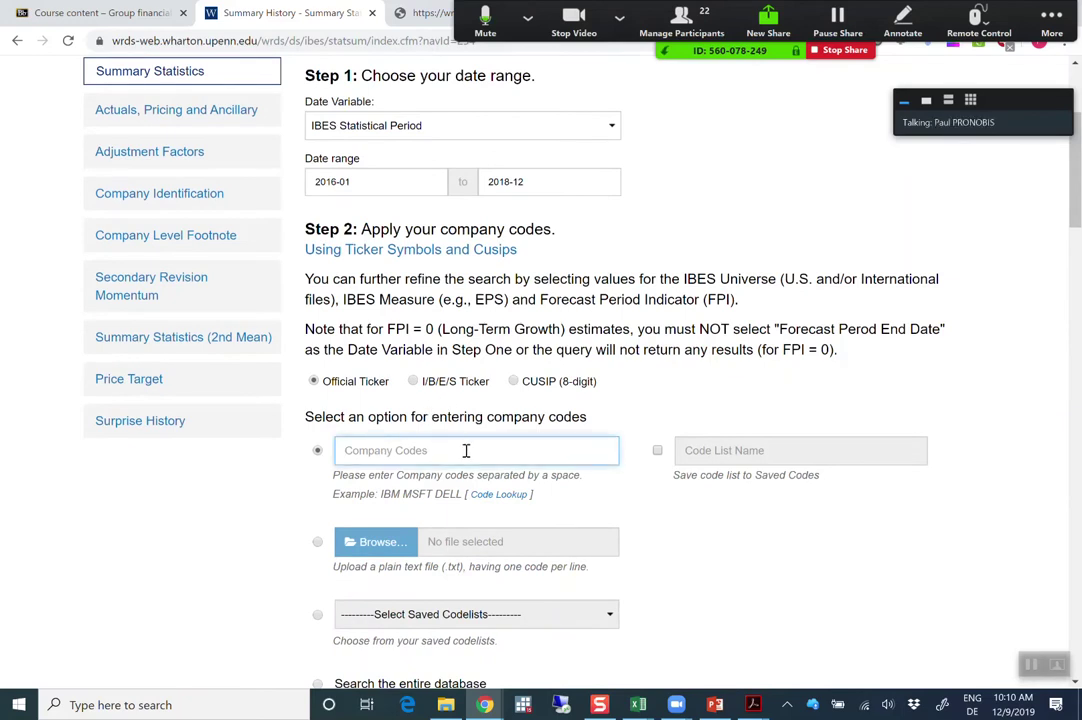
type("LIN")
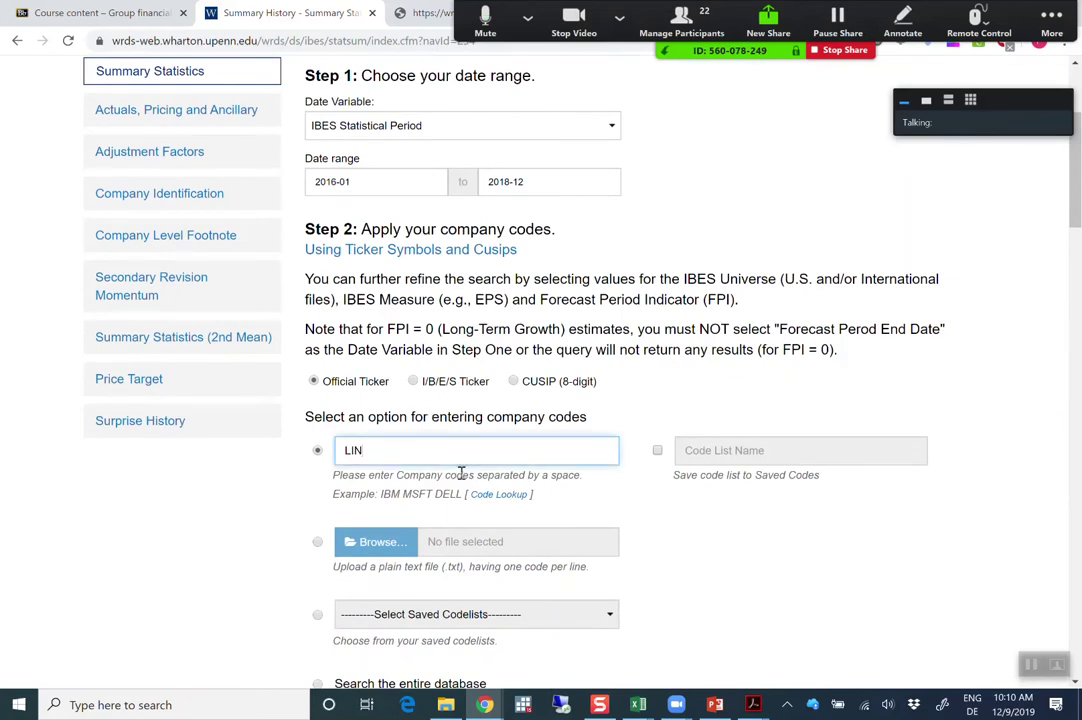
scroll(587, 292, "down", 3)
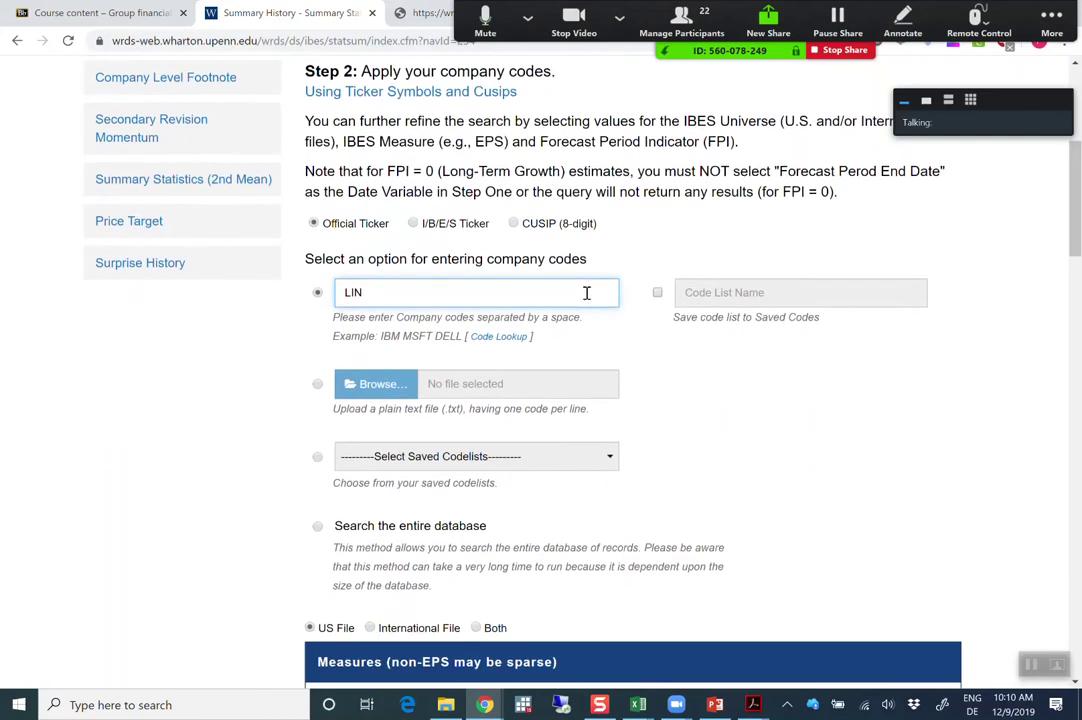
left_click(370, 628)
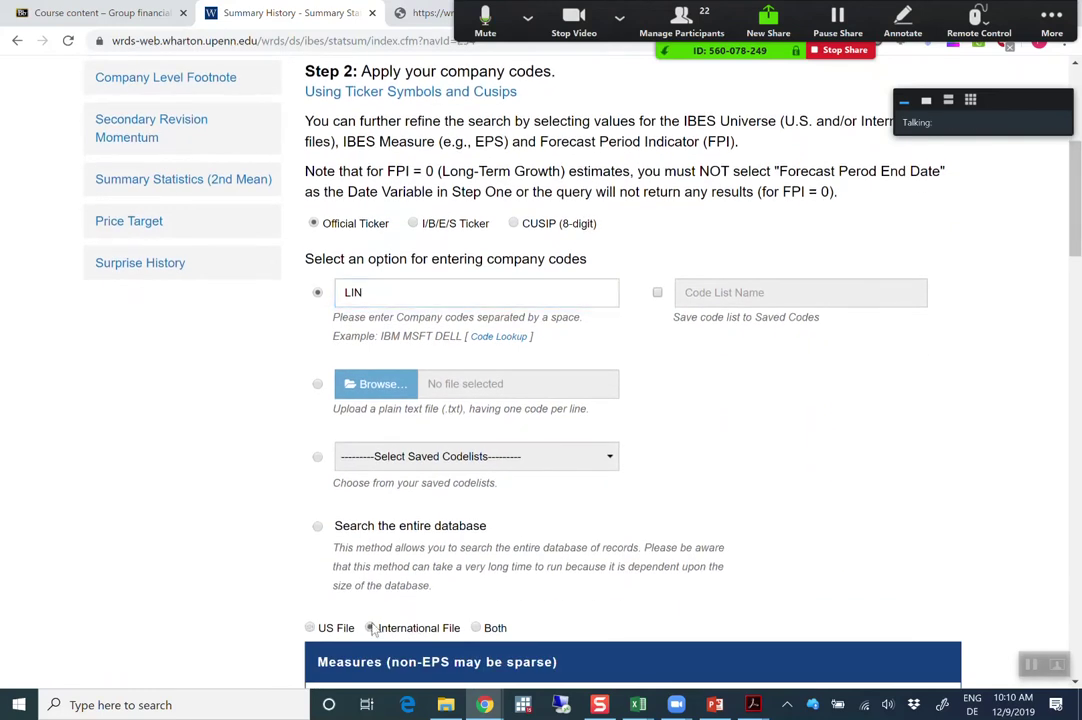
Add Book Value Per Share, Cash Flow Per Share and Dividend Per Share to the selected measures
scroll(483, 565, "down", 10)
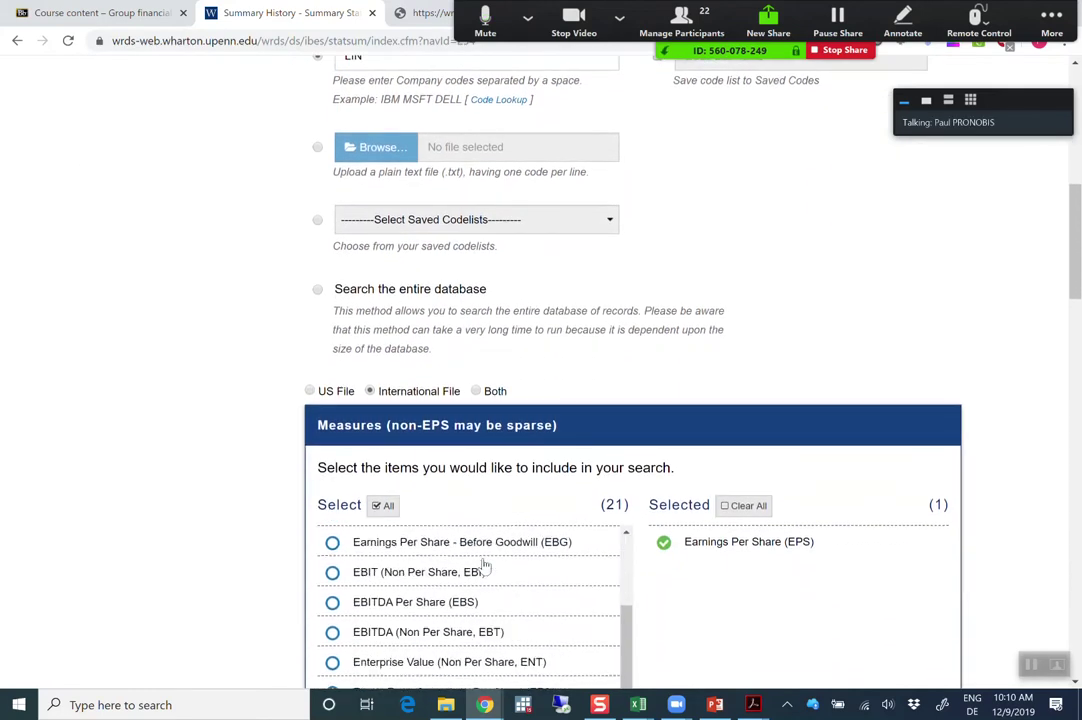
scroll(484, 566, "up", 3)
left_click_drag(1078, 245, 1078, 289)
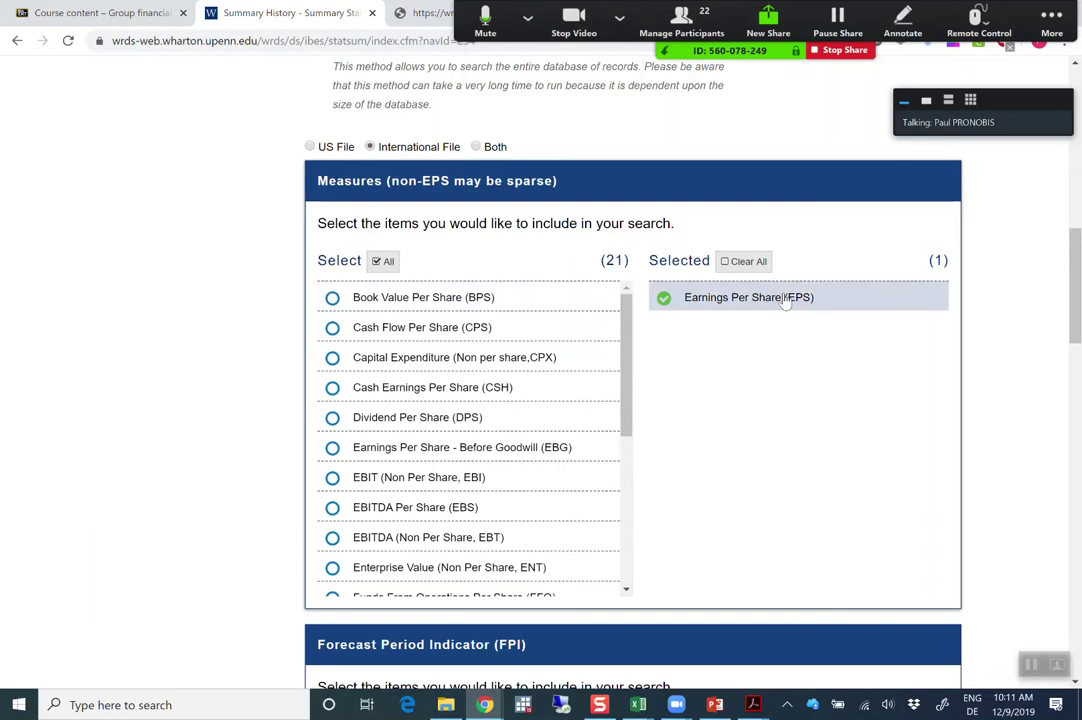
left_click(493, 298)
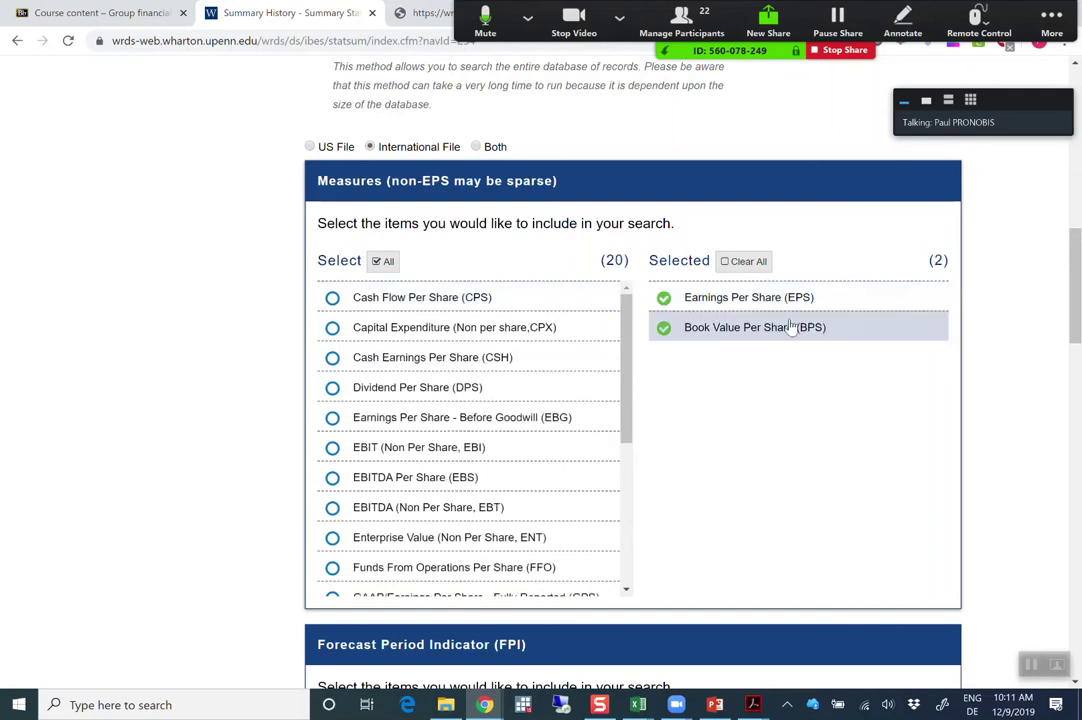
left_click(505, 309)
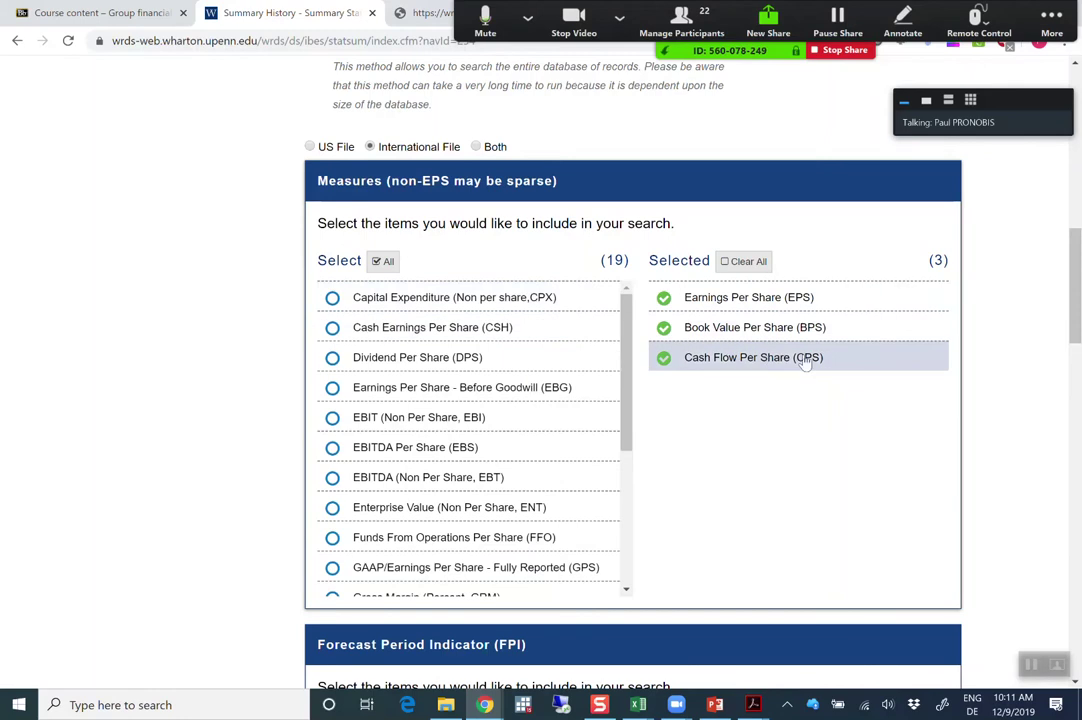
left_click(609, 357)
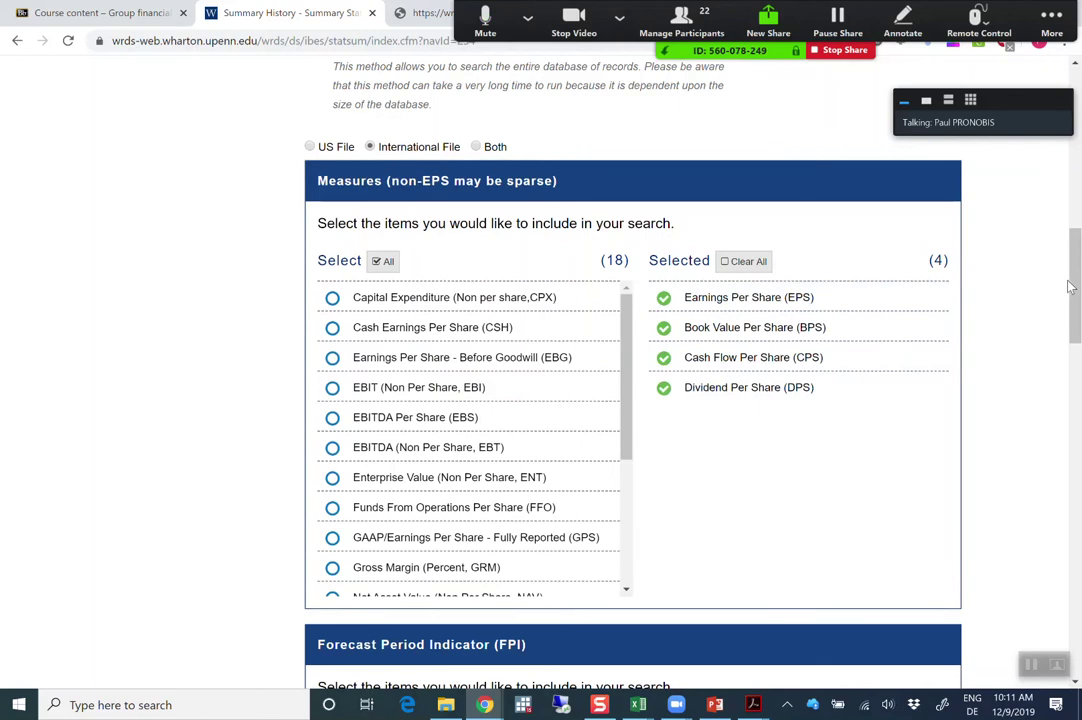
left_click_drag(622, 365, 610, 546)
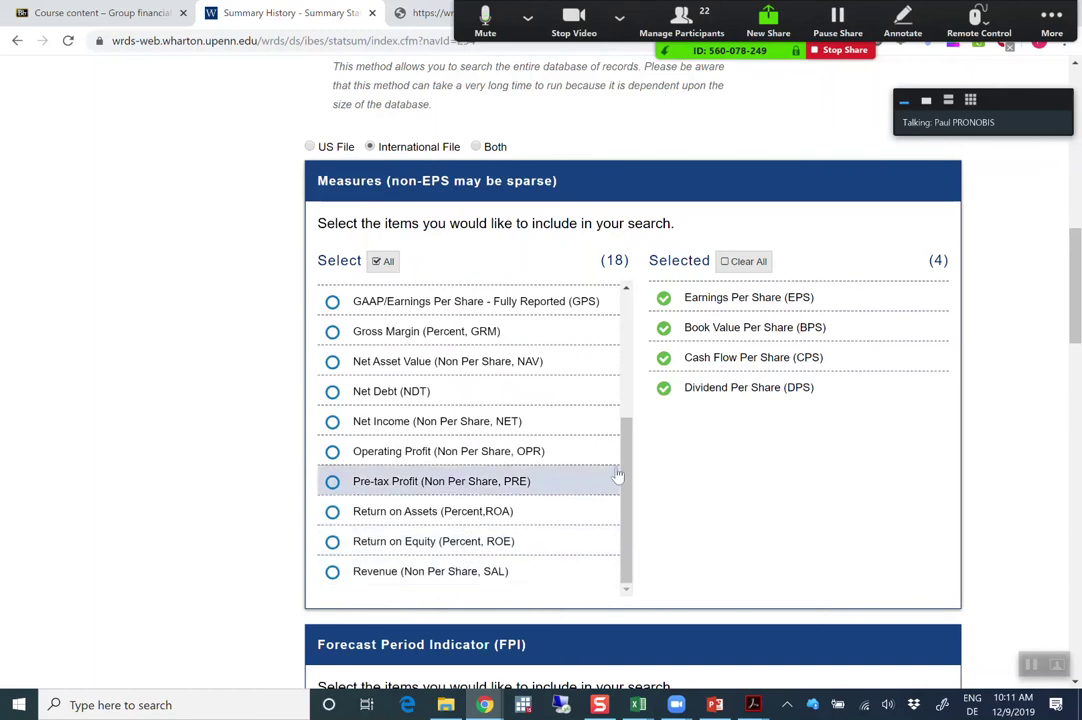
left_click_drag(627, 461, 624, 322)
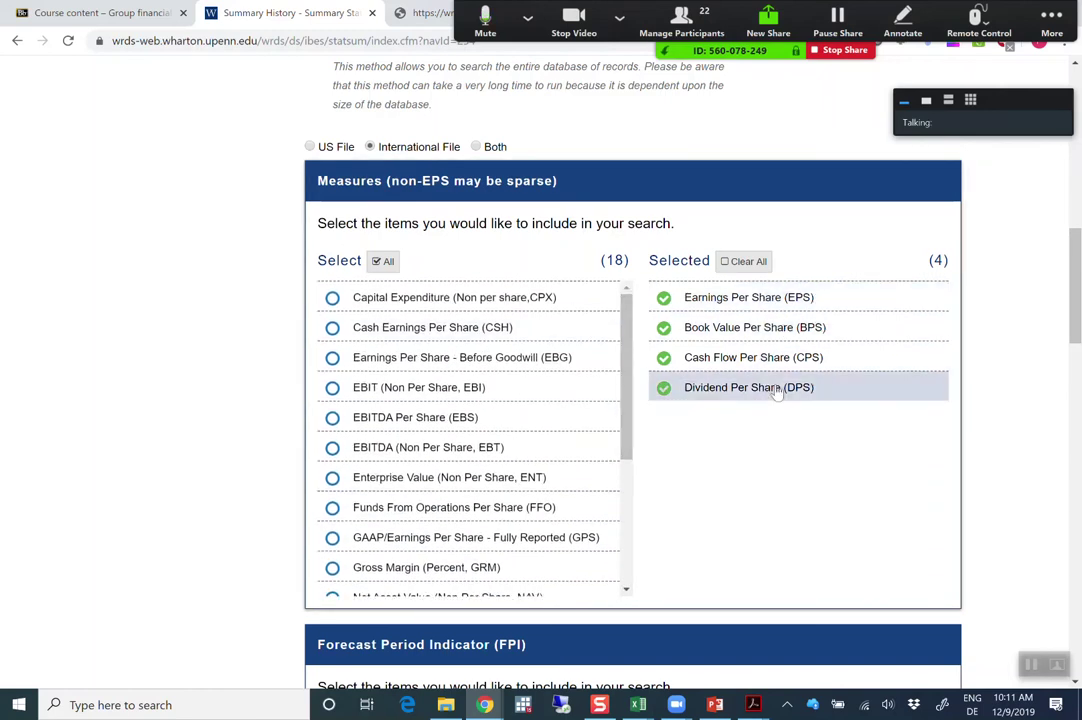
Add Fiscal Year 2 and Fiscal Year 3 to the selected Forecast Period Indicators
left_click_drag(1077, 258, 1071, 340)
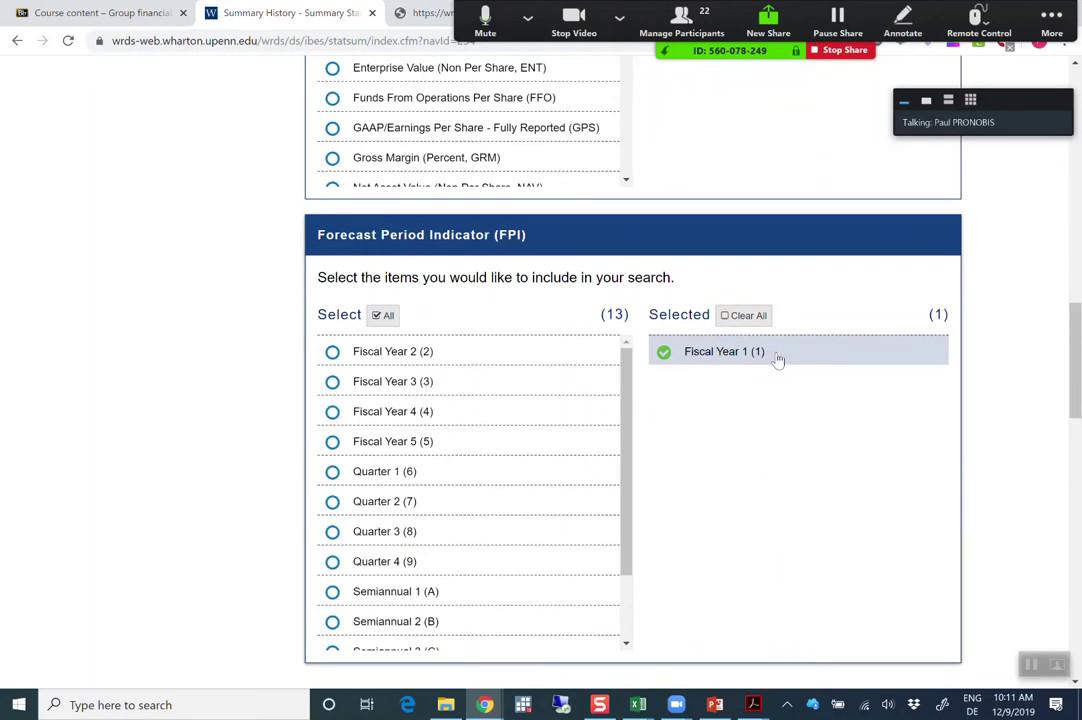
left_click(430, 351)
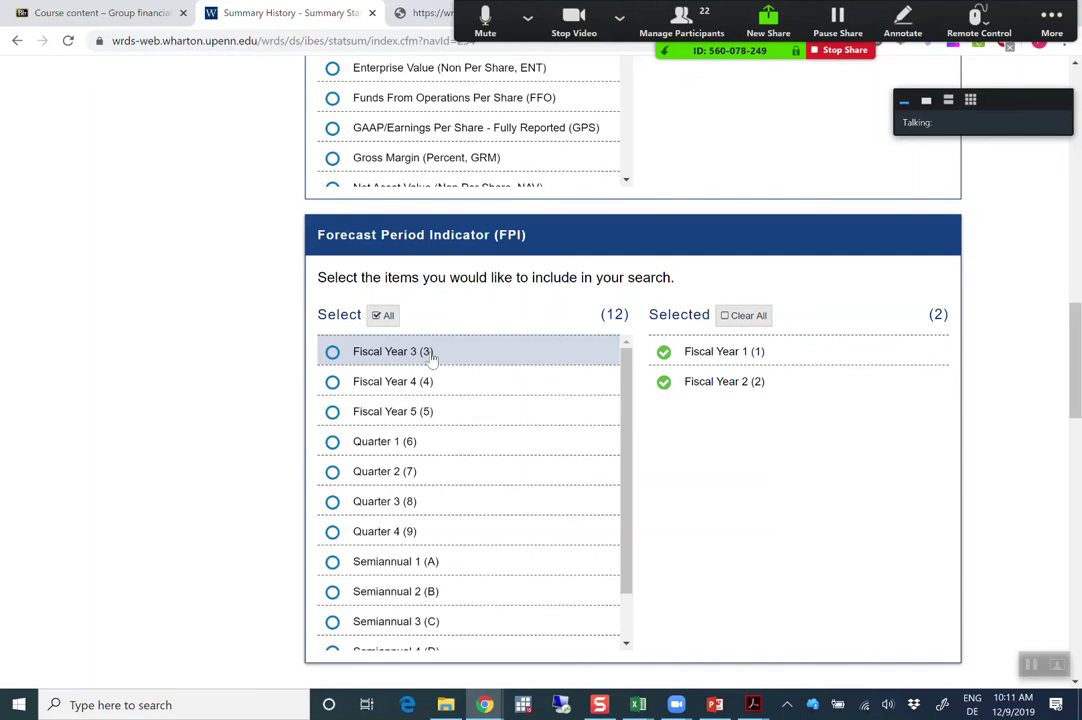
left_click(430, 354)
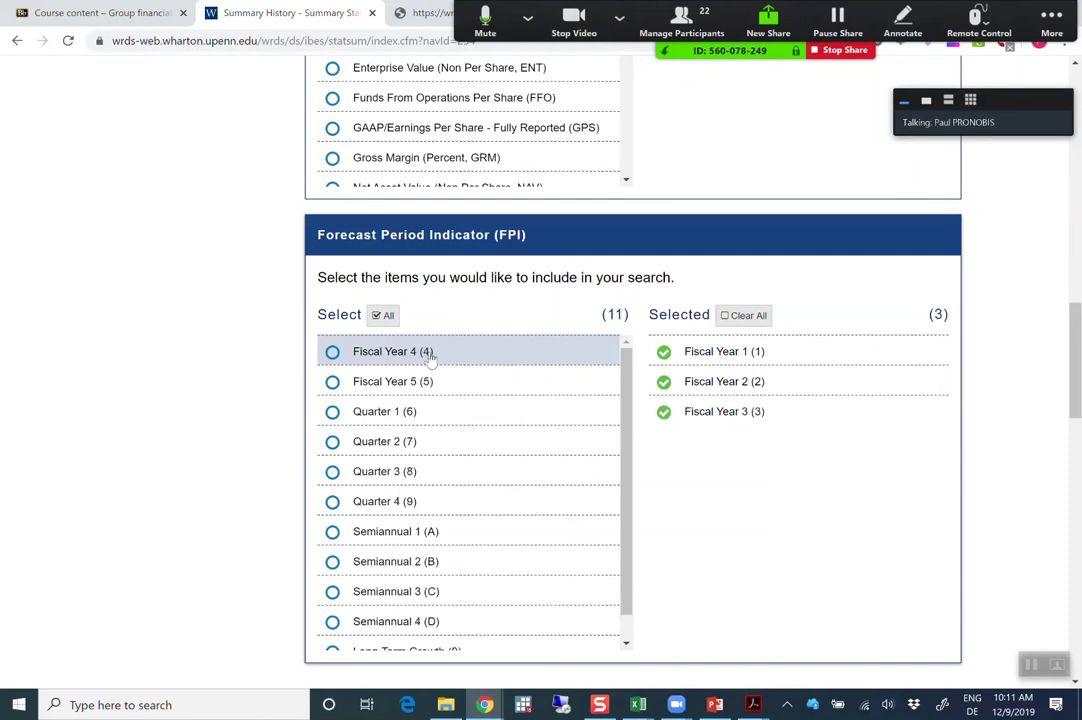
Add Fiscal Year 4, Fiscal Year 5 and Long-Term Growth to the selected Forecast Period Indicators
left_click(430, 354)
left_click(430, 354)
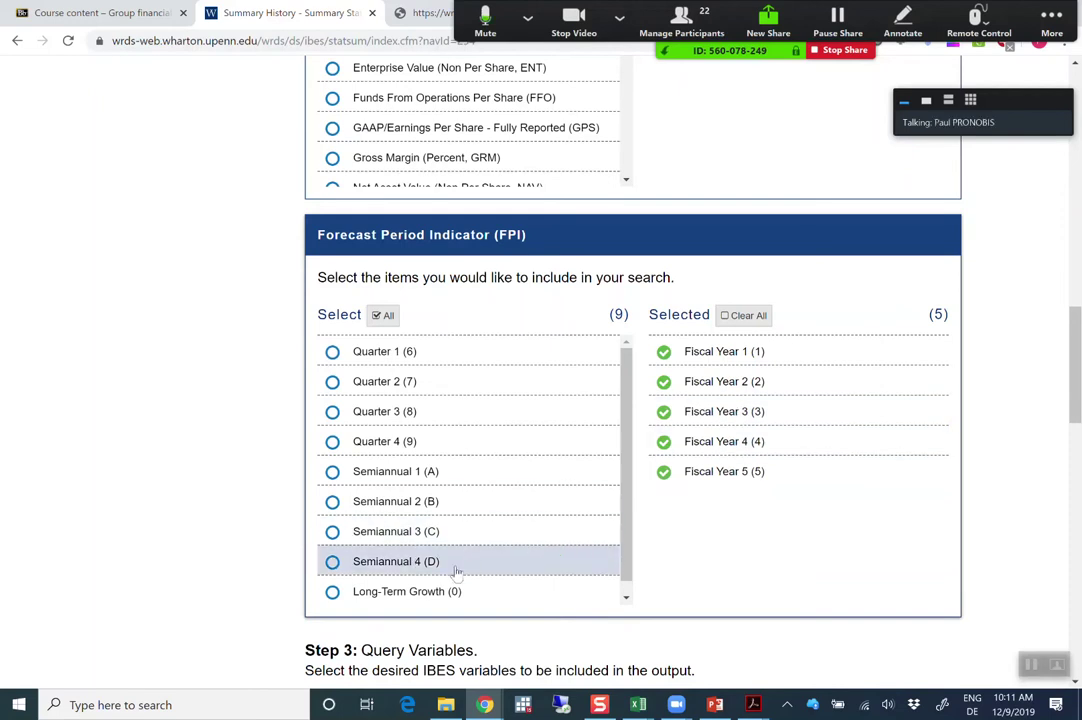
left_click(428, 593)
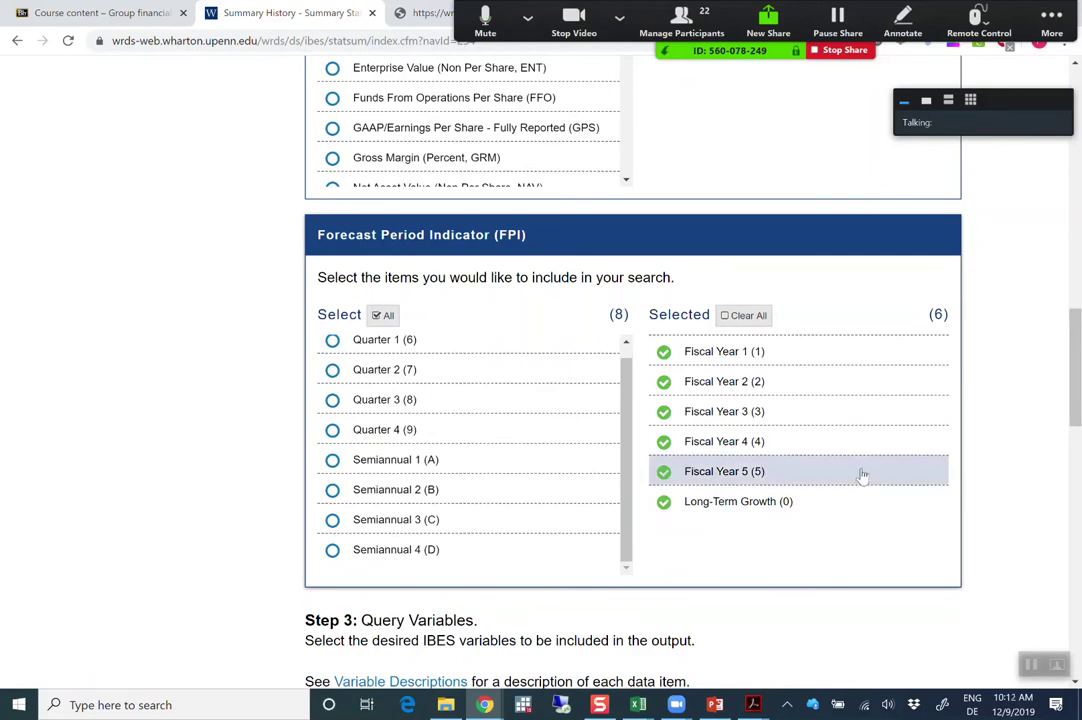
Add Official Ticker, Company Name, Number of Estimates and Median Estimate to the selected query variables
scroll(860, 474, "down", 1)
scroll(925, 474, "down", 1)
scroll(927, 475, "down", 6)
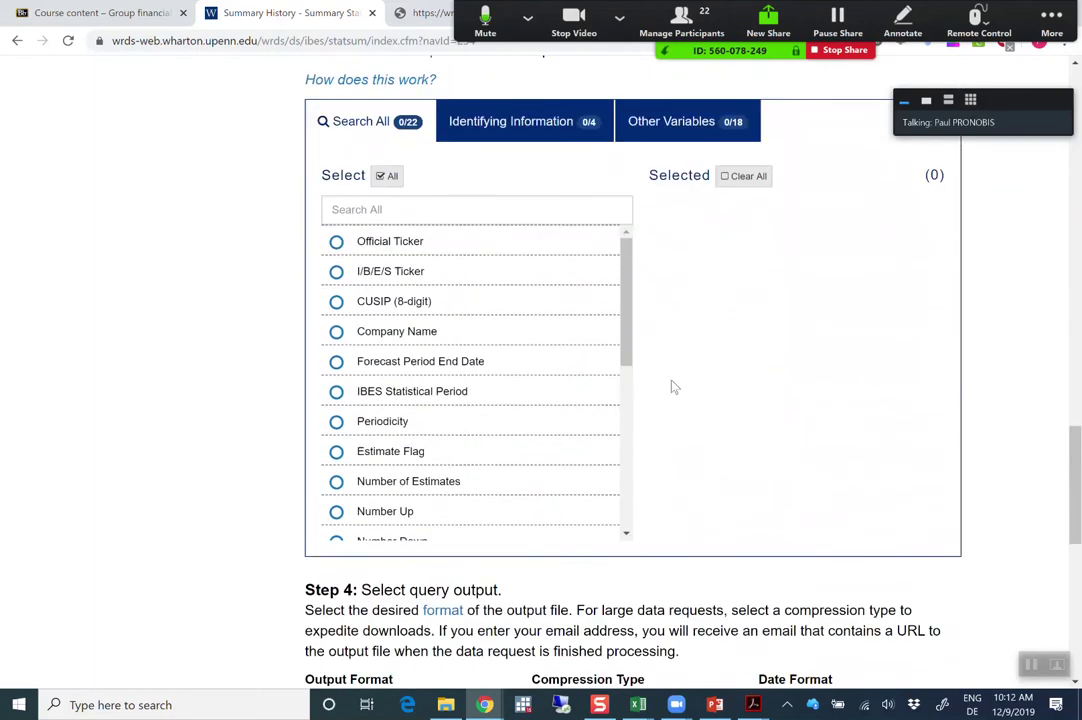
left_click(459, 243)
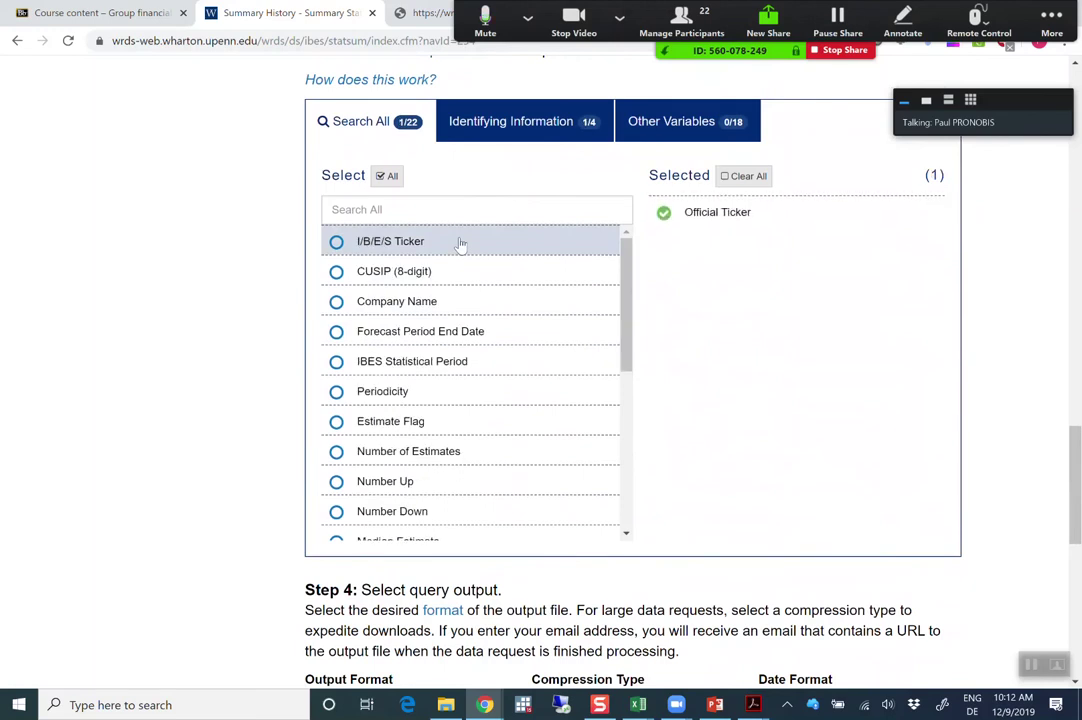
left_click(443, 302)
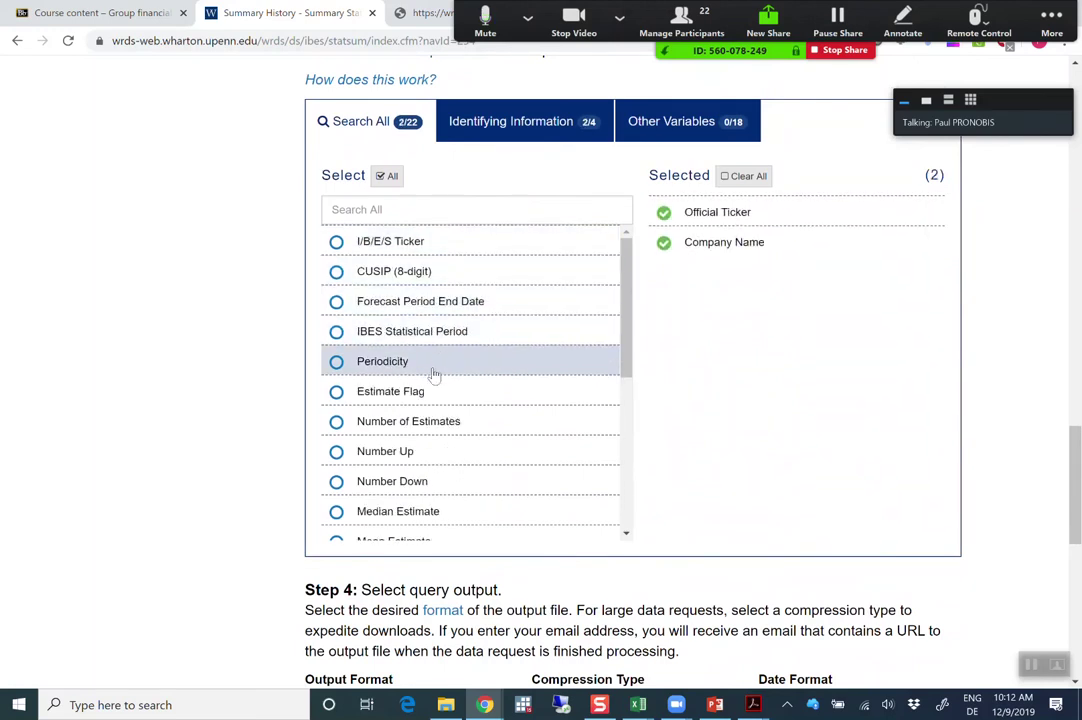
left_click(426, 421)
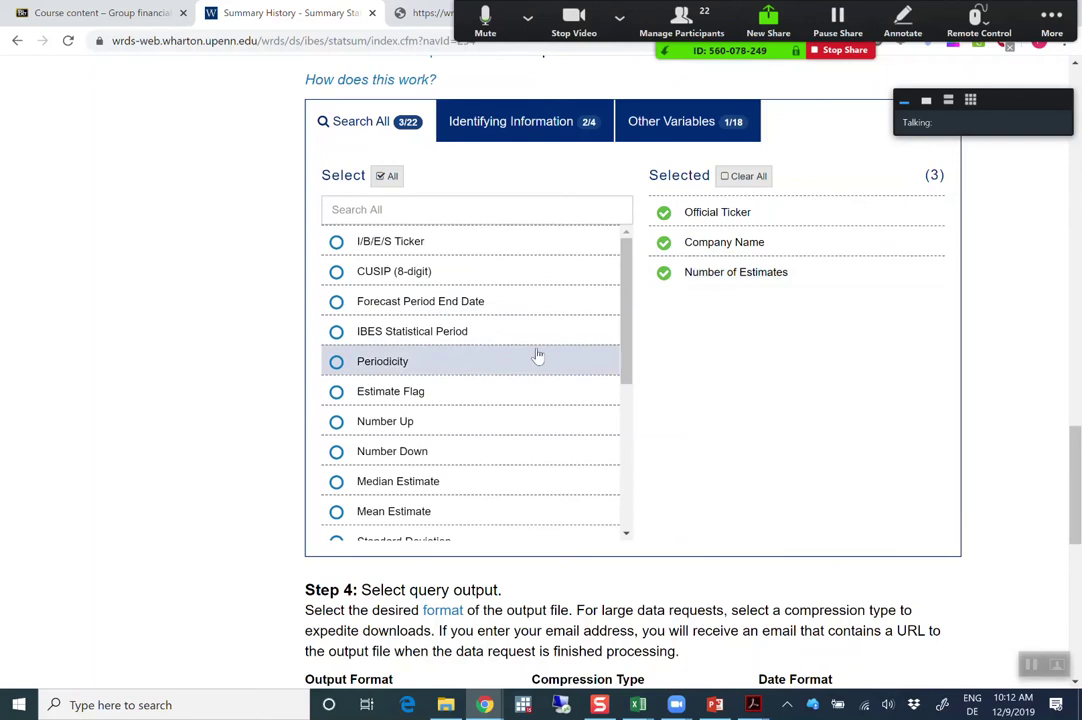
left_click(464, 481)
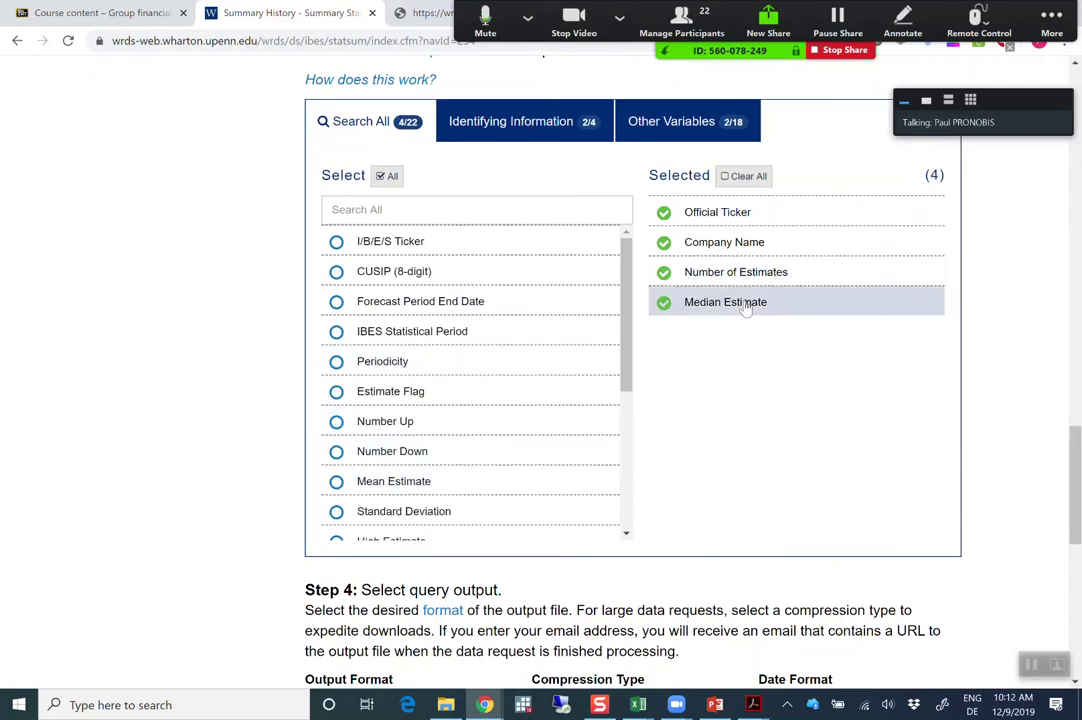
Add Standard Deviation, Currency Code and Periodicity to the selected query variables
scroll(475, 464, "down", 1)
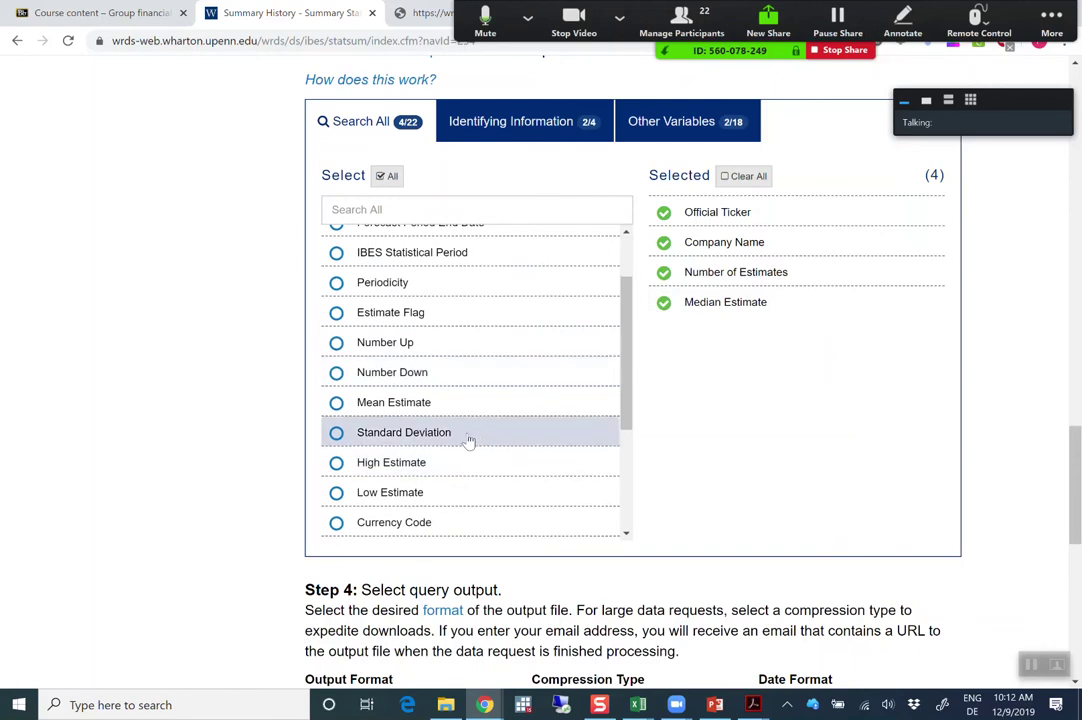
left_click(469, 441)
scroll(468, 445, "down", 1)
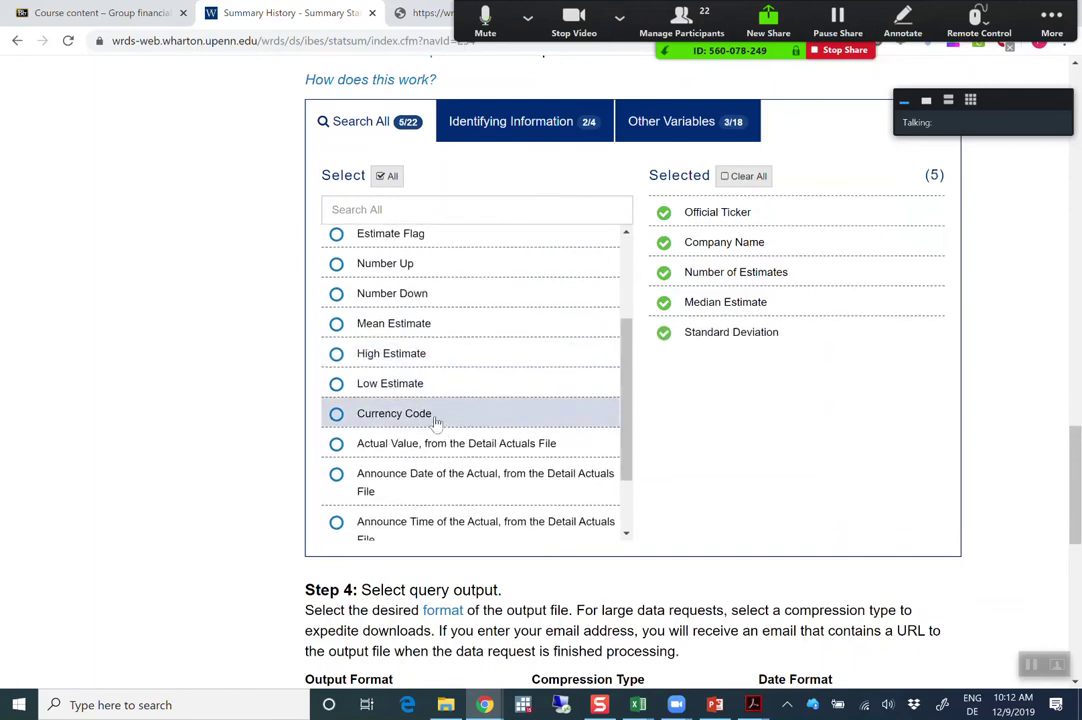
left_click(436, 420)
scroll(460, 388, "down", 1)
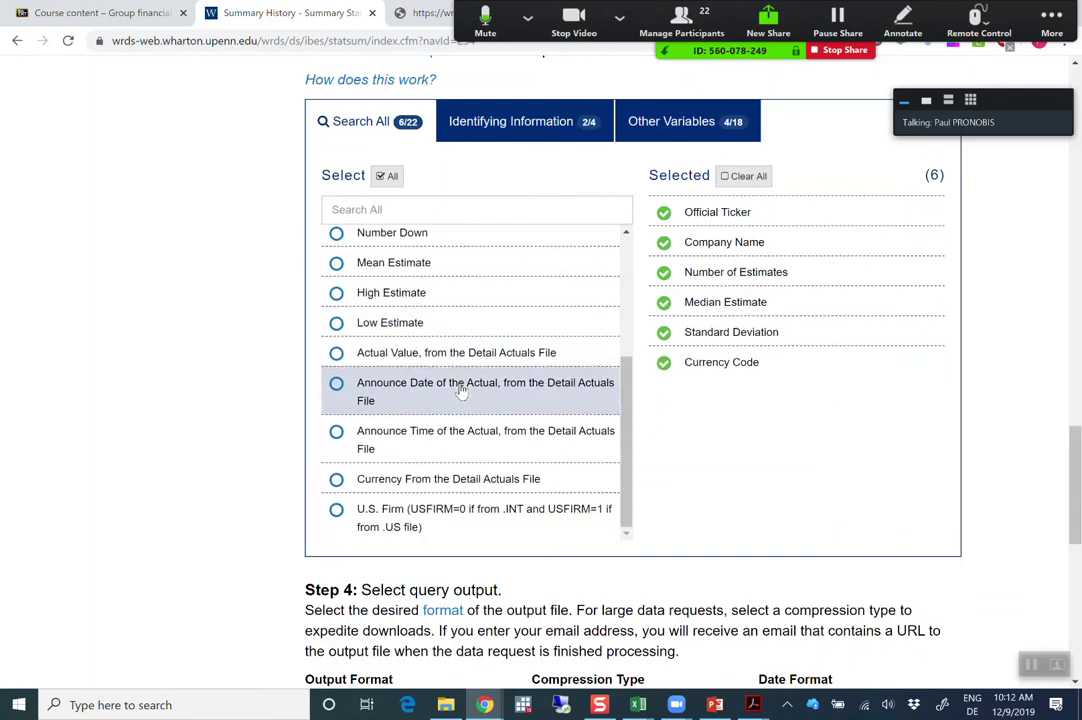
scroll(461, 391, "up", 3)
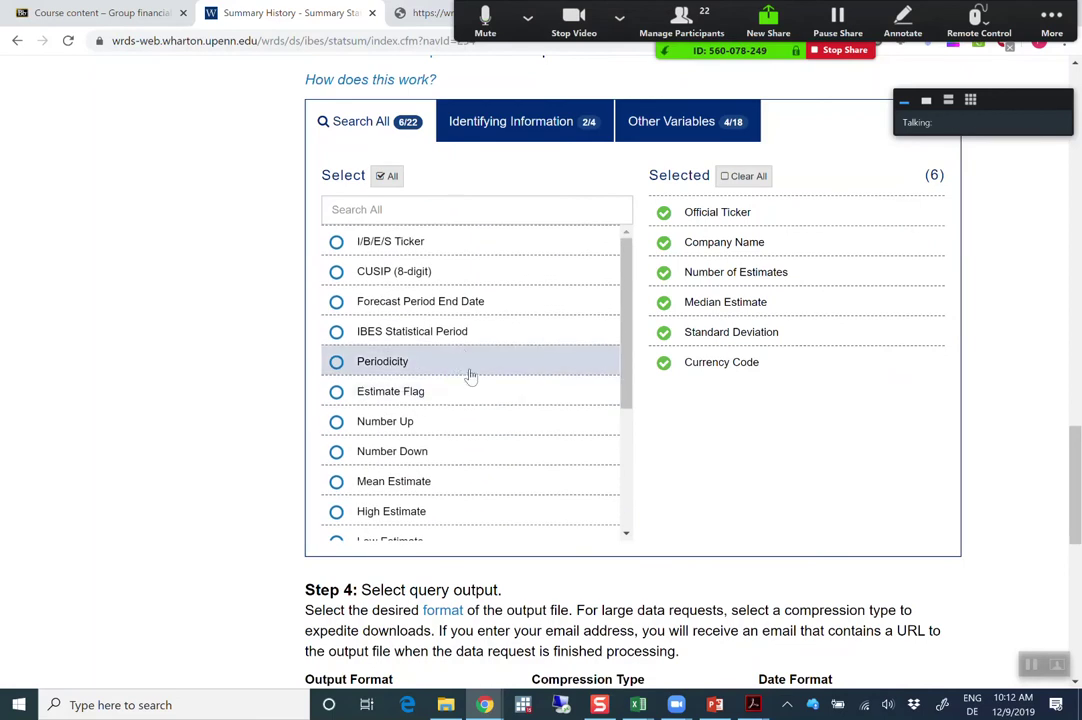
left_click(471, 372)
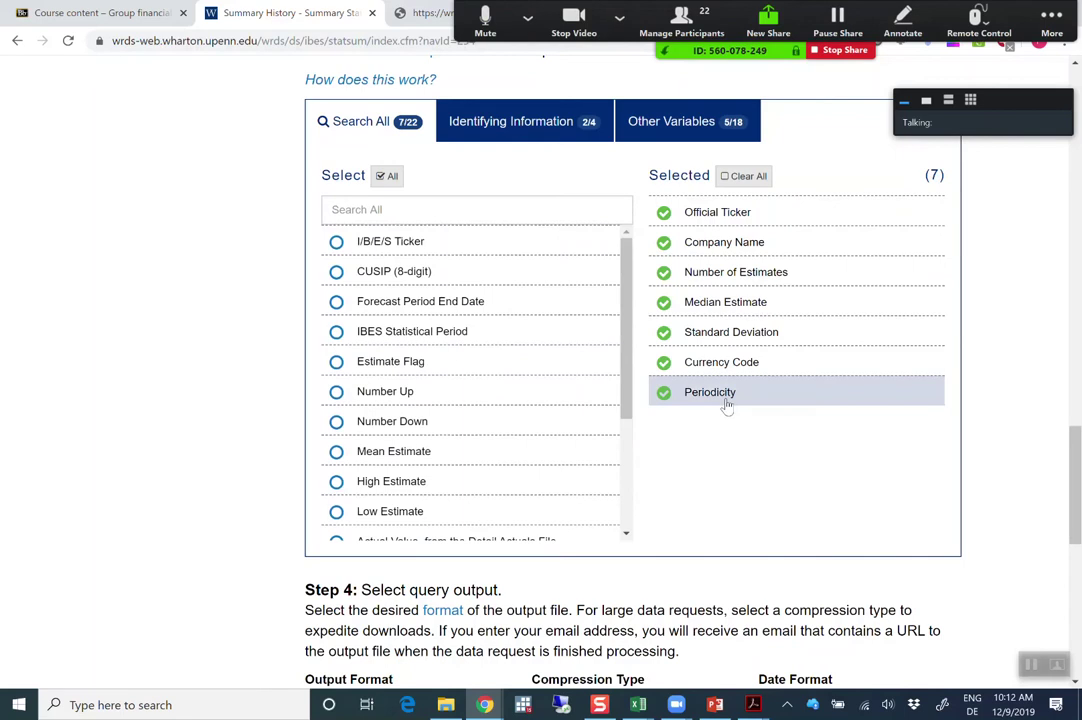
Choose comma-delimited text (*.csv) as the output format and submit the query
scroll(727, 436, "up", 3)
scroll(727, 436, "down", 3)
scroll(727, 436, "down", 2)
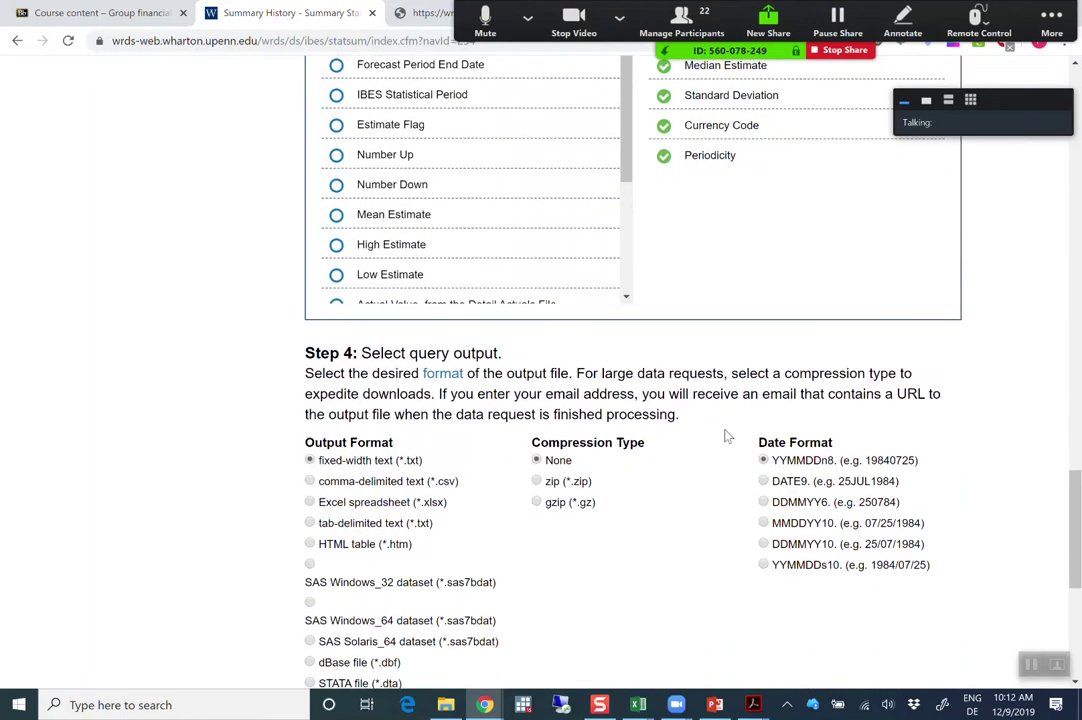
scroll(727, 436, "down", 2)
left_click(309, 323)
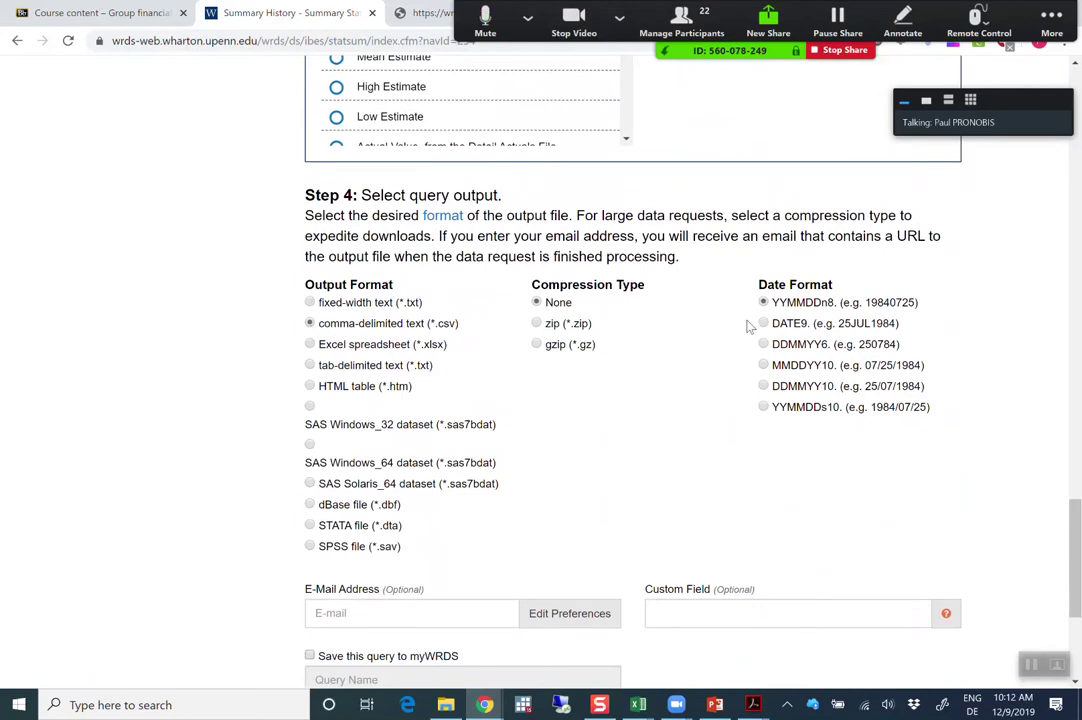
scroll(720, 360, "down", 3)
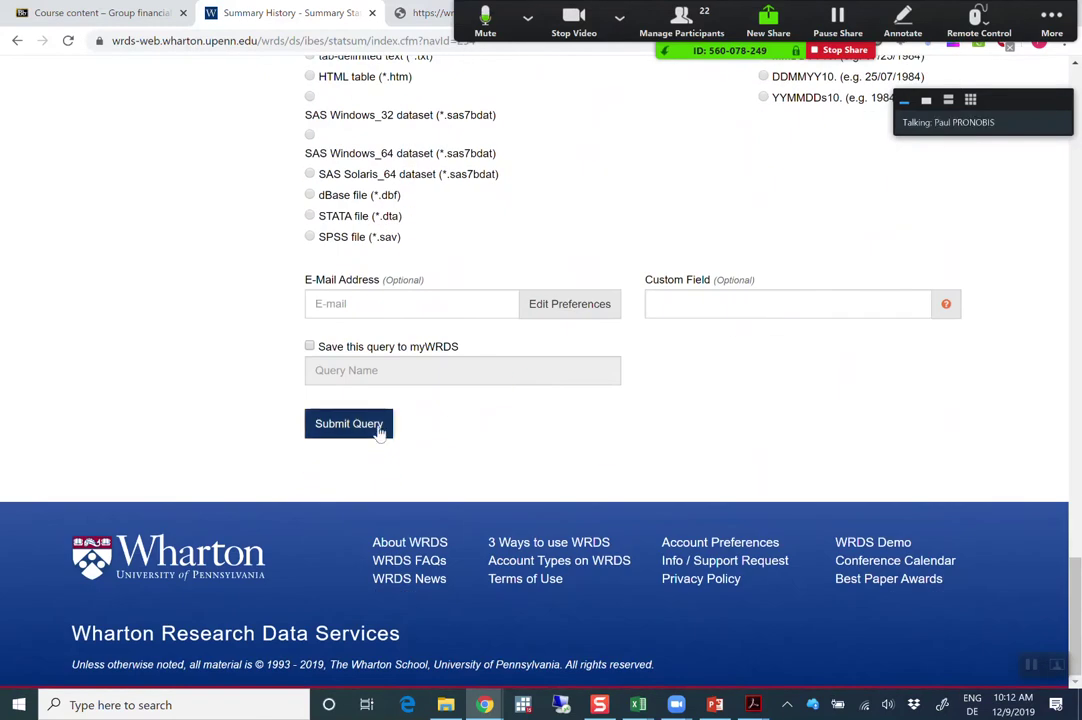
left_click(379, 426)
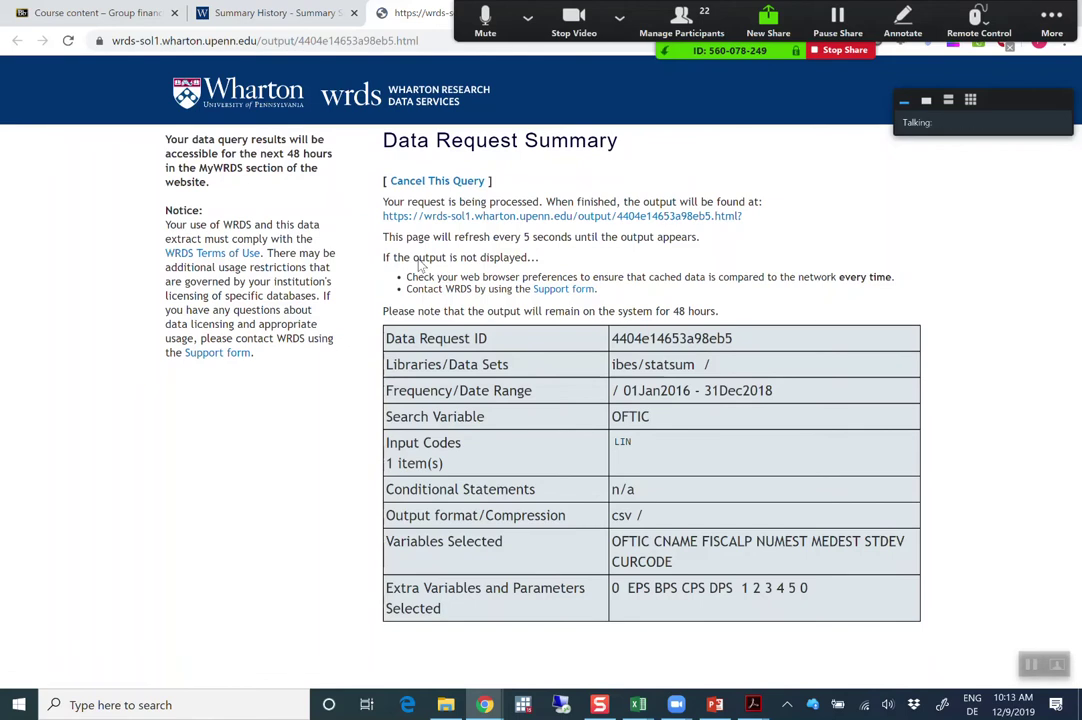
Switch to the PPR - Puma Acquisition Analysis PDF in Adobe Acrobat, collapse the meeting video panel and reduce the zoom to 100%
left_click(971, 103)
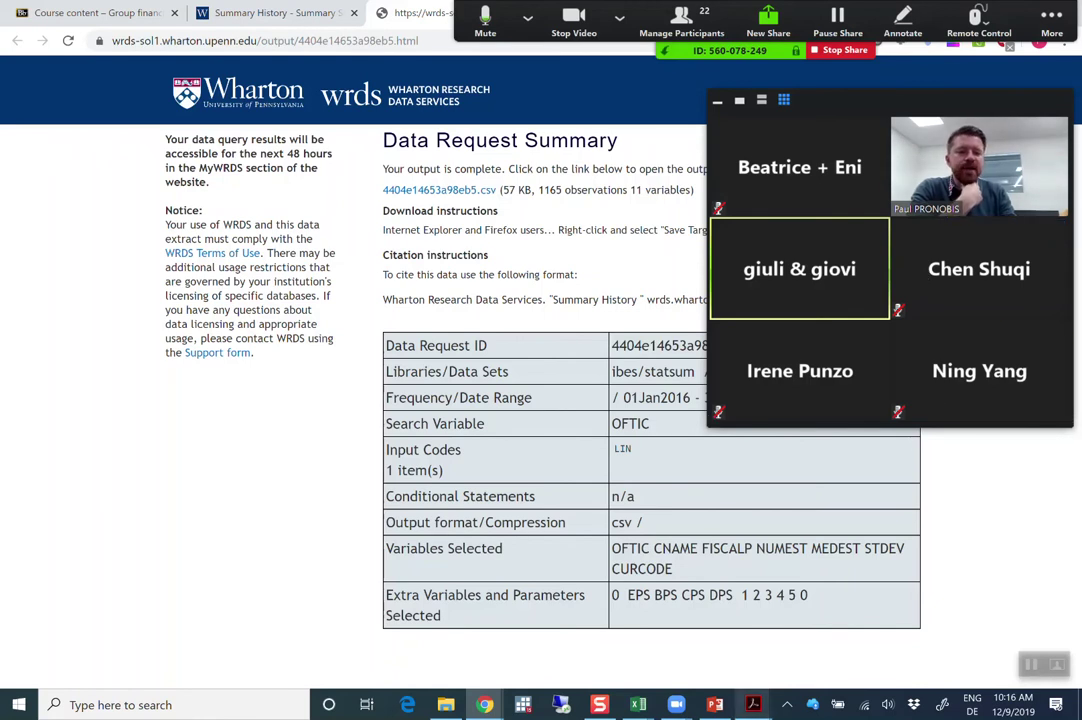
mouse_move(757, 706)
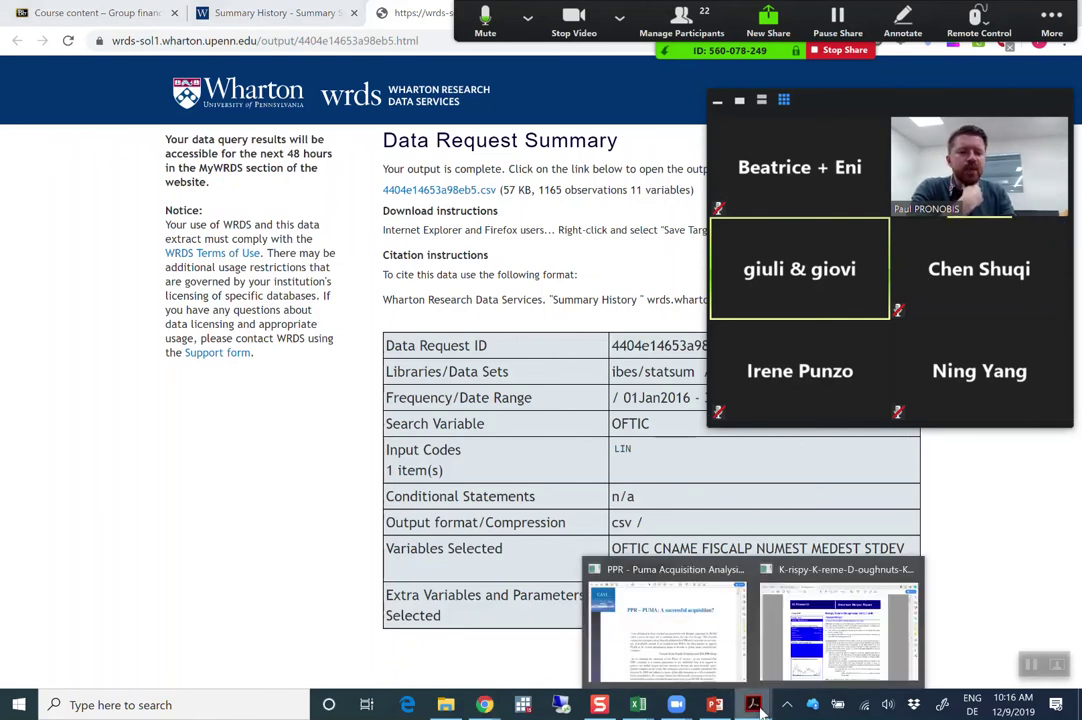
left_click(685, 656)
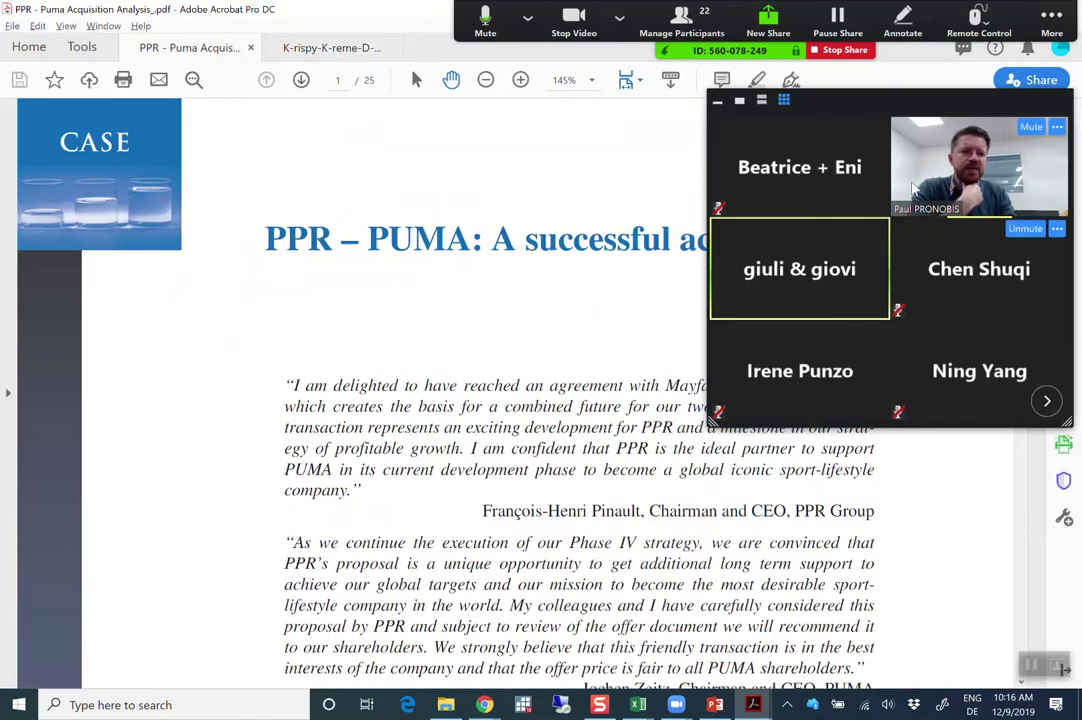
left_click(717, 101)
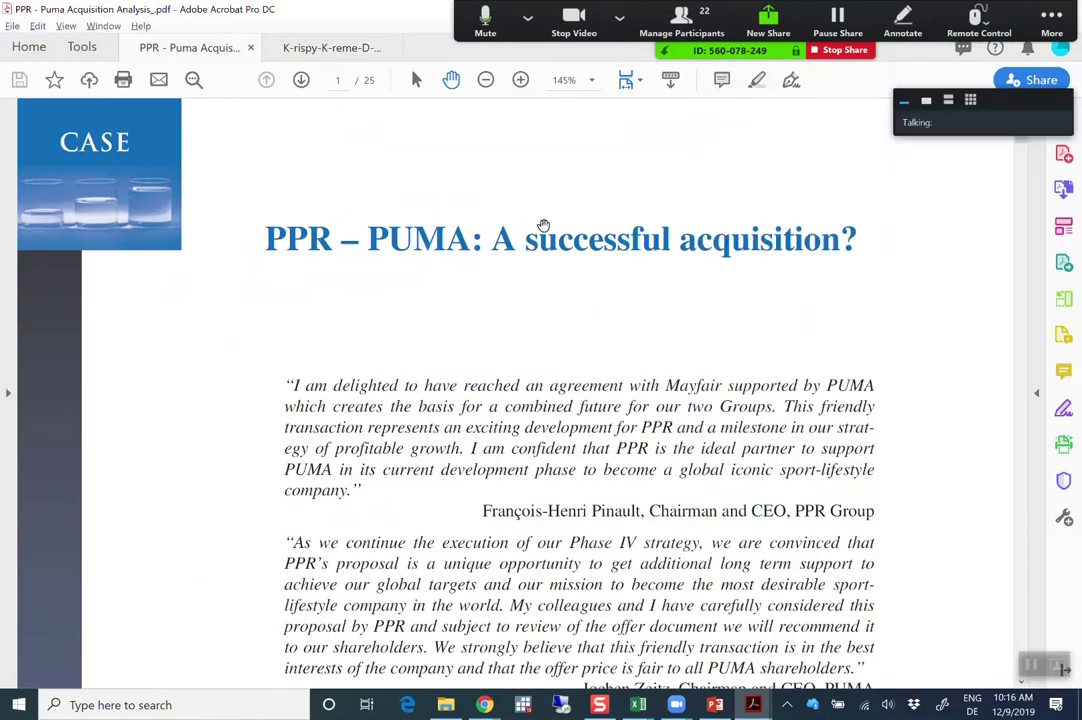
left_click(485, 80)
left_click(485, 80)
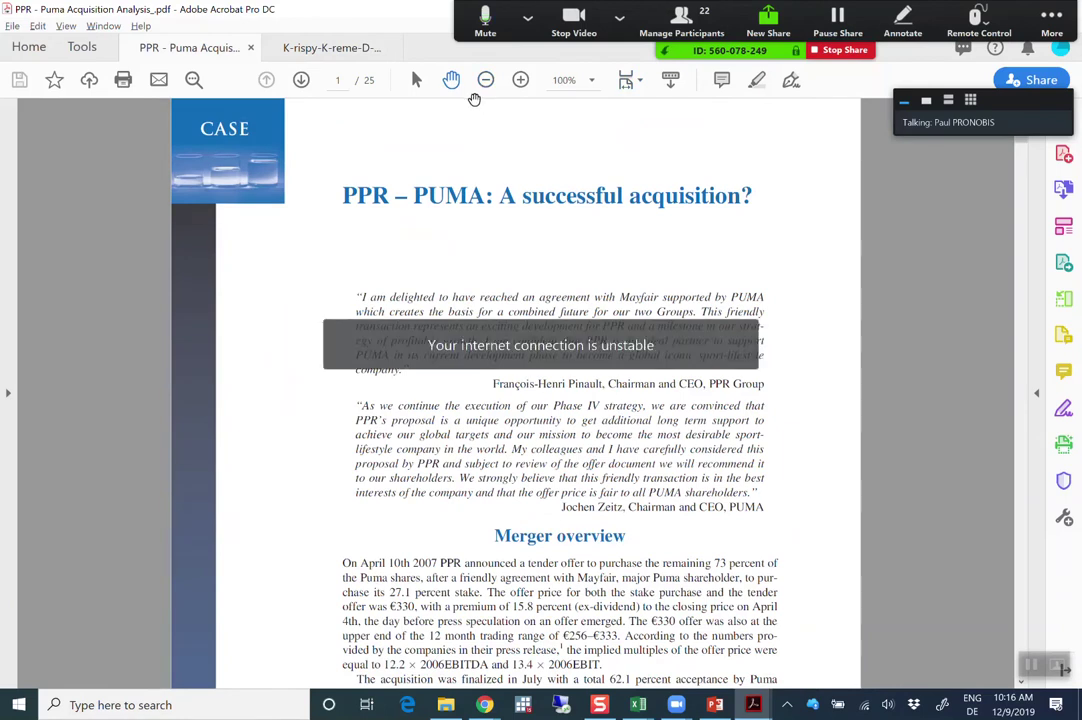
Examine the Krispy Kreme Doughnuts / JAB research report, including its business segments, geographic revenues, competition and strategic drivers
left_click(347, 55)
scroll(605, 255, "down", 10)
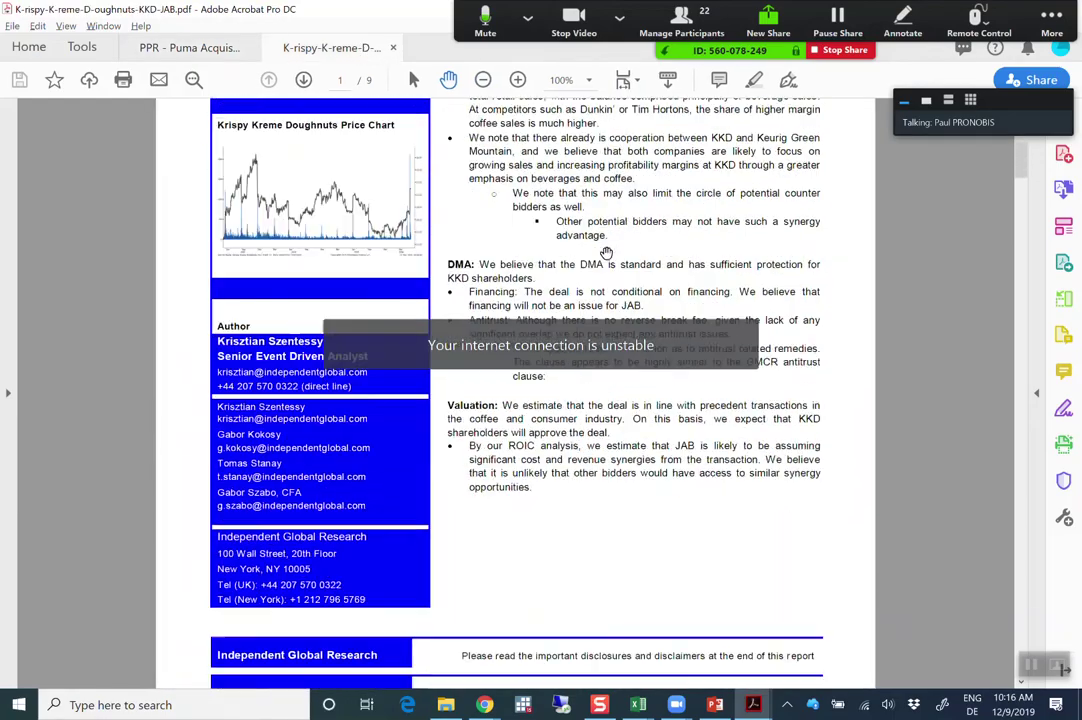
scroll(605, 252, "down", 20)
scroll(605, 252, "down", 20)
scroll(606, 253, "down", 20)
scroll(606, 253, "down", 3)
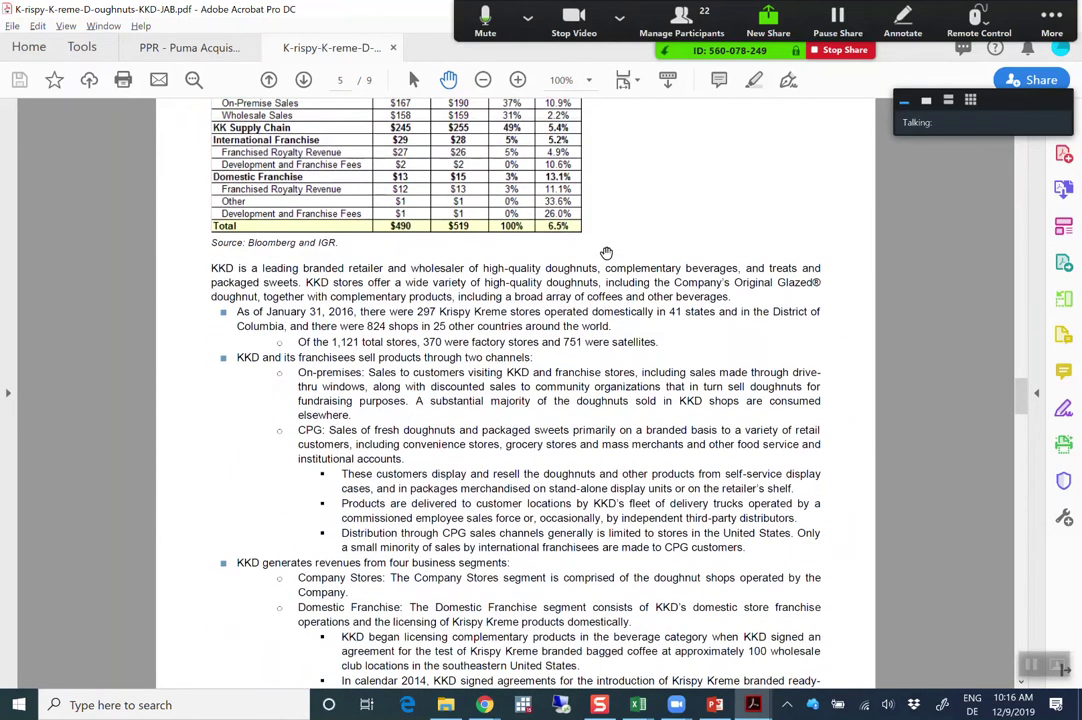
scroll(606, 253, "down", 6)
scroll(606, 255, "down", 5)
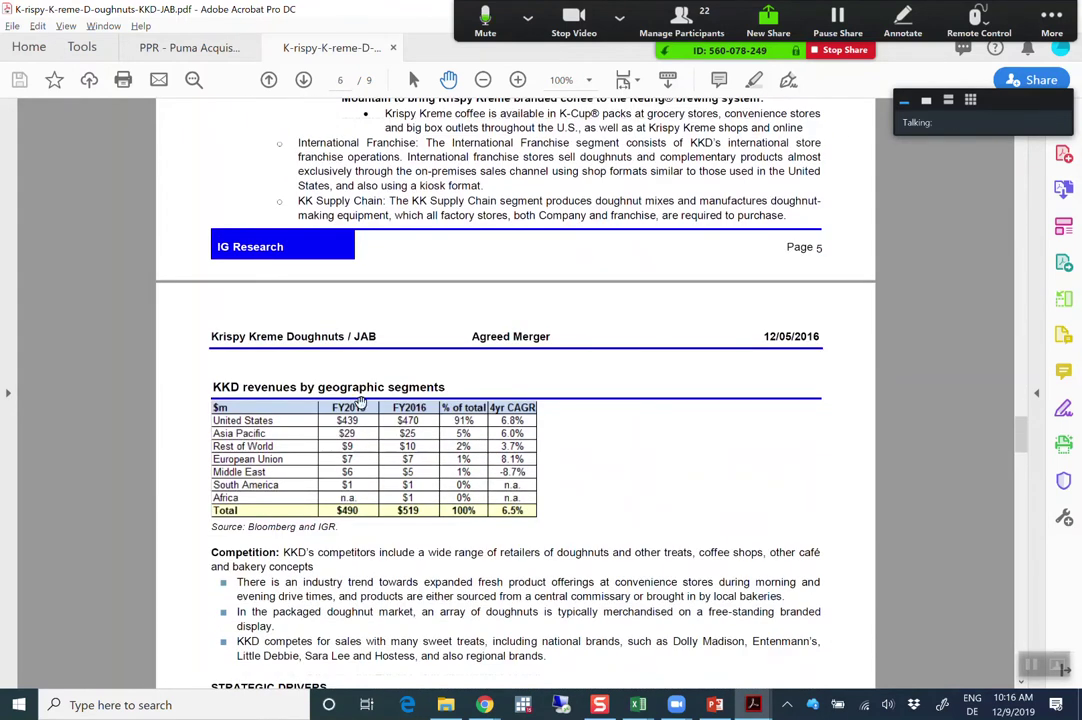
scroll(358, 402, "down", 1)
scroll(529, 373, "down", 6)
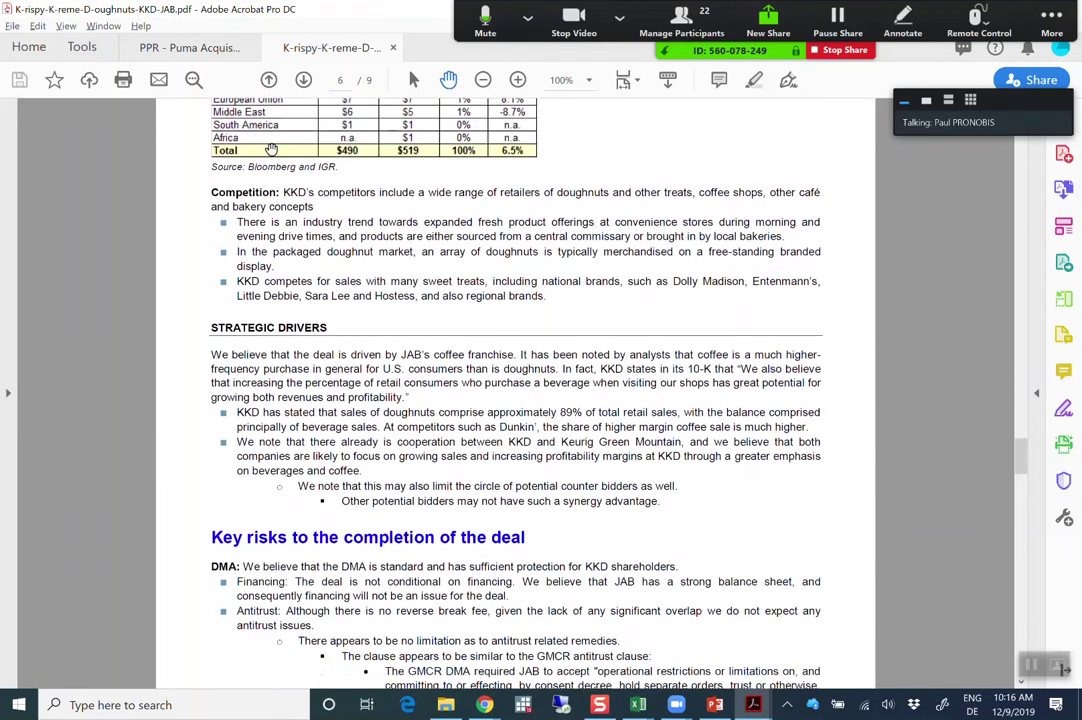
Switch to the PPR - Puma case PDF and review the merger overview, Puma share price, PPR bidder profile and sales breakdown in Exhibit 6
left_click(198, 52)
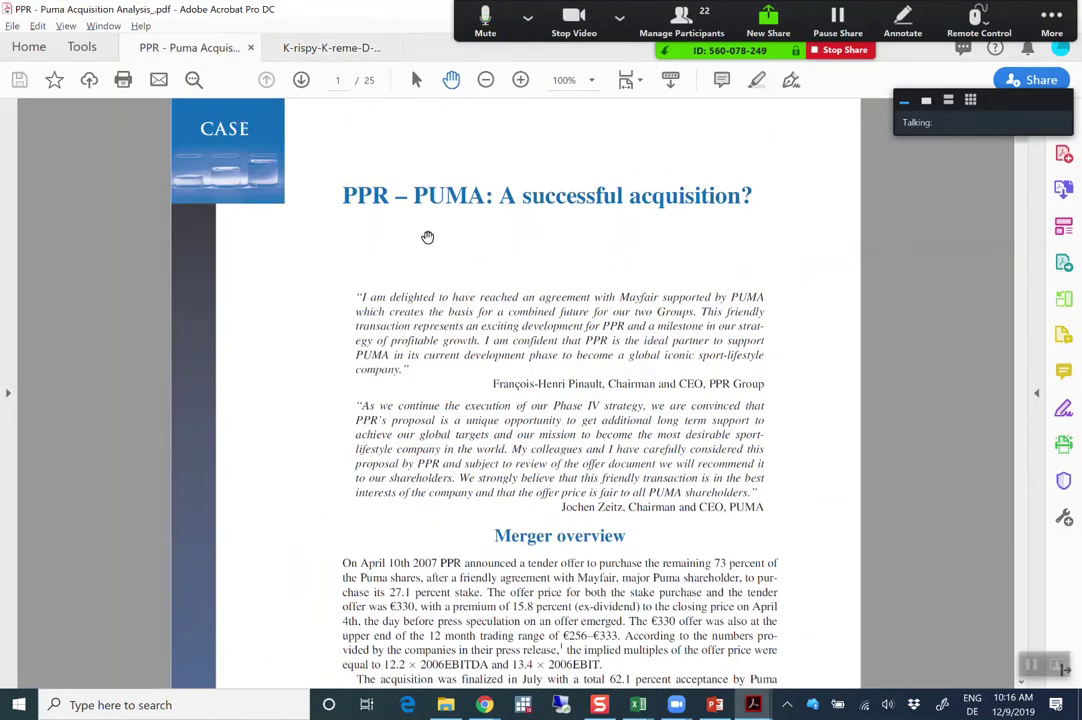
scroll(428, 230, "down", 3)
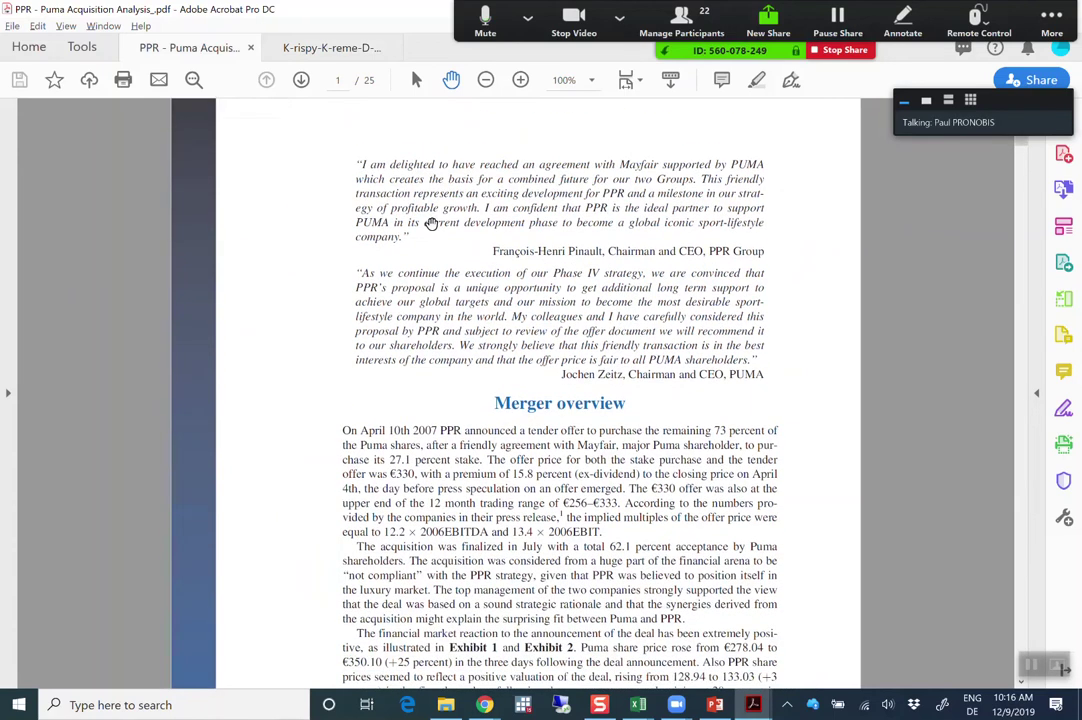
scroll(430, 224, "down", 12)
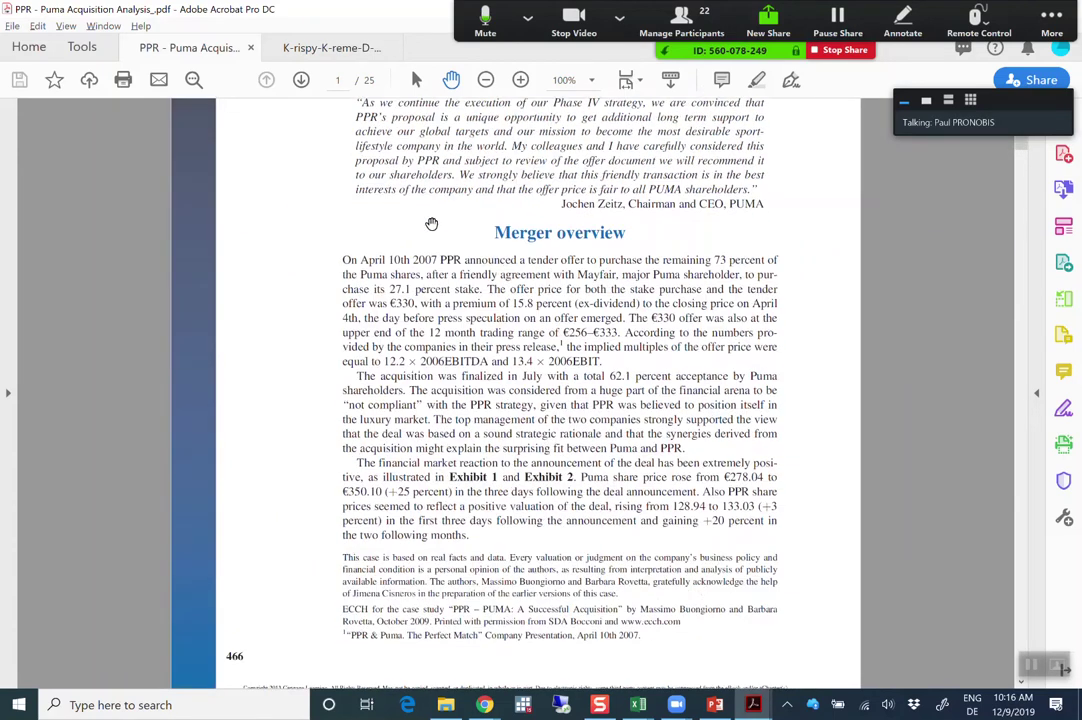
scroll(431, 222, "down", 3)
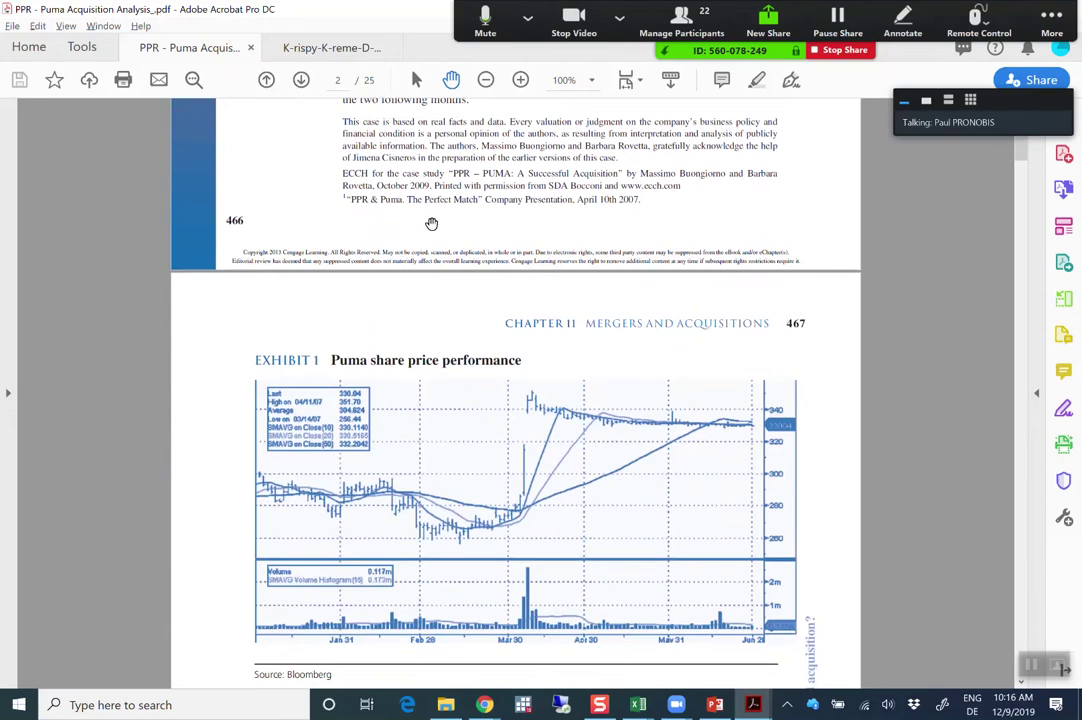
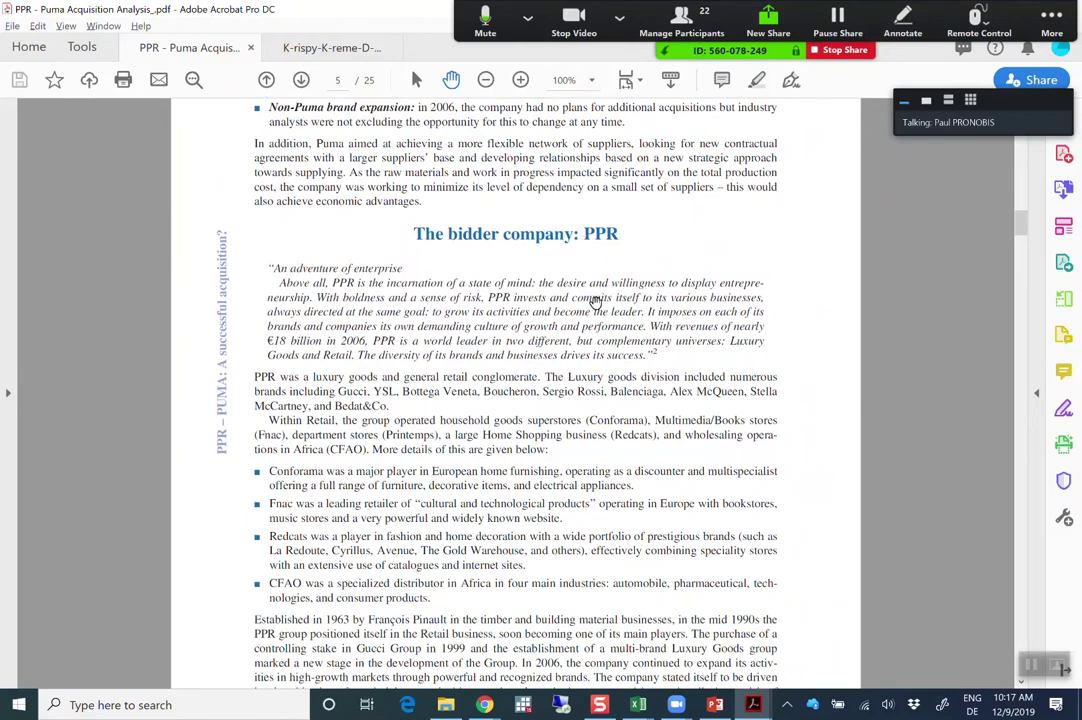
scroll(596, 303, "down", 5)
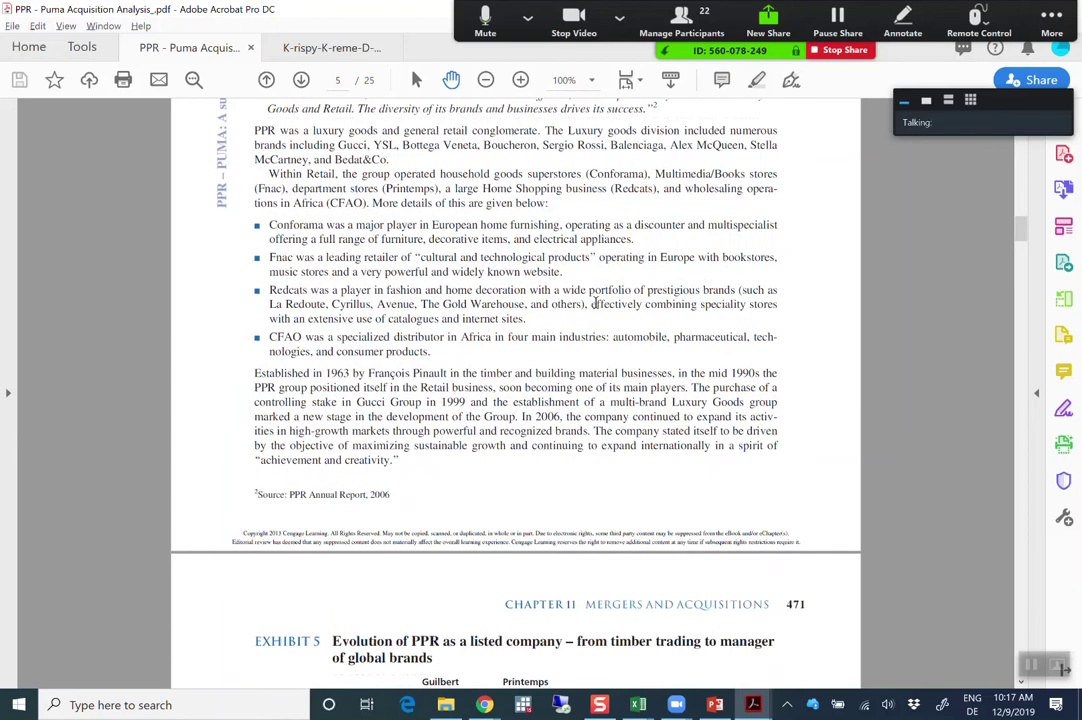
scroll(596, 303, "down", 6)
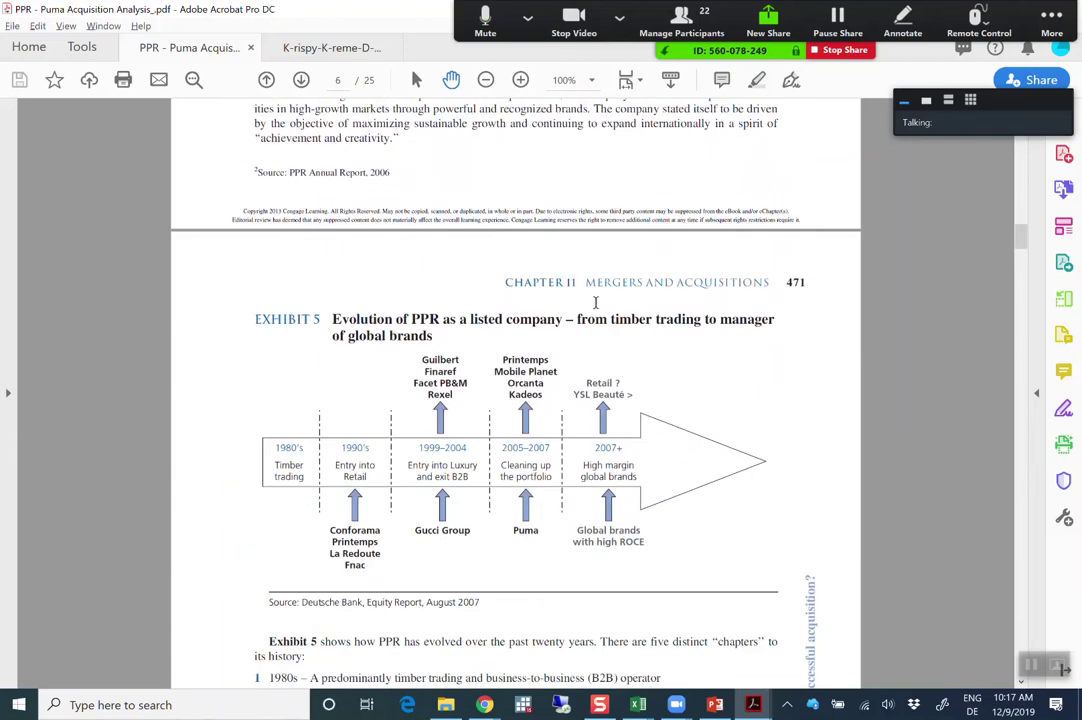
scroll(596, 303, "down", 13)
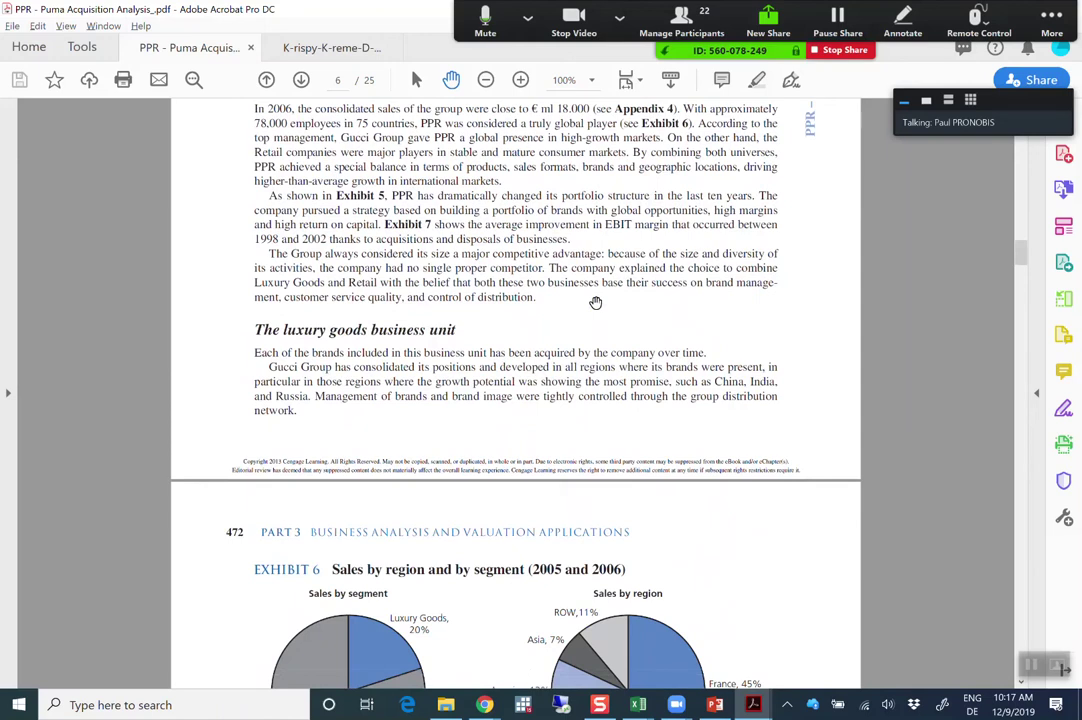
scroll(596, 303, "down", 6)
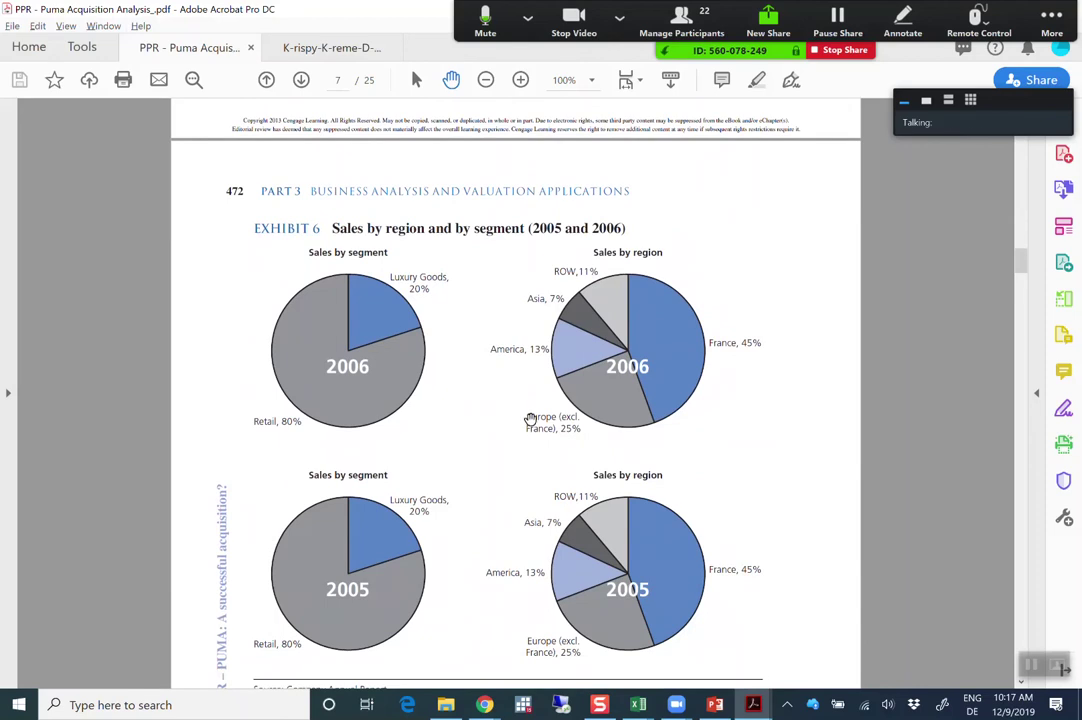
scroll(529, 410, "down", 7)
Examine the expectations from the deal, including the combined Puma and PPR key figures, sales growth, geographical split, margins and cash flows in Exhibits 9 to 11
scroll(527, 410, "down", 20)
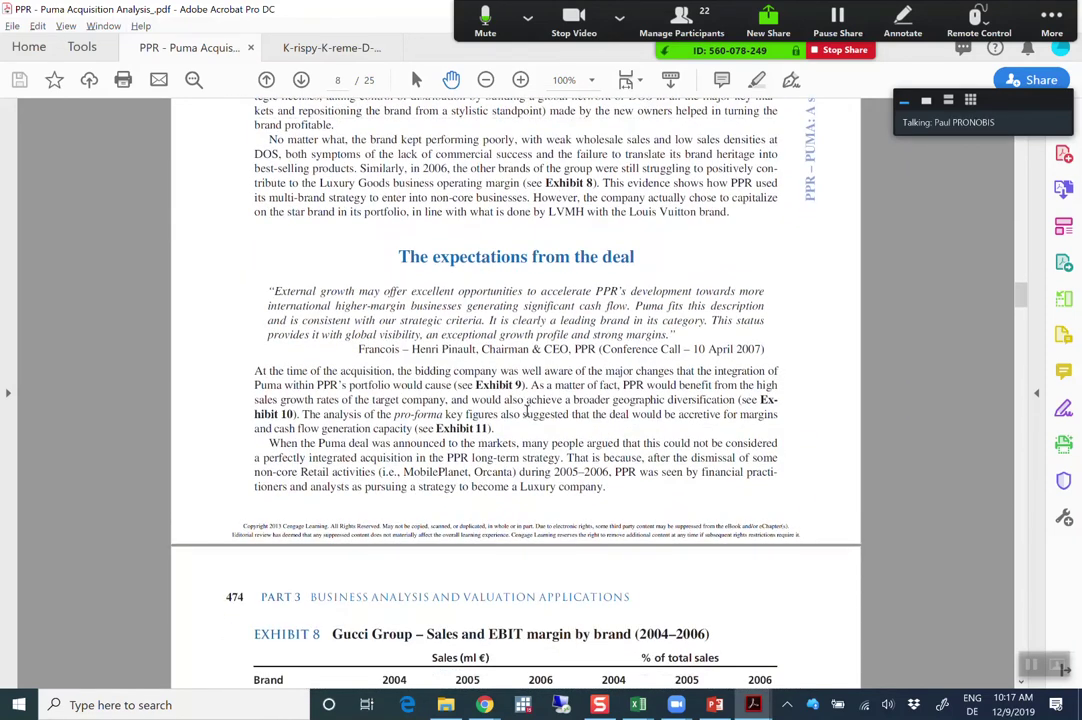
scroll(527, 410, "down", 3)
scroll(527, 410, "up", 2)
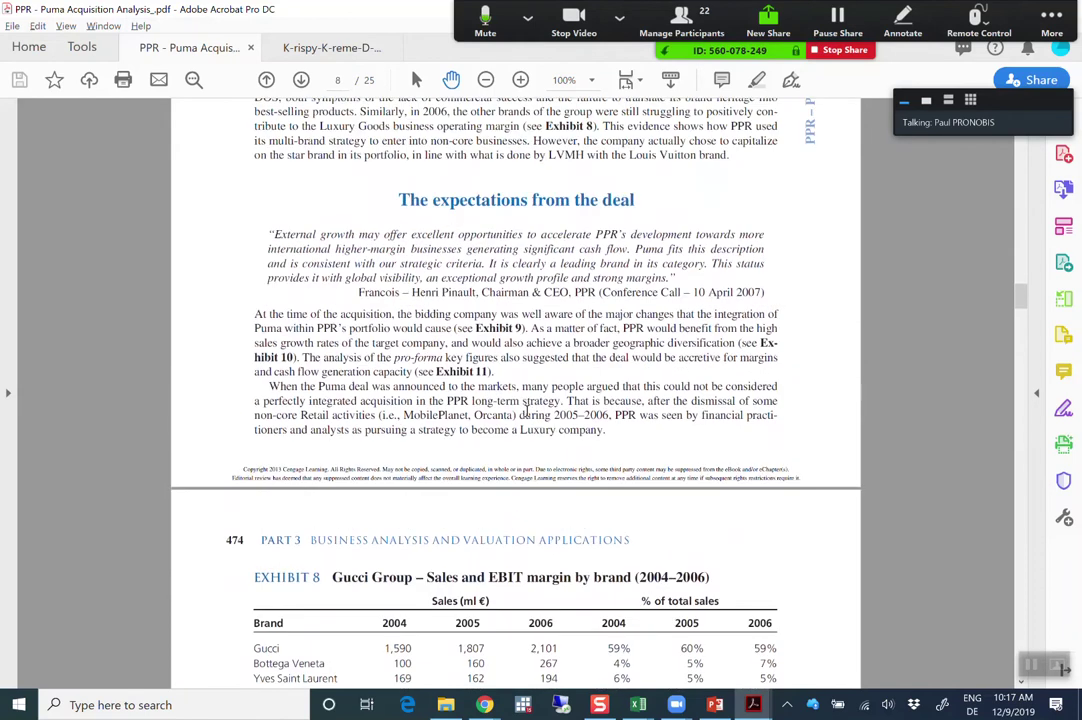
scroll(526, 410, "down", 20)
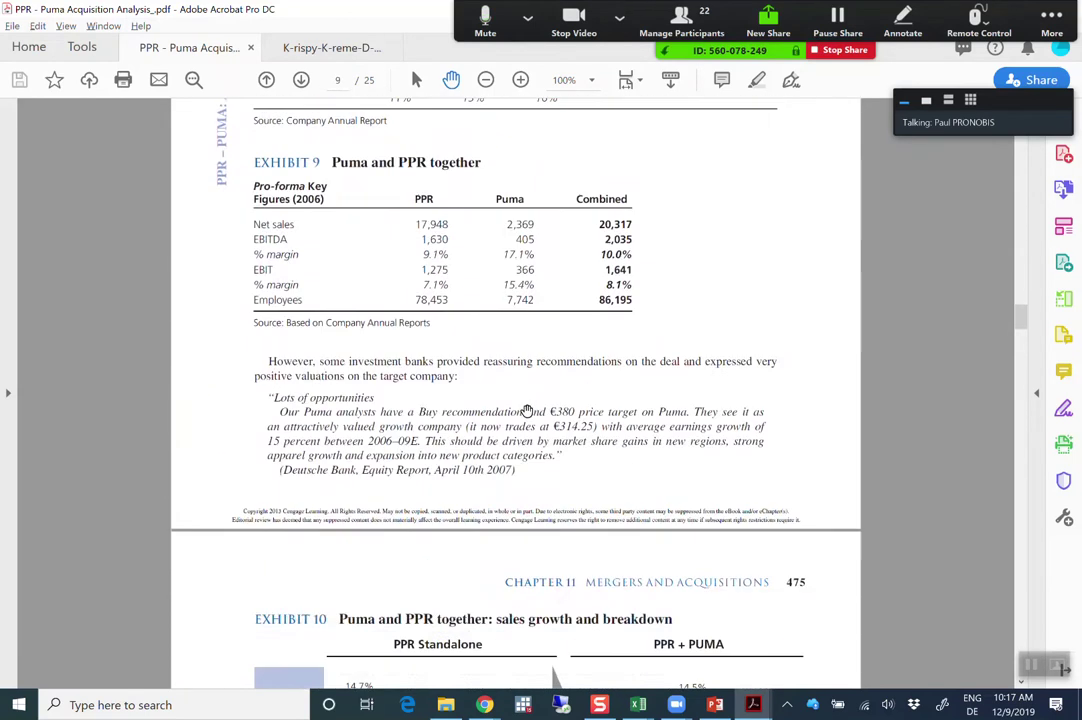
scroll(526, 410, "down", 2)
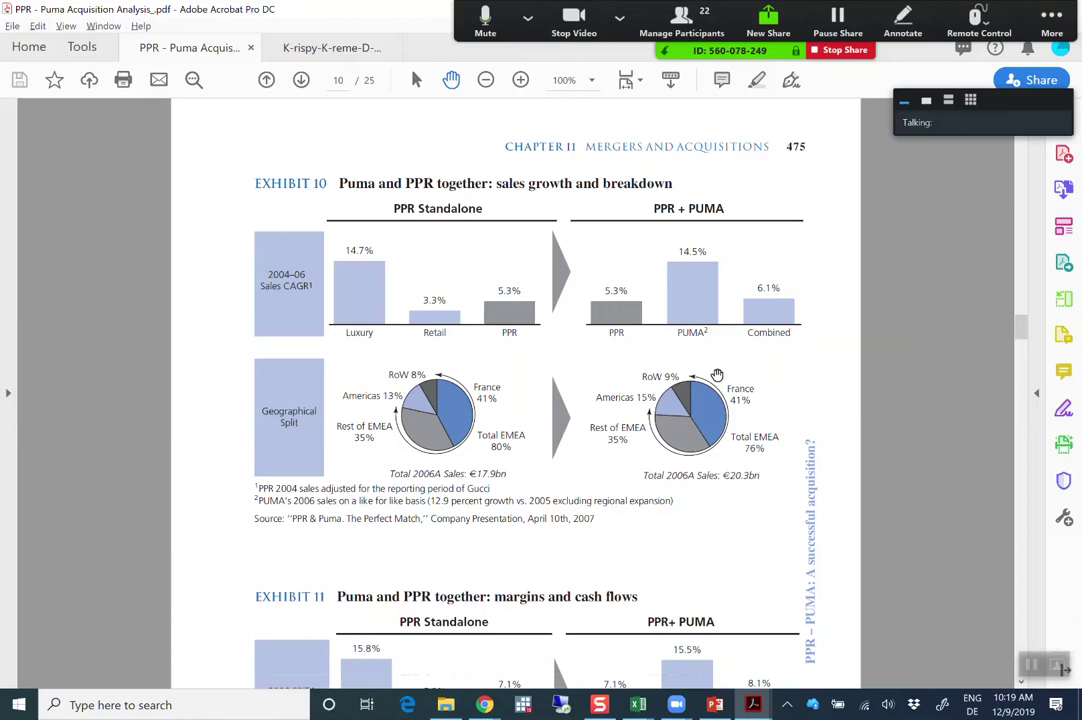
scroll(733, 383, "down", 5)
scroll(733, 385, "down", 1)
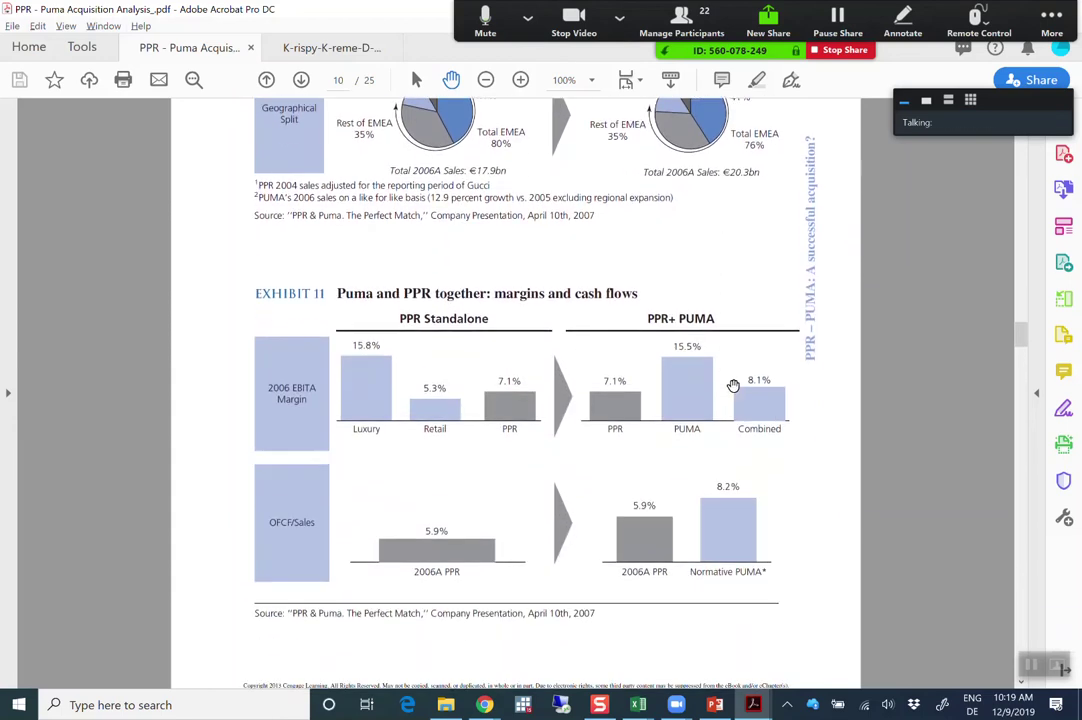
scroll(733, 385, "up", 5)
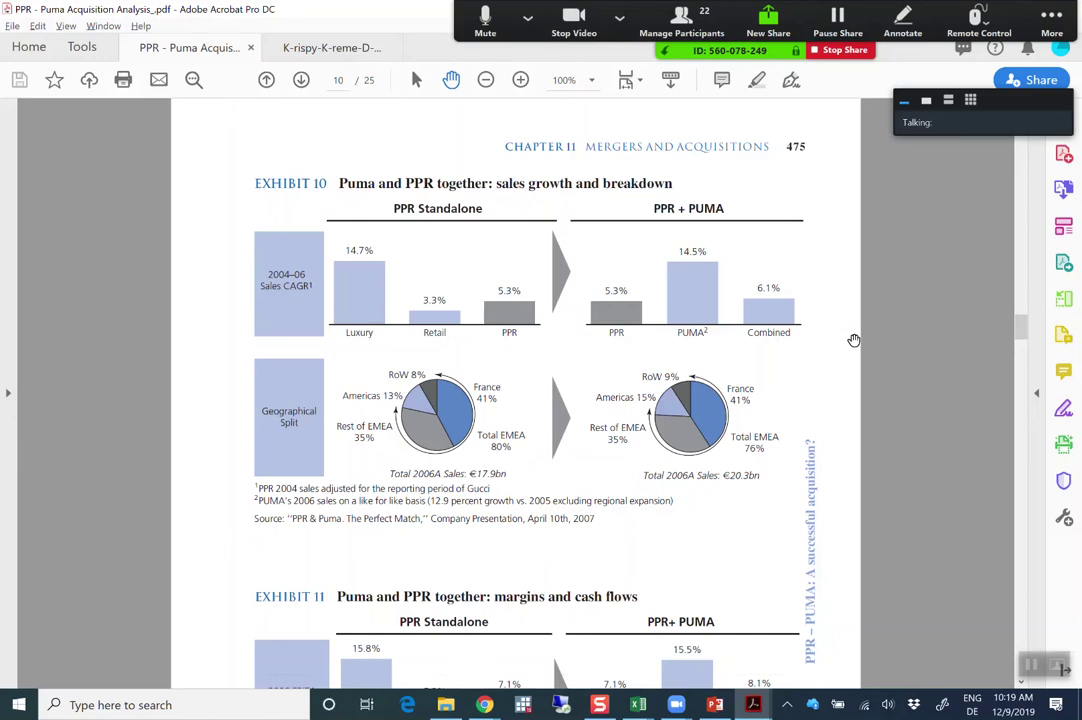
scroll(750, 370, "down", 8)
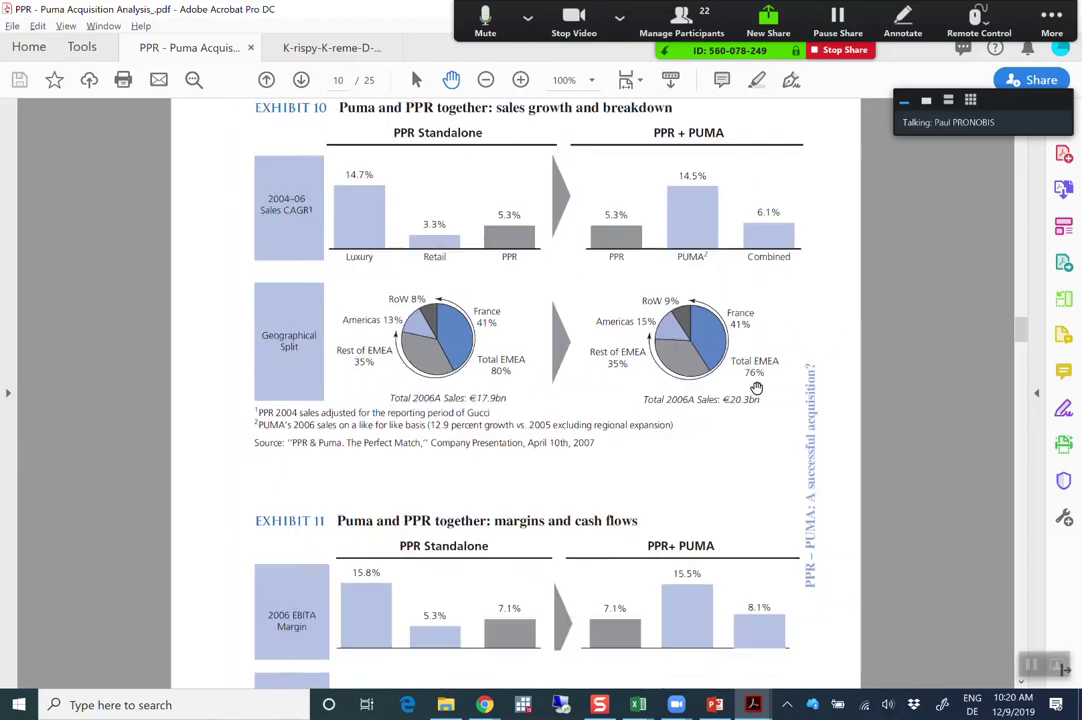
Review Exhibits 12 to 19 on Puma's product offering, revenue potential, positioning within PPR, retail capabilities, group EBIT margin and the synergies forecast
scroll(757, 388, "down", 5)
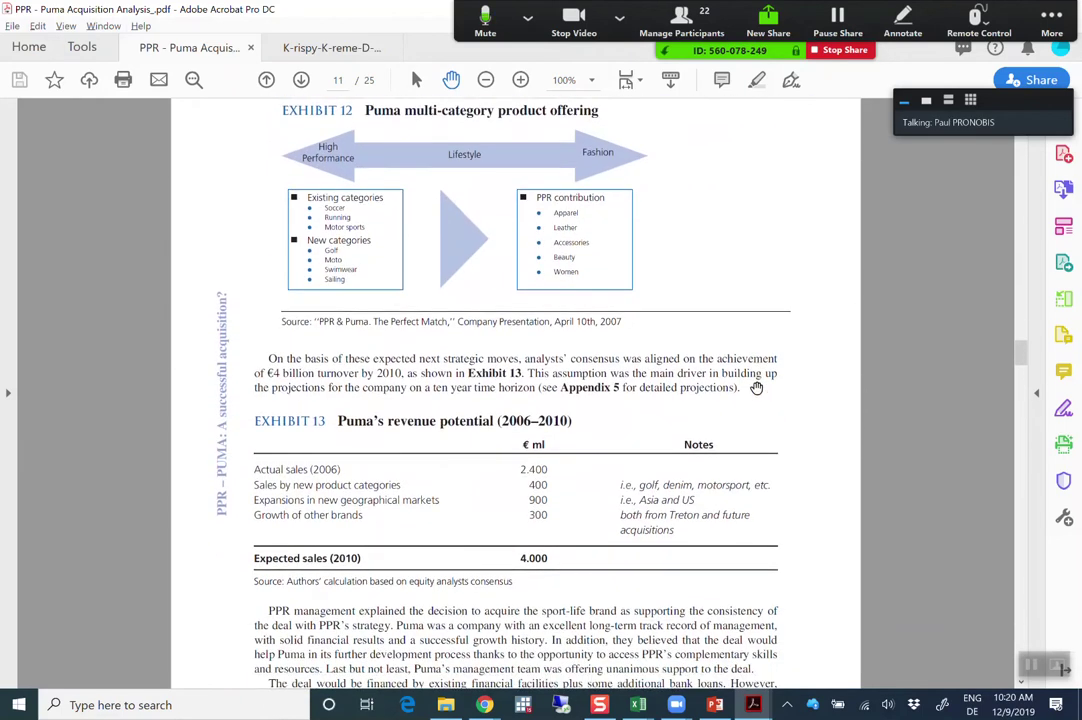
scroll(757, 388, "down", 6)
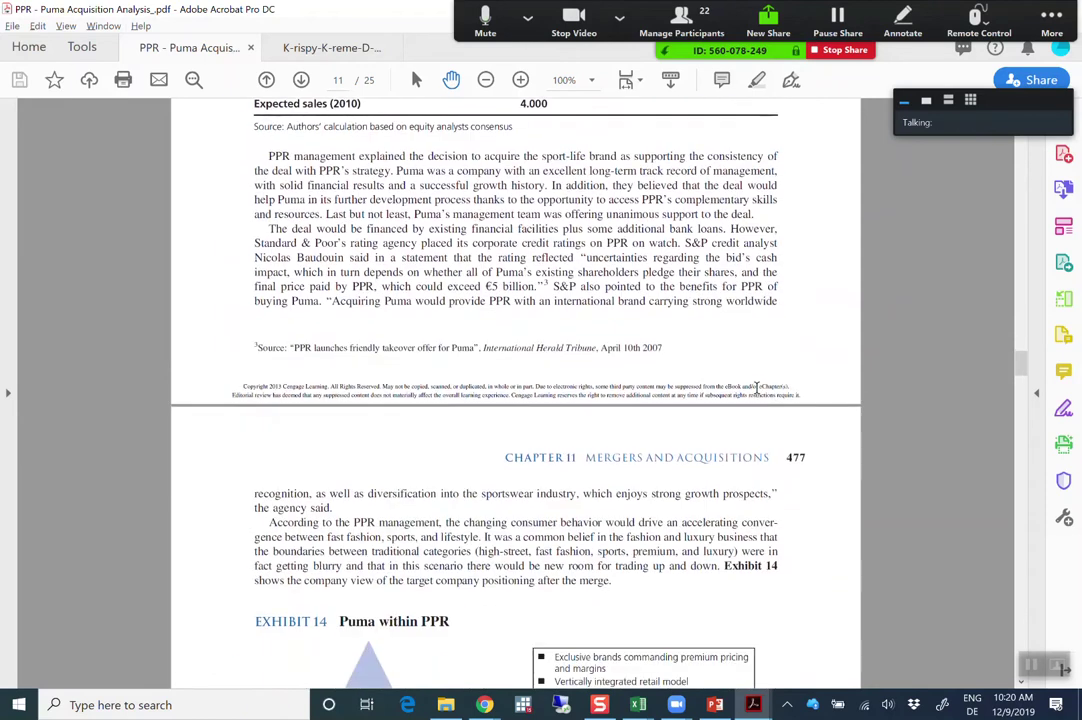
scroll(757, 388, "down", 4)
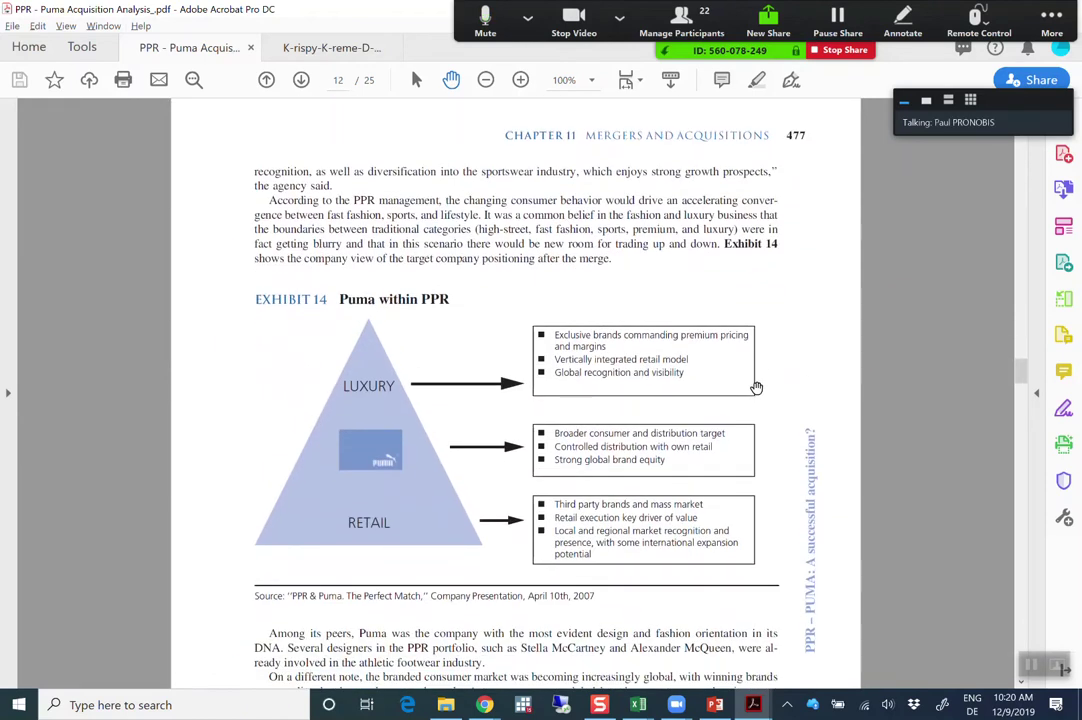
scroll(757, 388, "down", 14)
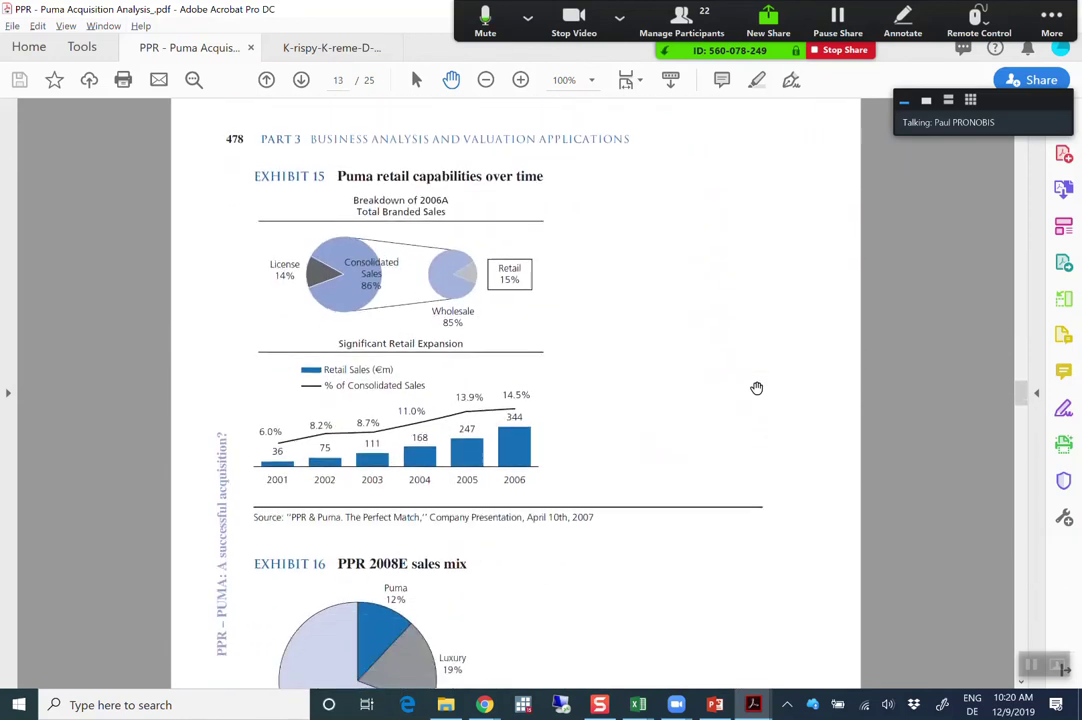
scroll(757, 388, "down", 10)
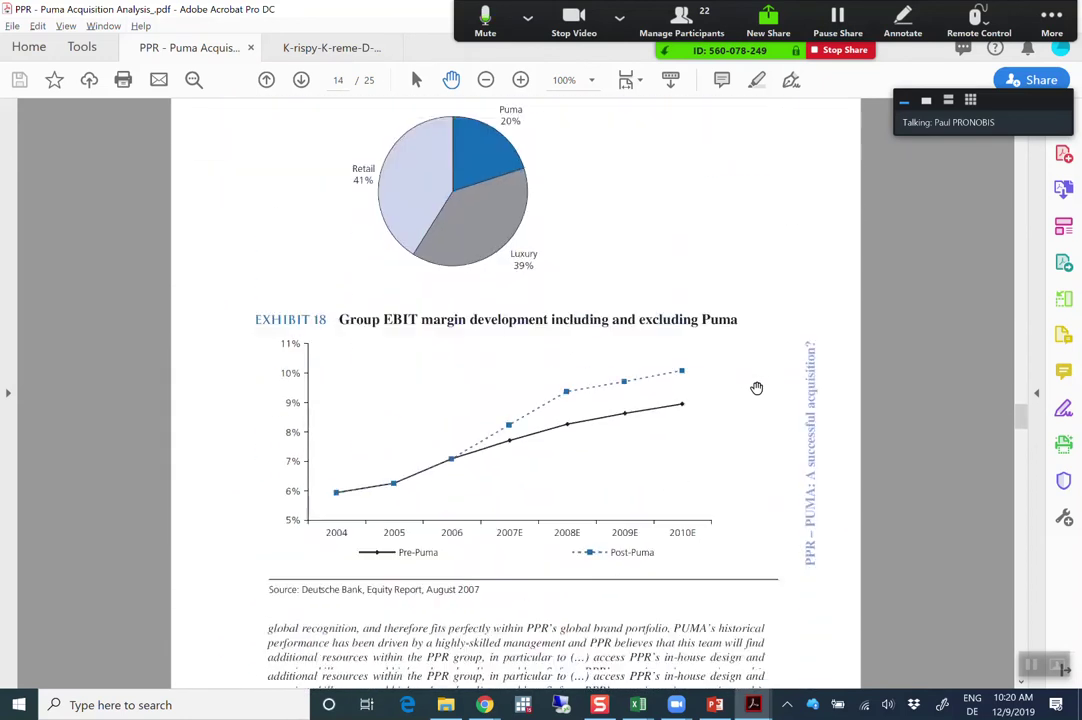
scroll(757, 388, "down", 10)
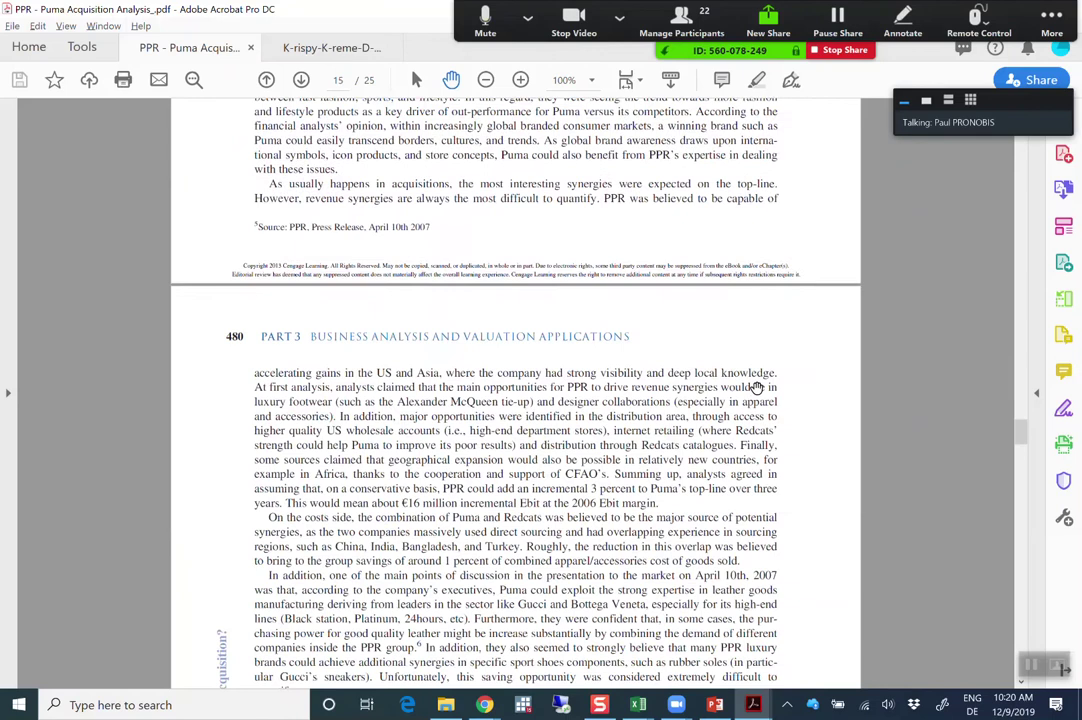
scroll(757, 388, "down", 6)
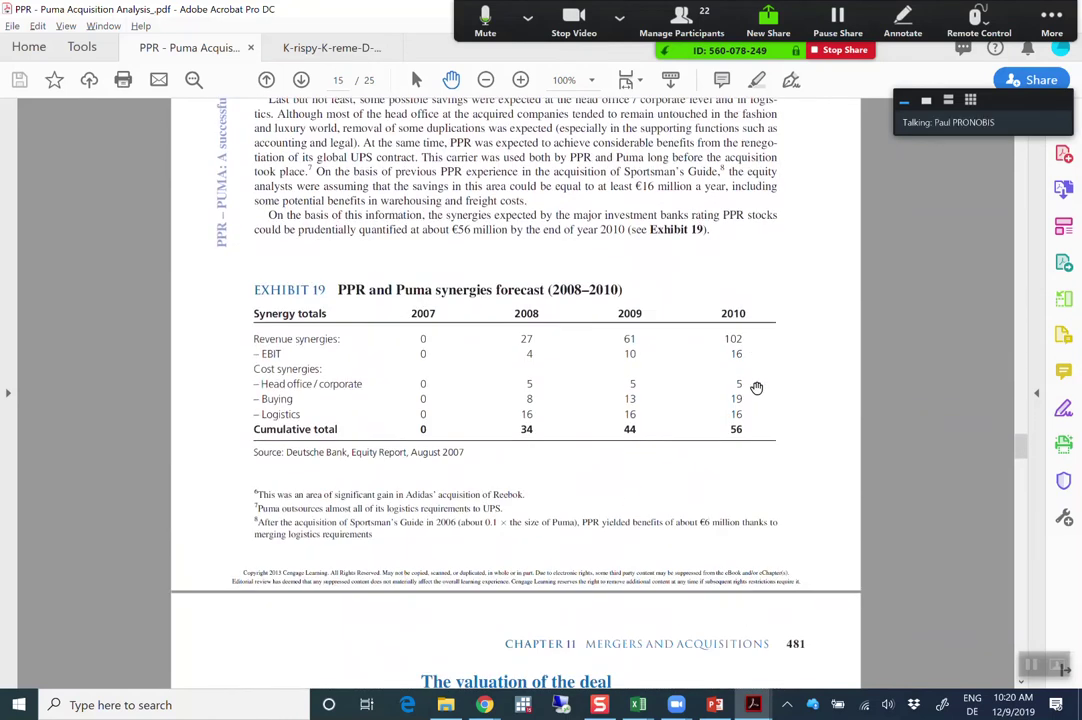
Examine the deal valuation section and Appendices 1 to 5, covering the industry overview, historical financials and Puma's cash flow projections
scroll(757, 388, "down", 12)
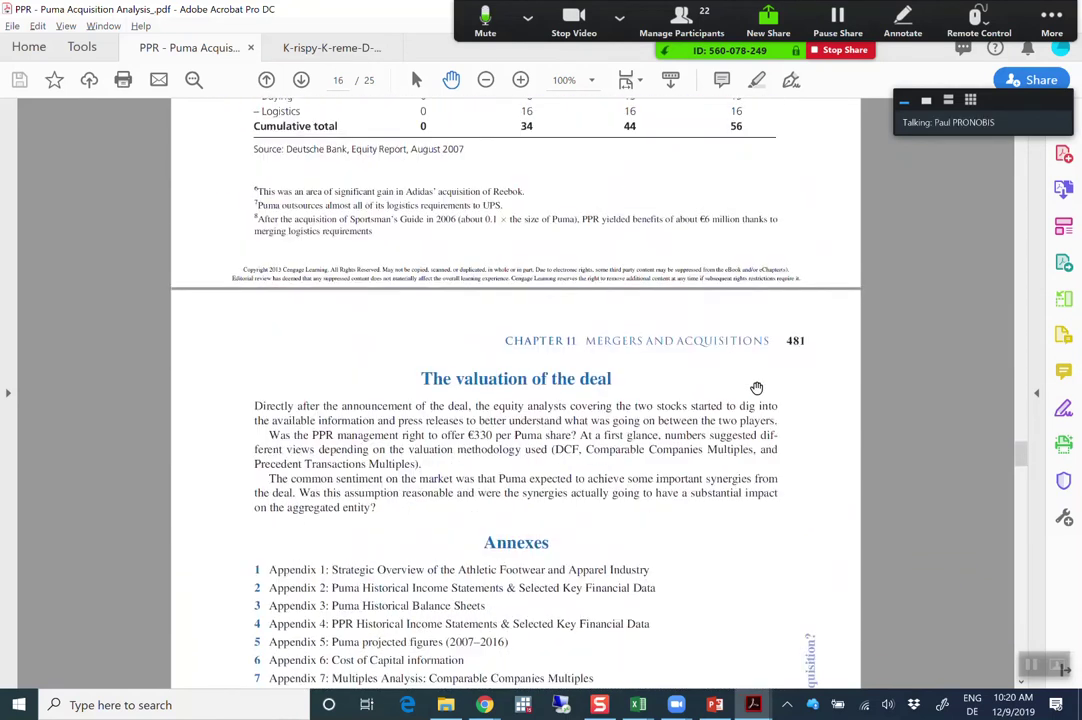
scroll(757, 388, "down", 20)
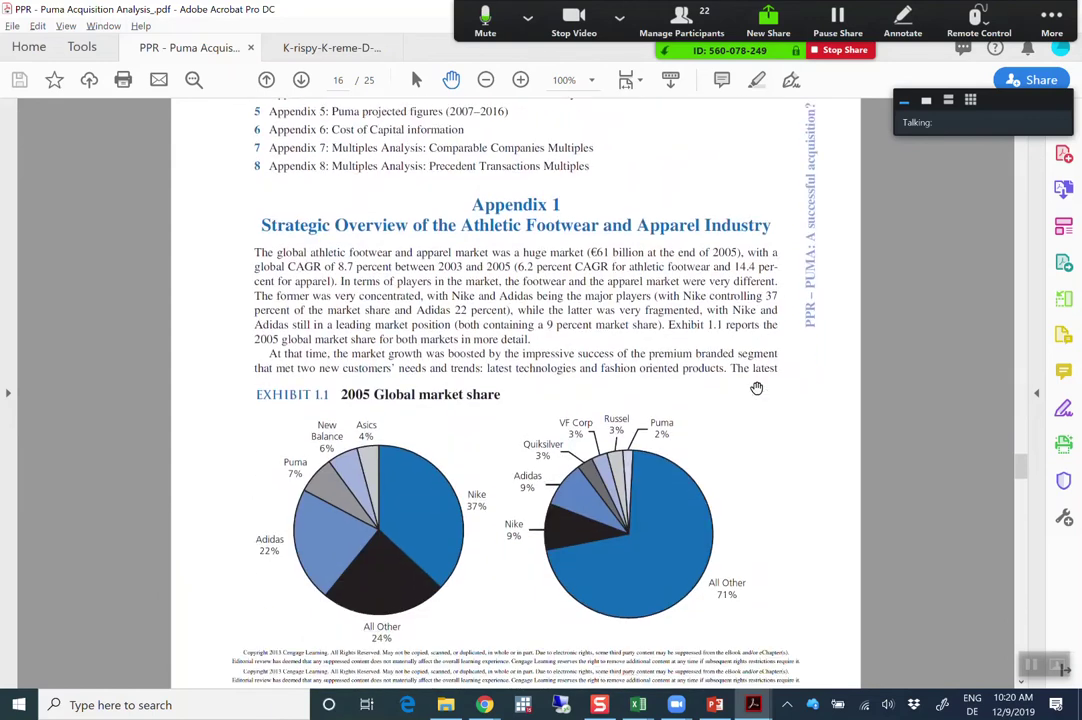
scroll(757, 388, "down", 20)
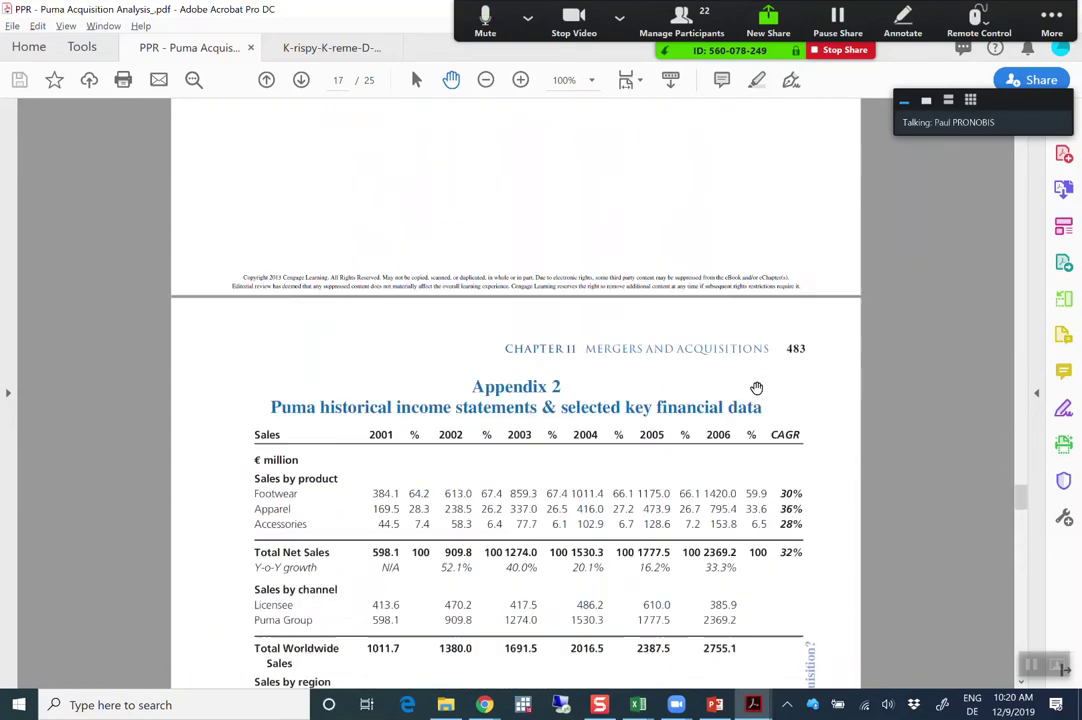
scroll(757, 388, "down", 20)
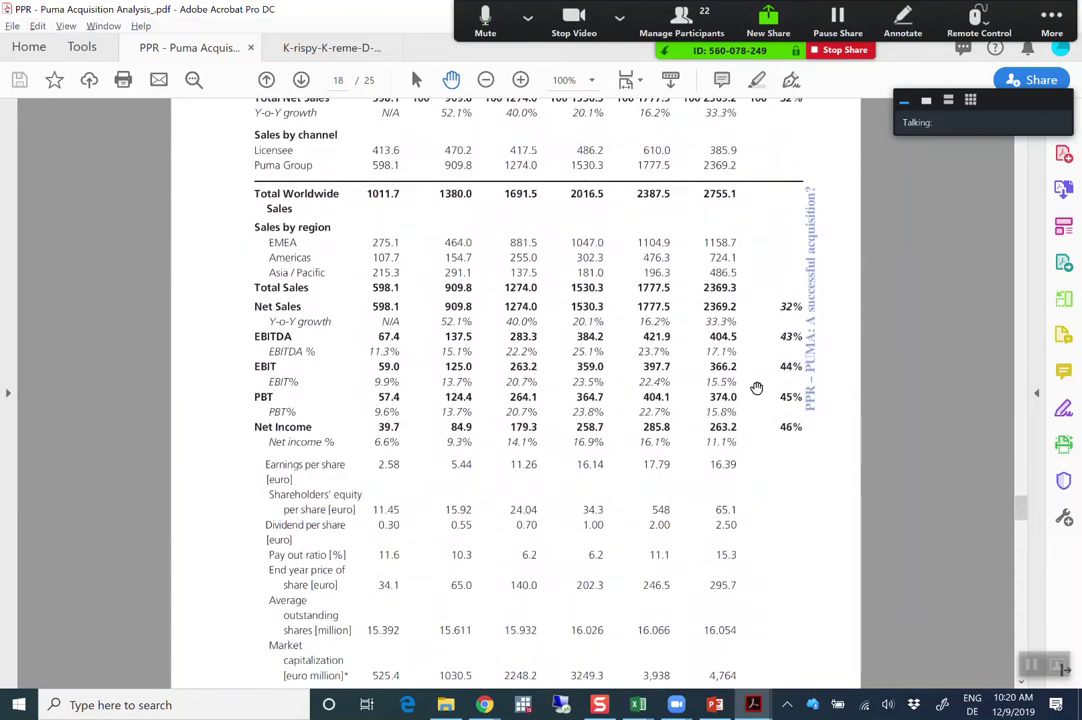
scroll(757, 388, "down", 15)
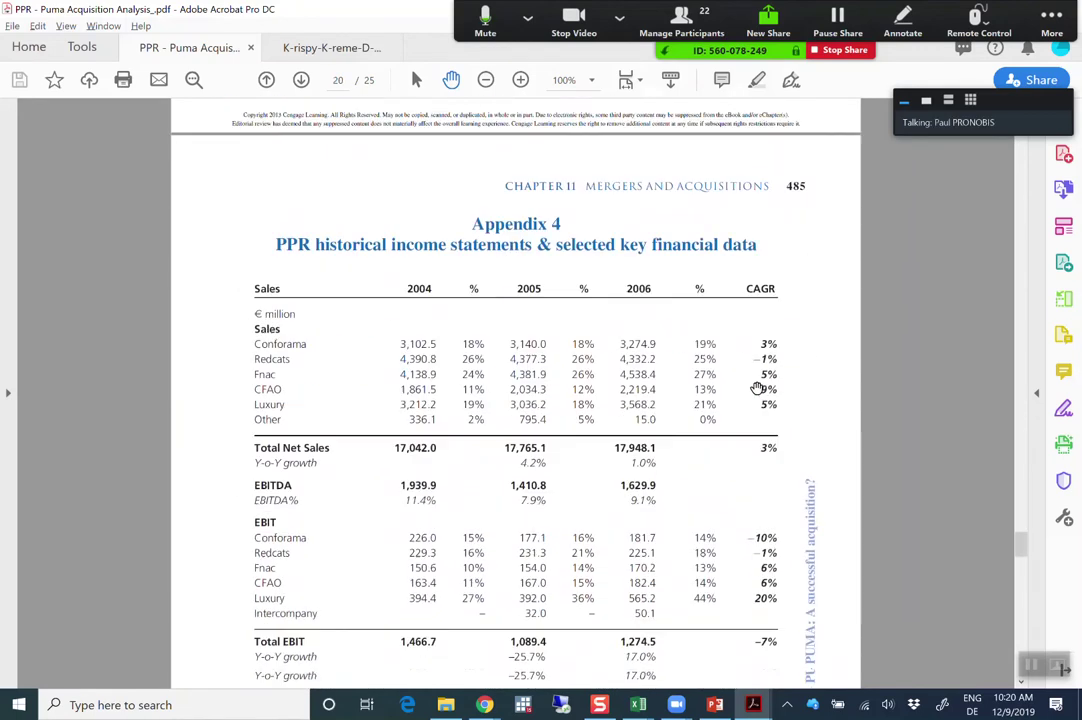
scroll(757, 388, "down", 15)
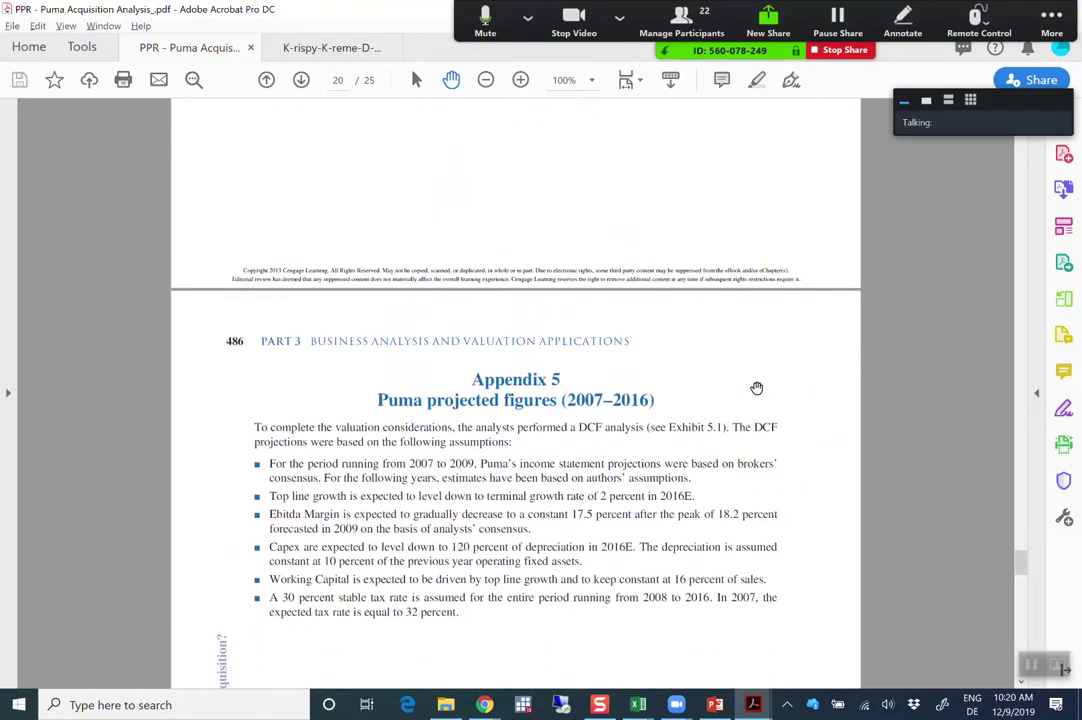
scroll(757, 388, "down", 15)
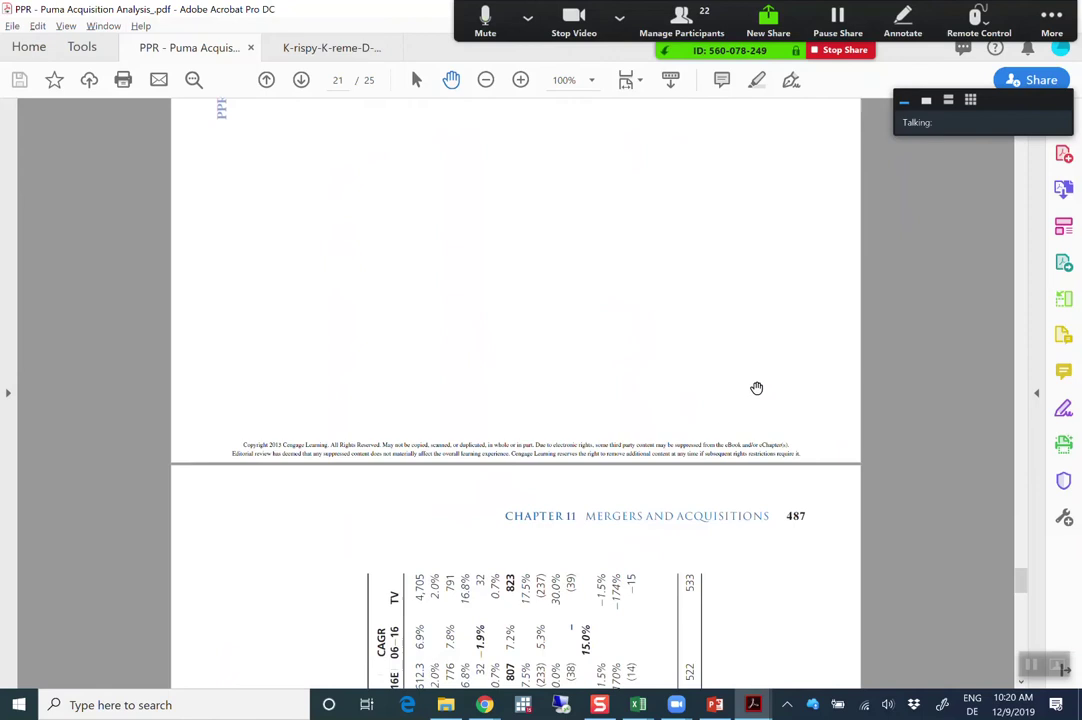
scroll(435, 428, "down", 2)
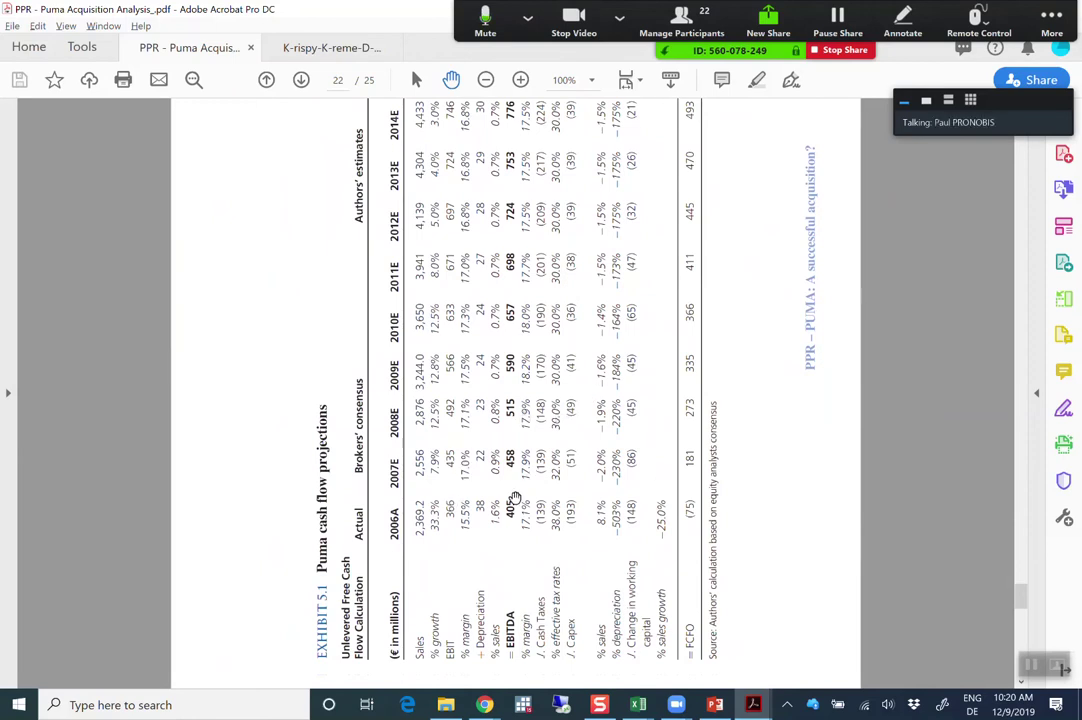
scroll(603, 457, "down", 4)
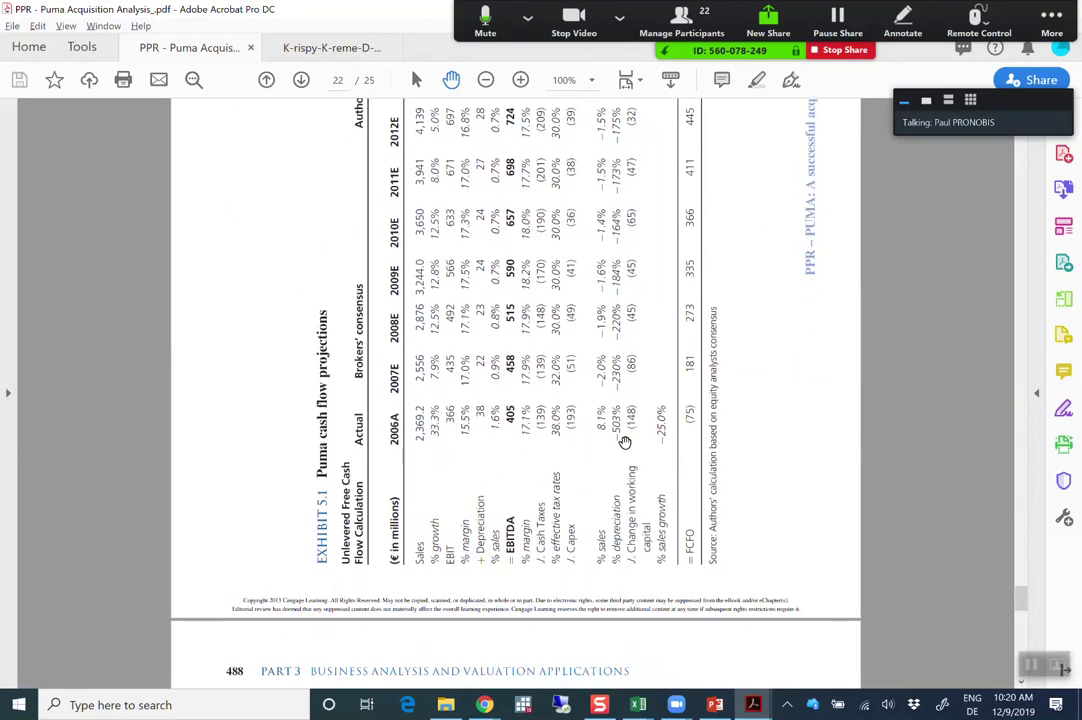
Review the cost of capital information in Appendix 6 and the comparable companies trading multiples in Appendix 7
scroll(620, 443, "down", 12)
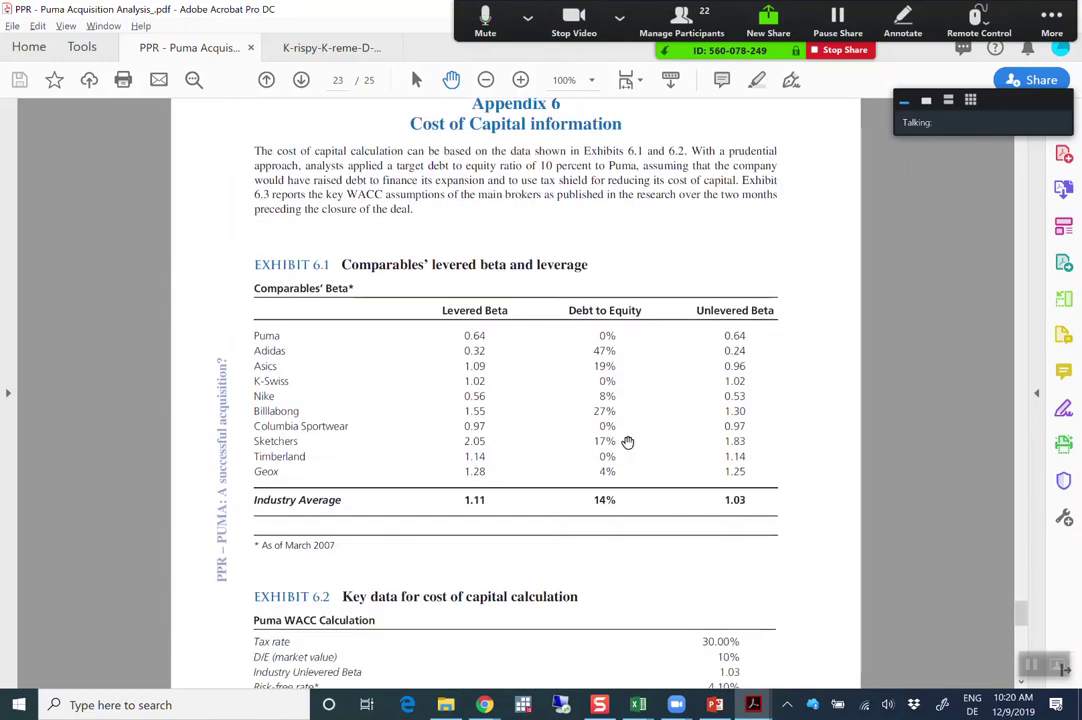
scroll(627, 442, "down", 3)
scroll(627, 442, "down", 3)
scroll(627, 442, "down", 15)
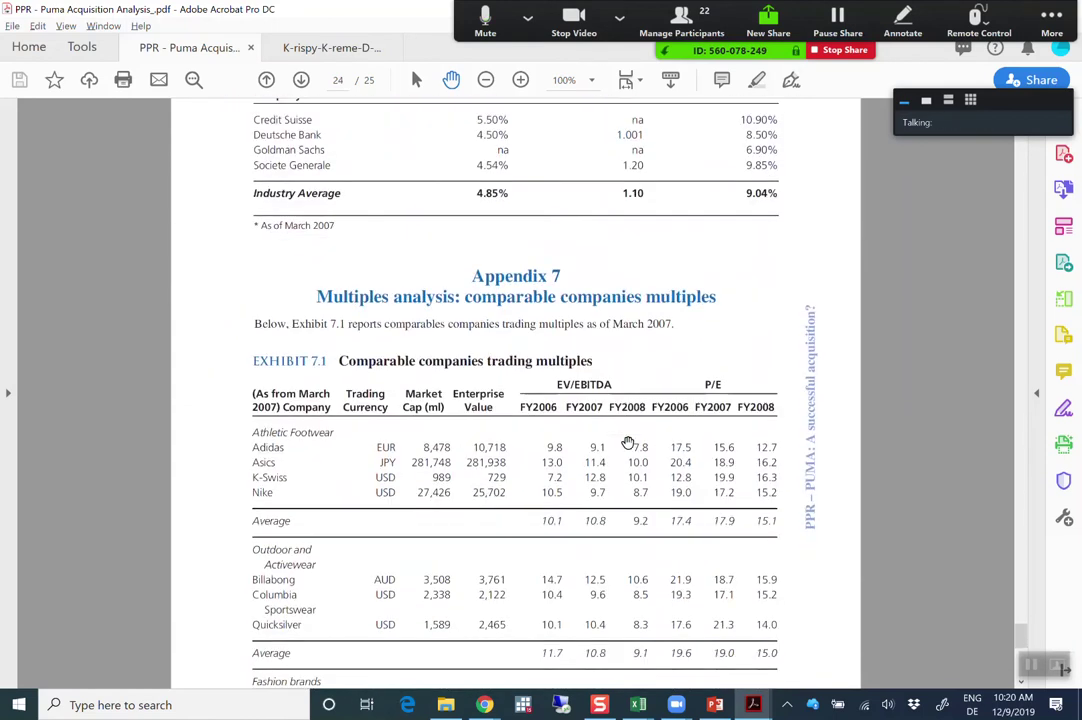
scroll(627, 442, "down", 3)
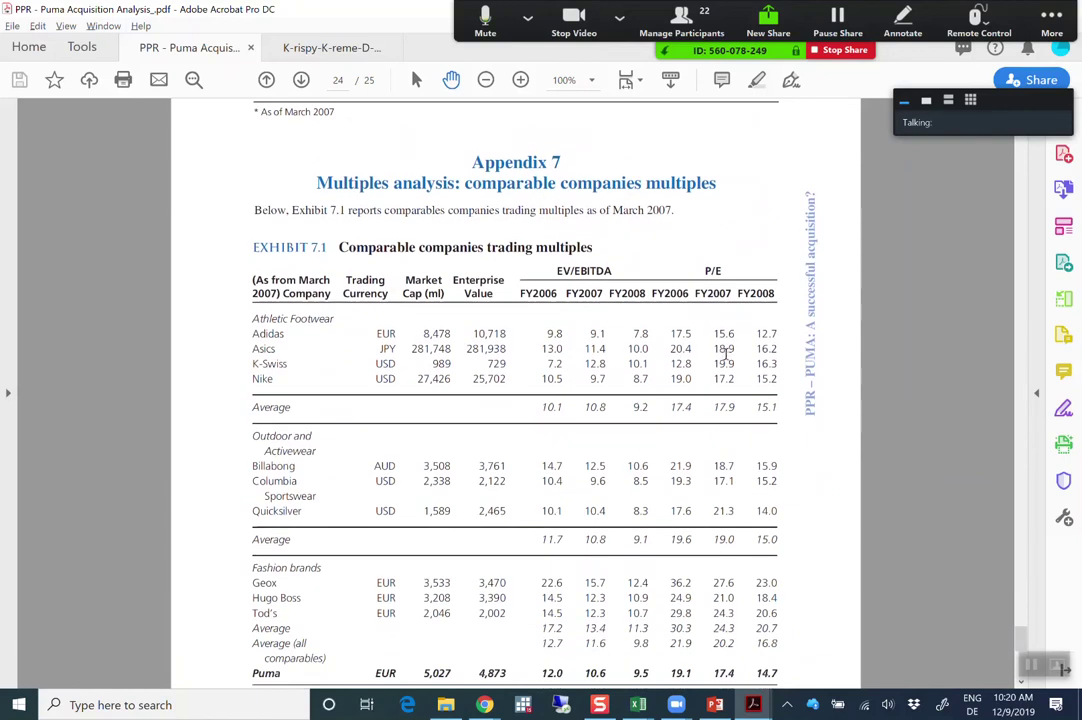
Review Puma's comparable companies trading multiples in Exhibit 7.1 and the cost of capital data and brokers' WACC assumptions in Exhibits 6.2 and 6.3
scroll(340, 260, "down", 2)
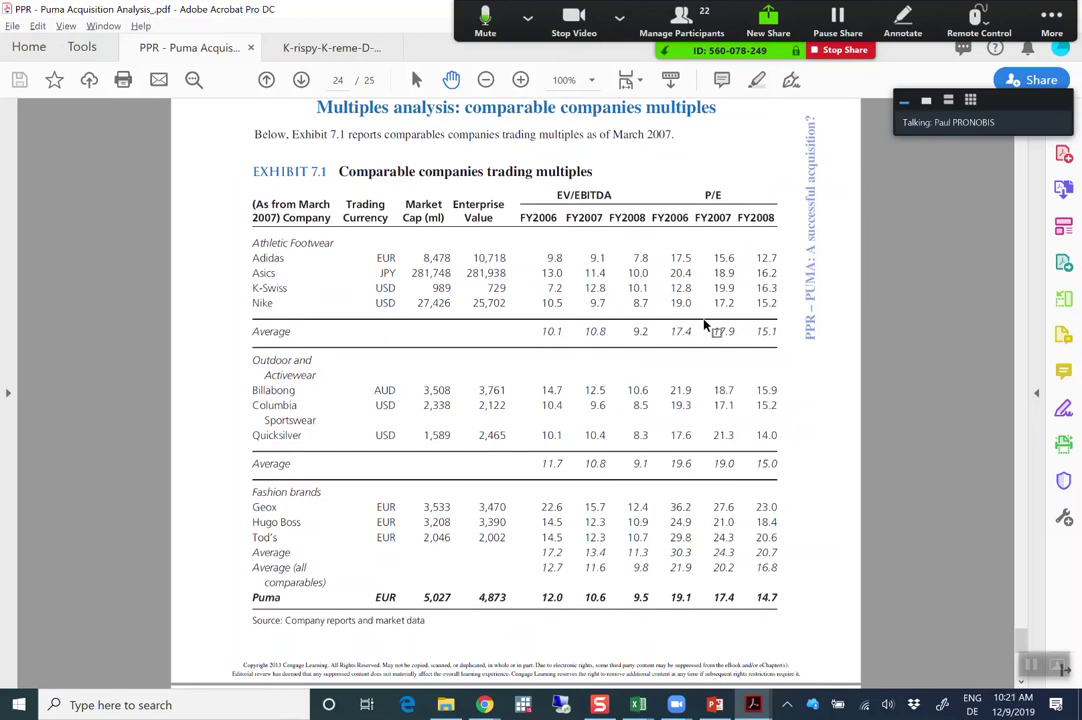
scroll(702, 322, "up", 2)
scroll(700, 319, "down", 12)
scroll(700, 319, "down", 5)
scroll(700, 319, "up", 2)
scroll(700, 319, "up", 15)
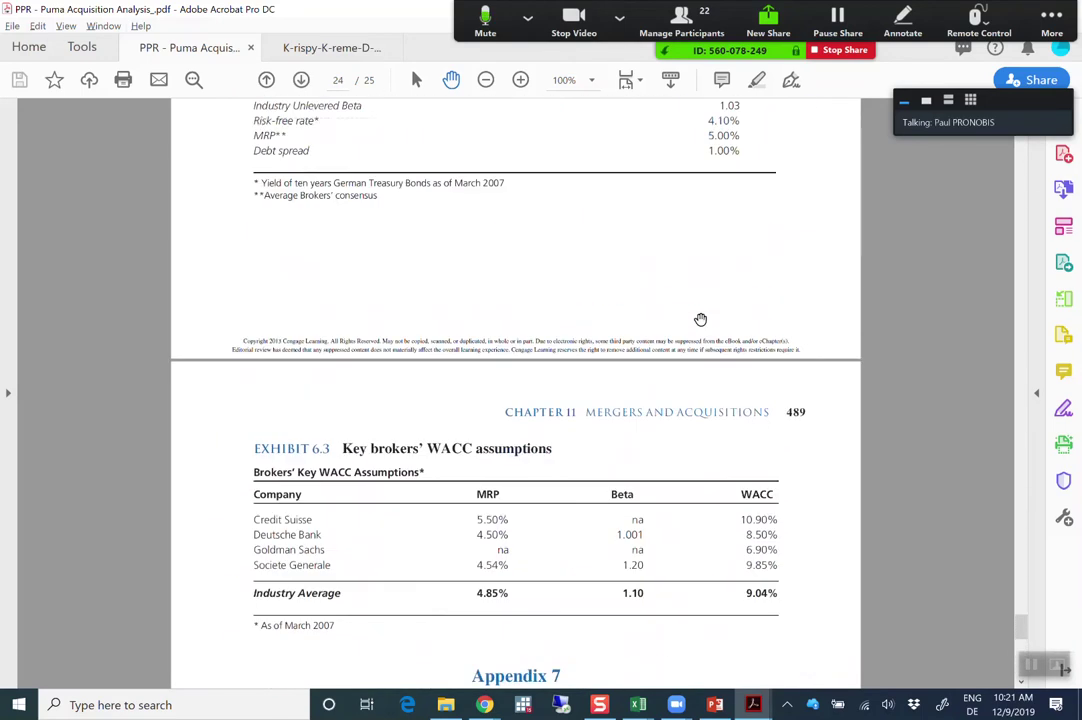
scroll(700, 319, "up", 3)
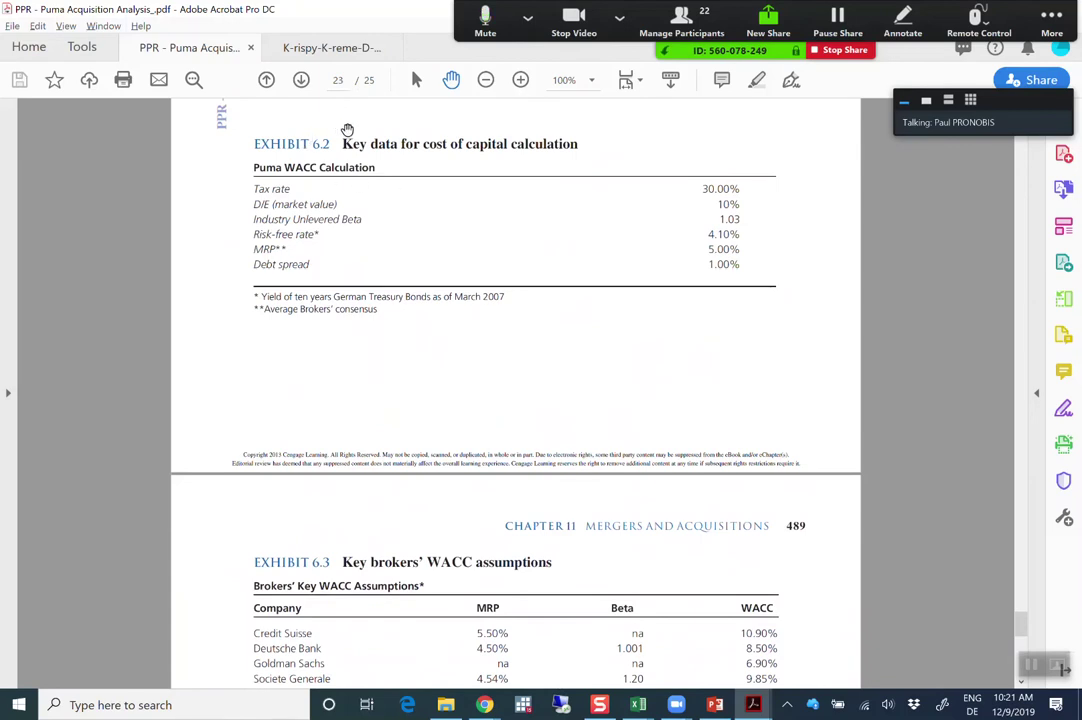
Review the first page of the Krispy Kreme / JAB merger report, and go back to the opening page of the PPR–Puma case
left_click_drag(1018, 622, 1018, 145)
left_click(350, 48)
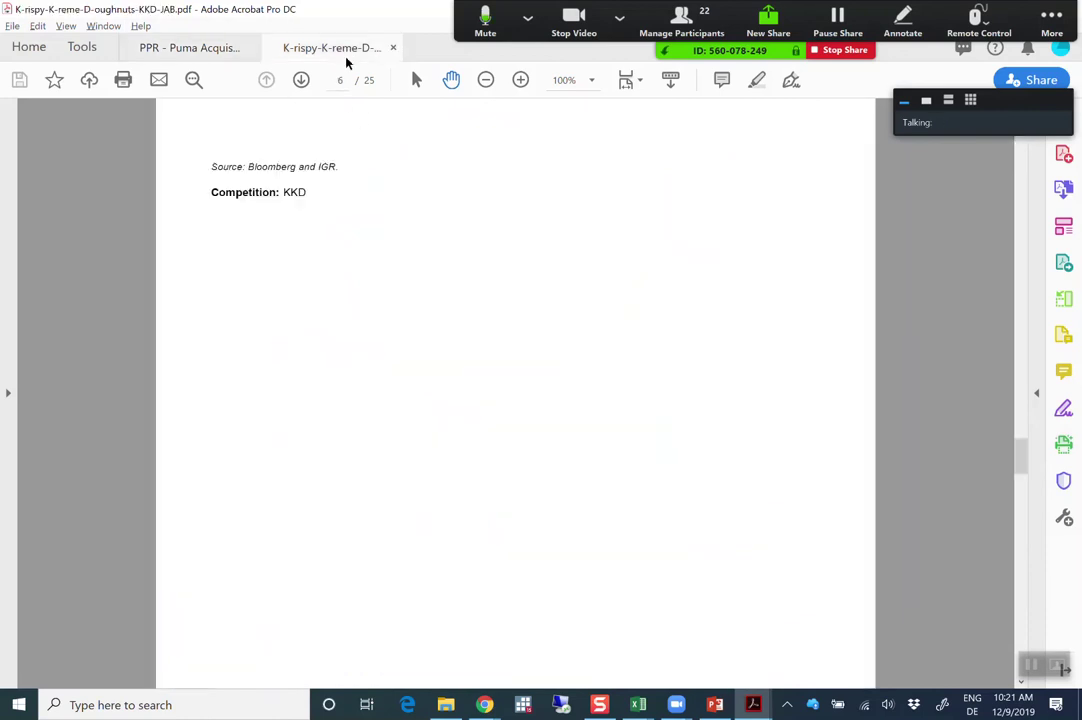
scroll(526, 254, "up", 9)
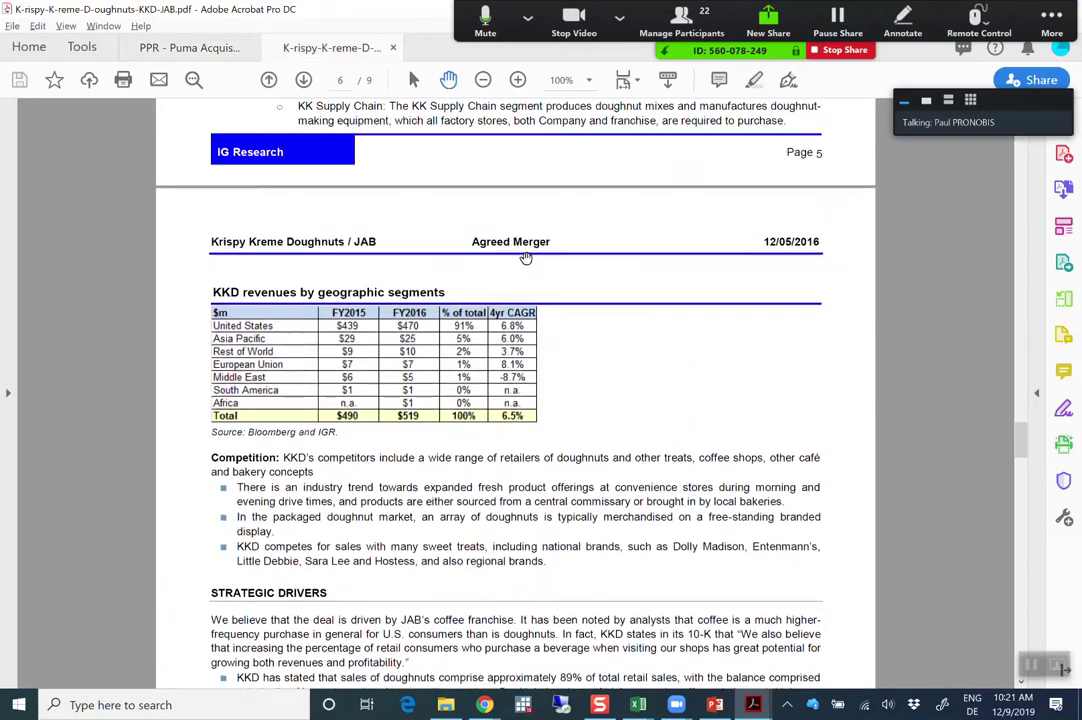
scroll(885, 293, "up", 5)
key("Home")
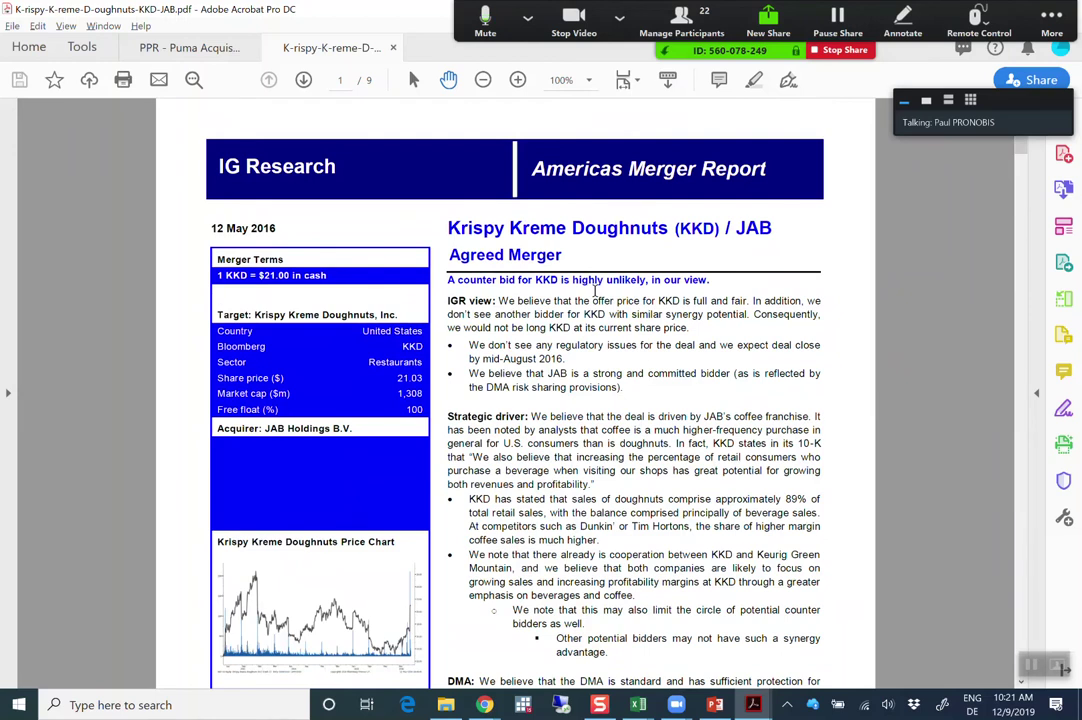
left_click(191, 50)
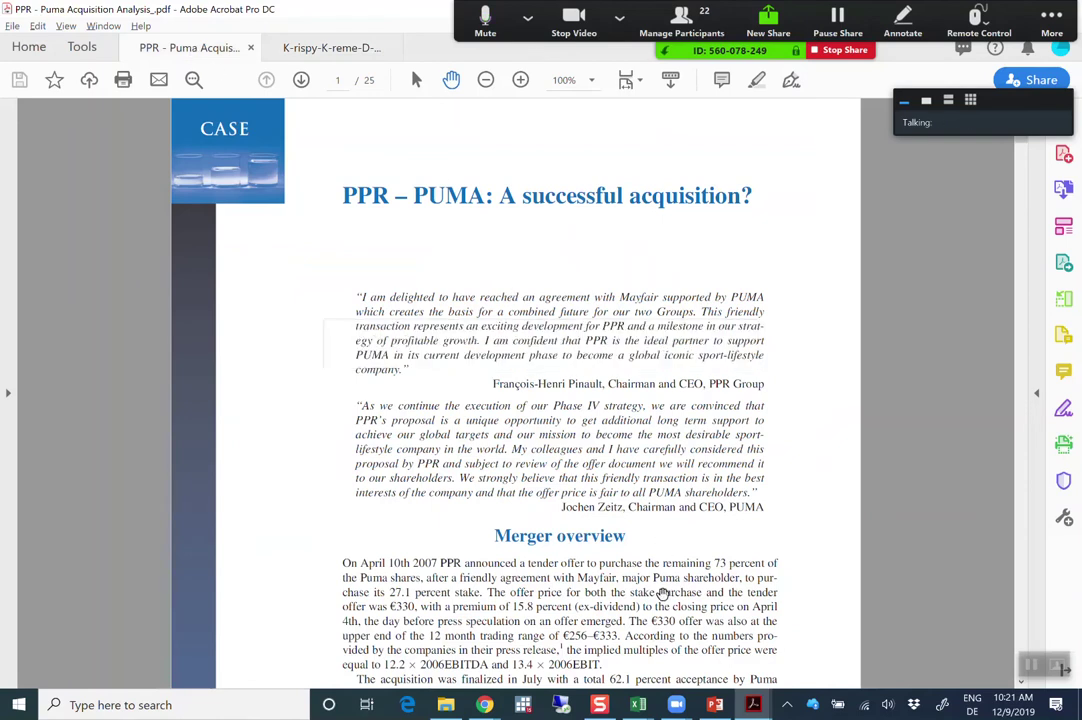
Switch to the WRDS Data Request Summary page in Chrome, download 4404e14653a98eb5.csv and open it in Excel
mouse_move(637, 705)
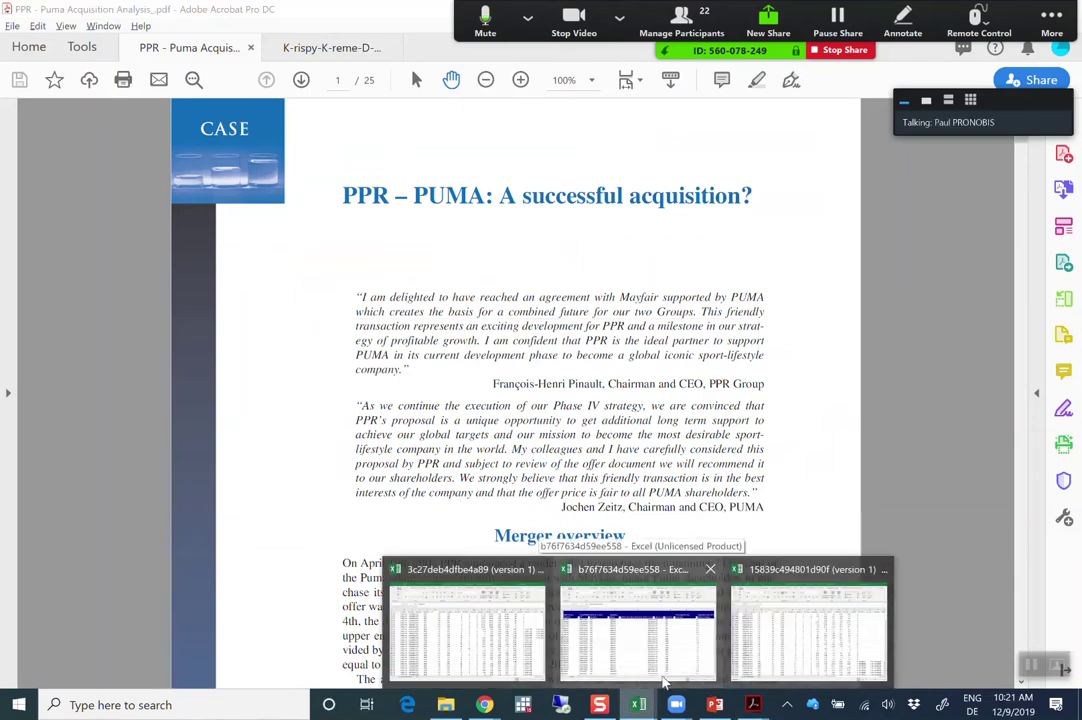
mouse_move(484, 705)
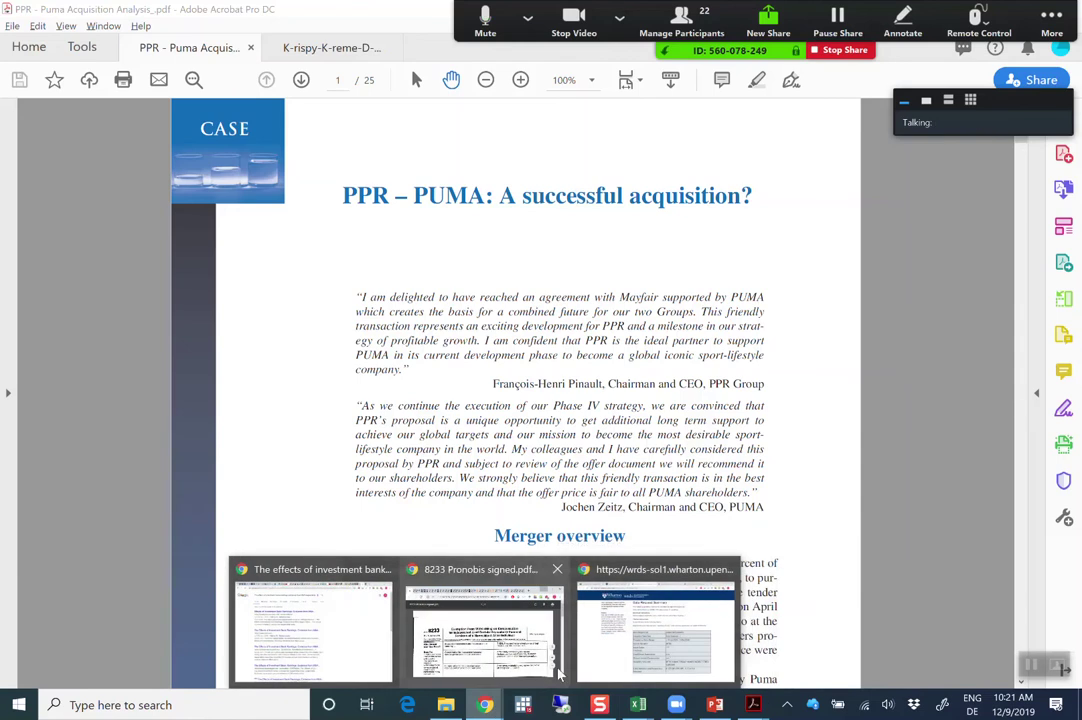
left_click(632, 645)
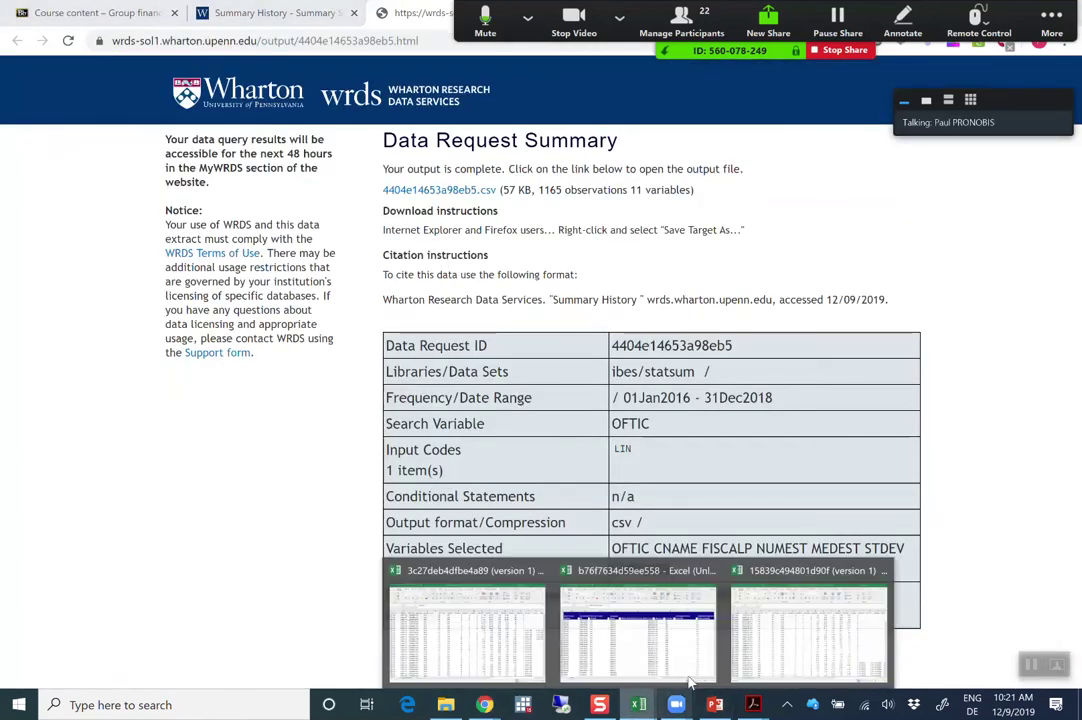
left_click(757, 648)
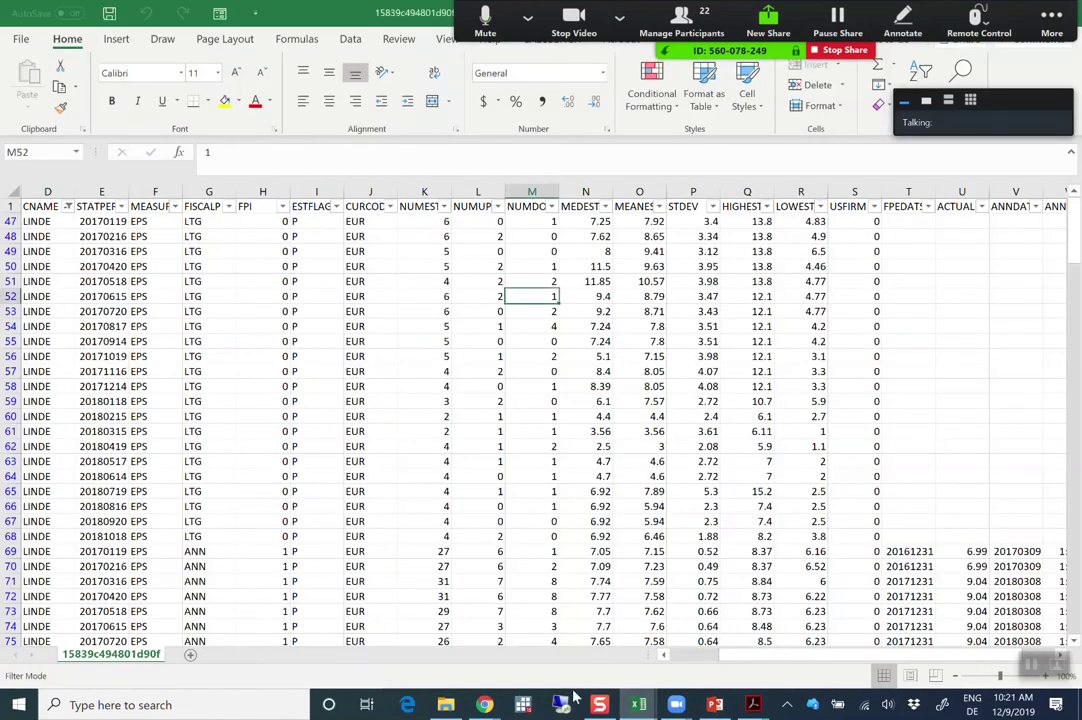
mouse_move(484, 705)
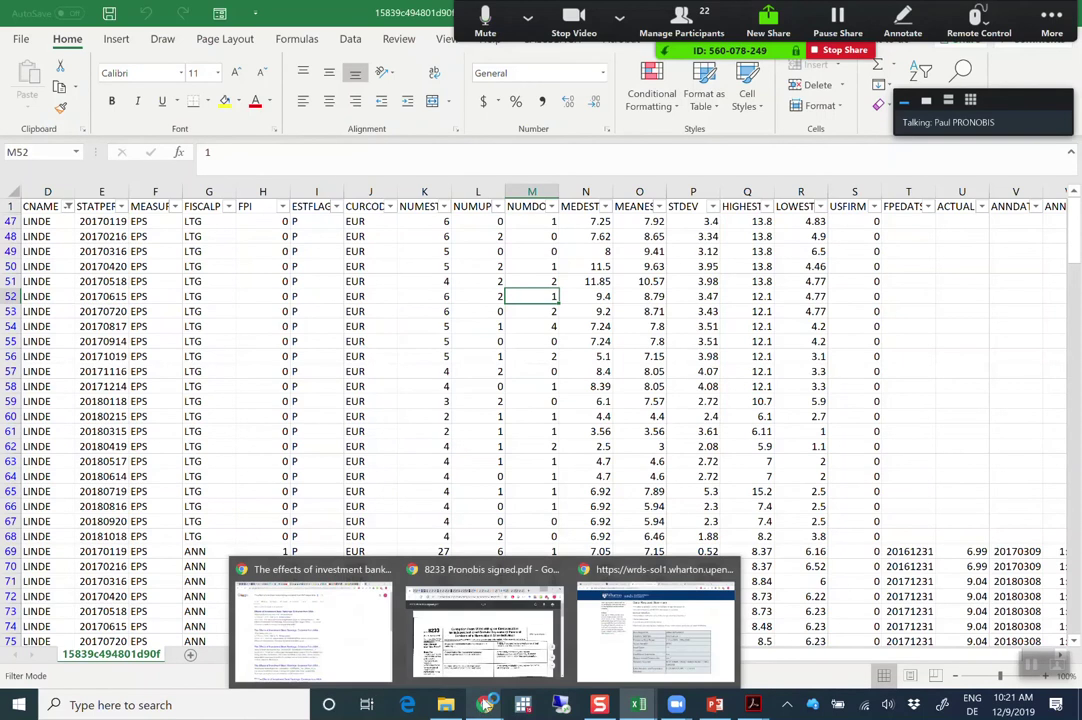
left_click(656, 628)
left_click(458, 191)
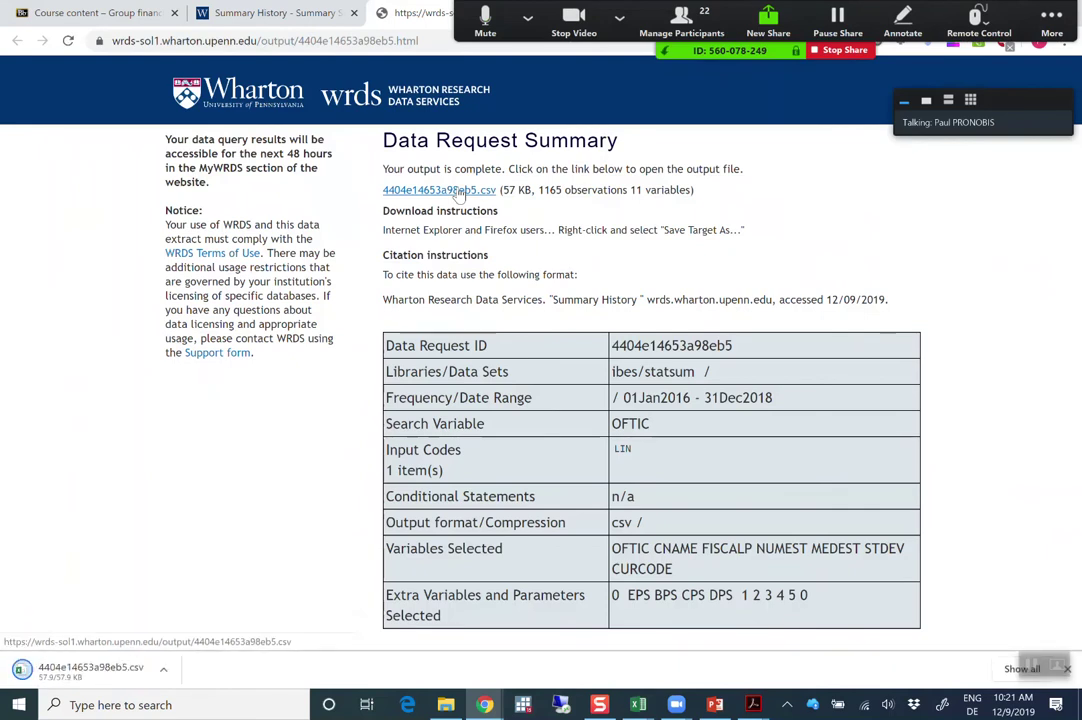
left_click(87, 672)
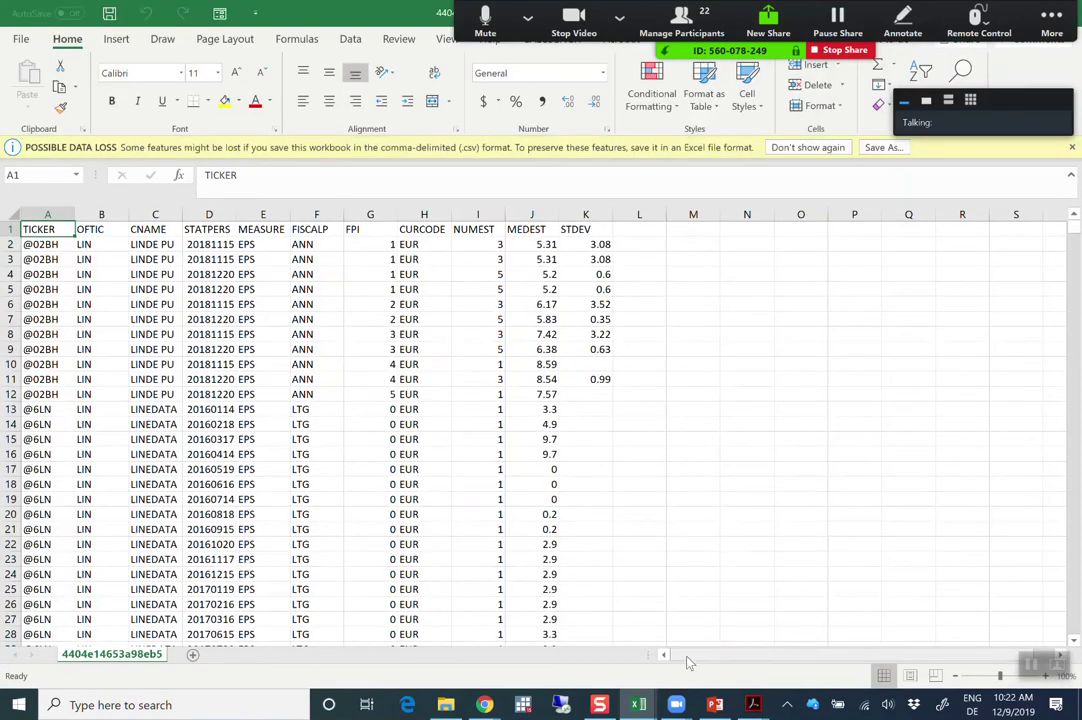
Add filters to the header row of the forecast data, from TICKER to STDEV
left_click(405, 364)
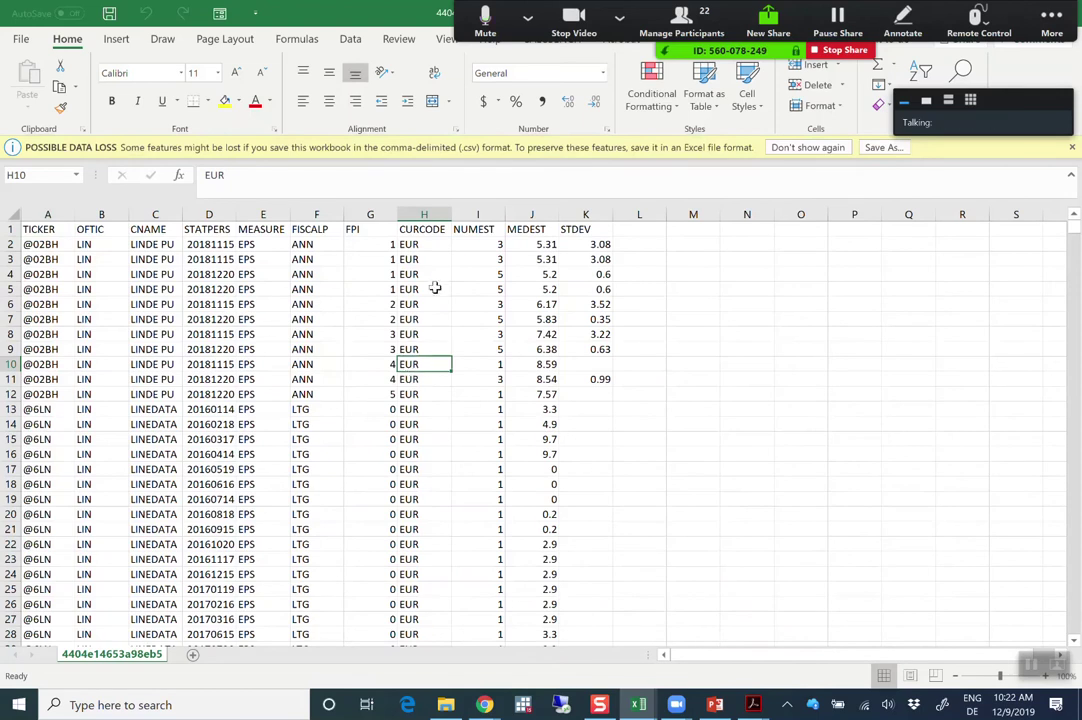
left_click_drag(30, 229, 590, 224)
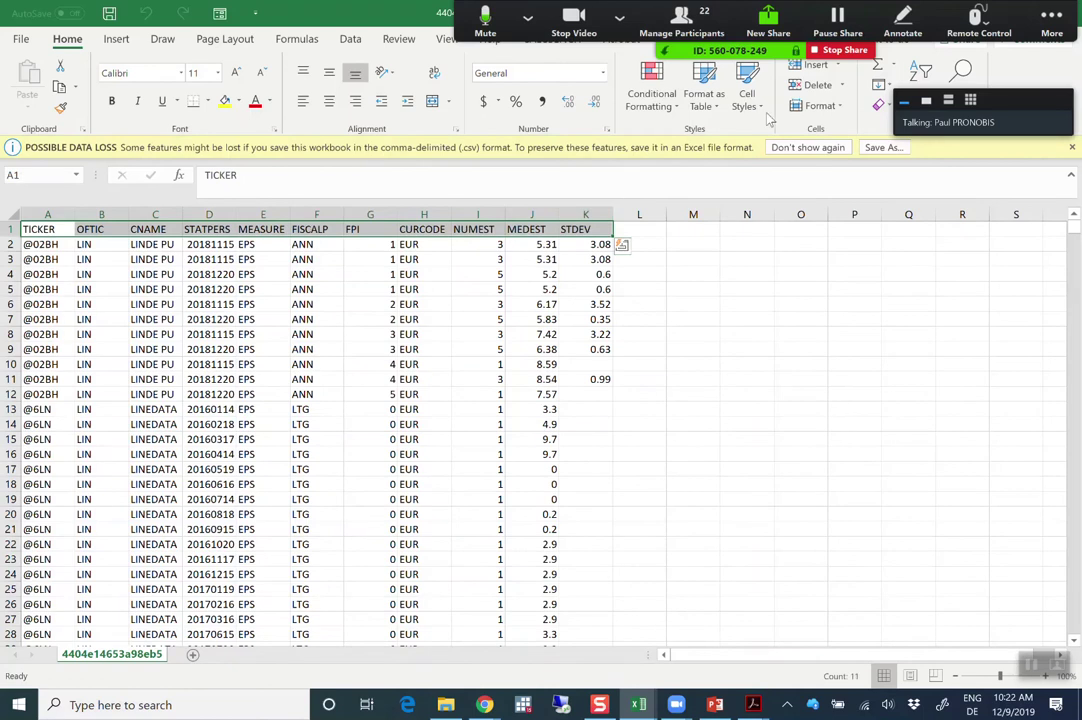
left_click(920, 72)
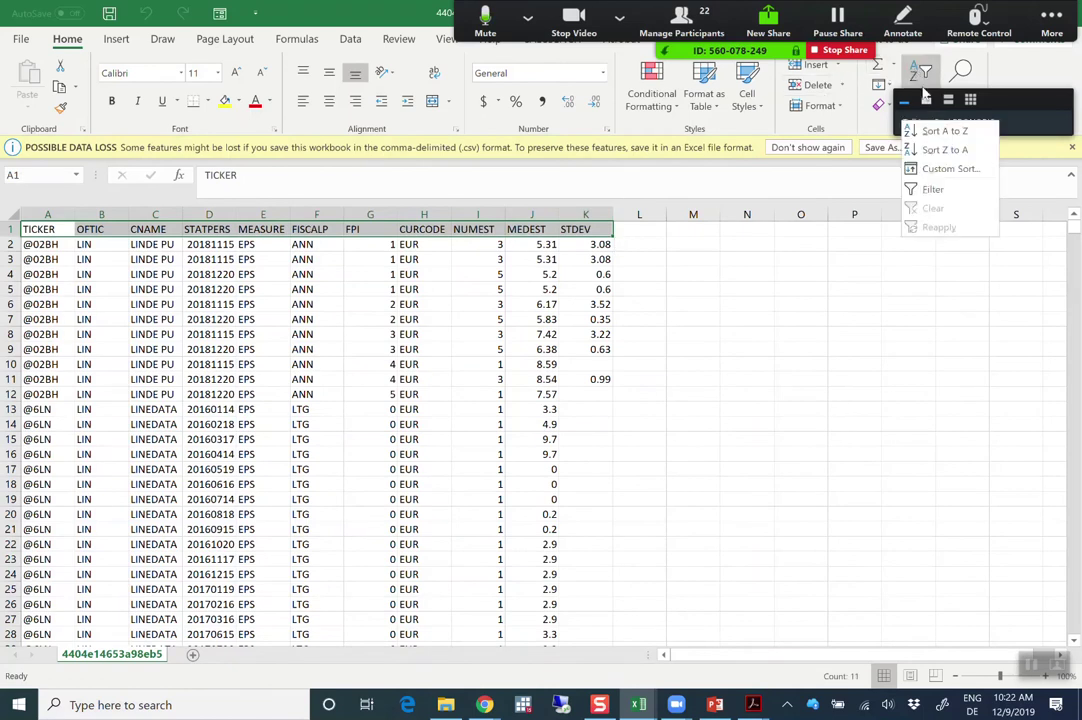
left_click(924, 188)
Filter the CNAME column to LINDE only, excluding LINDE PU and LINEDATA
left_click(150, 319)
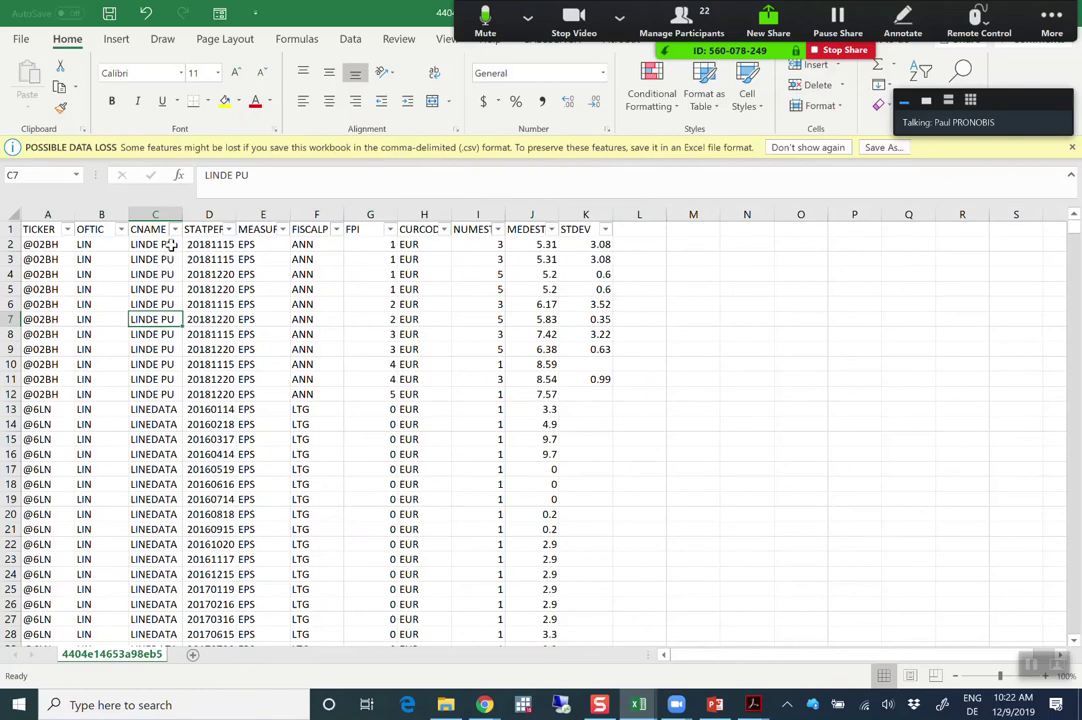
left_click(174, 229)
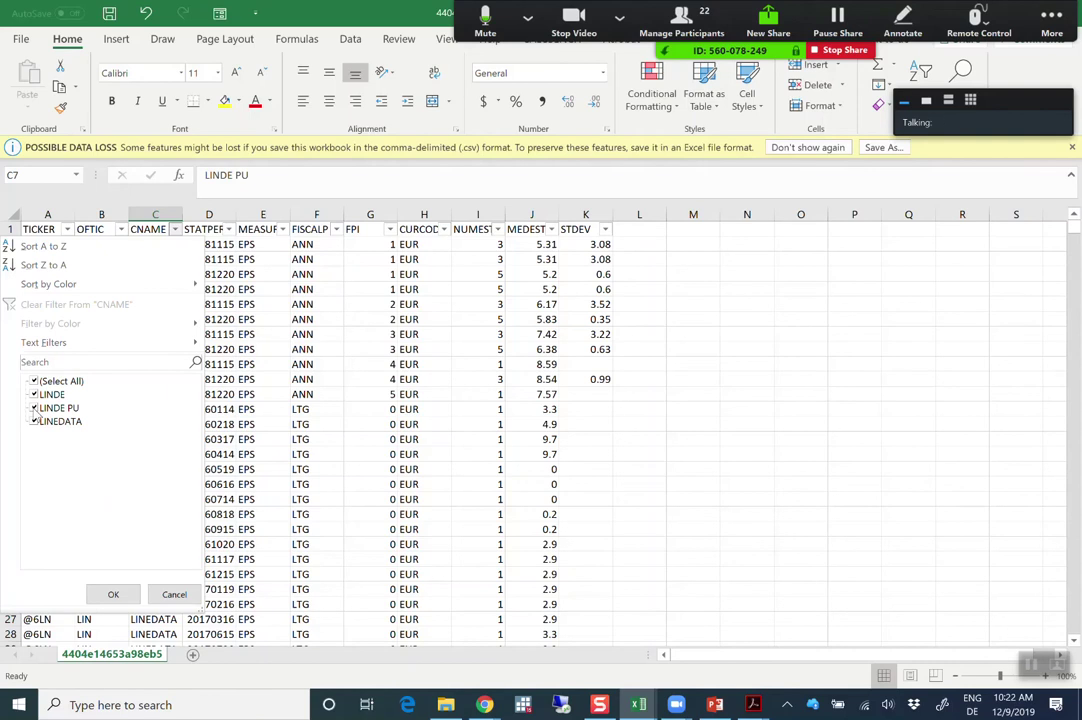
left_click(35, 408)
left_click(35, 421)
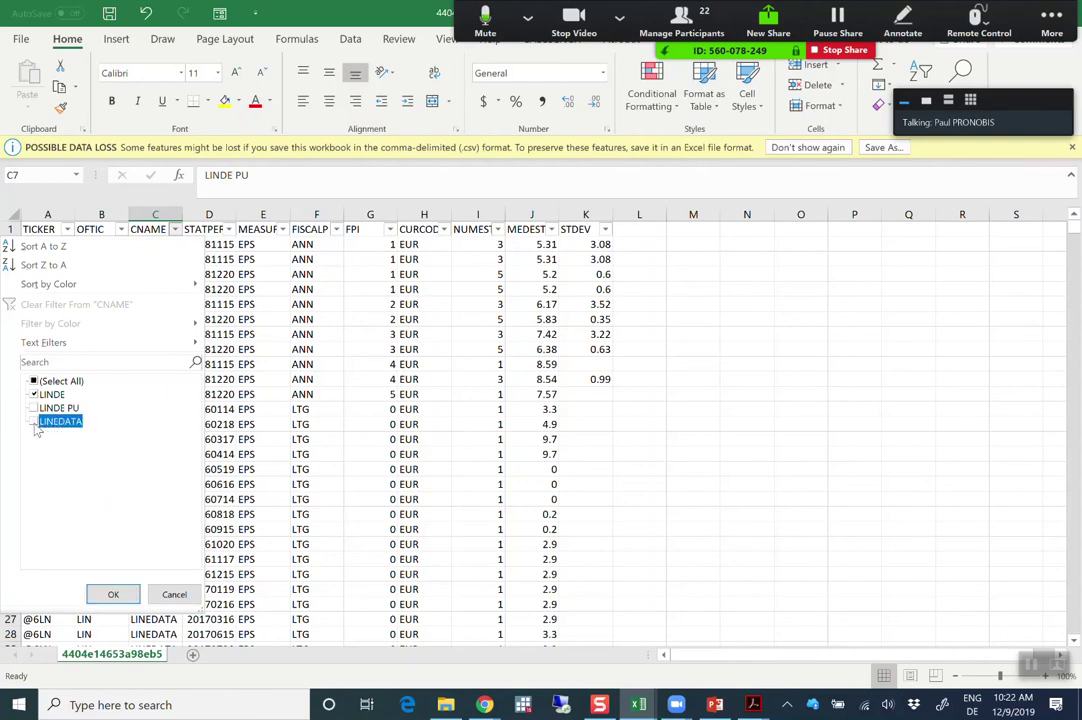
left_click(113, 593)
Examine the STATPERS column of the LINDE records, going through the monthly forecast dates from early to mid 2016
left_click(155, 245)
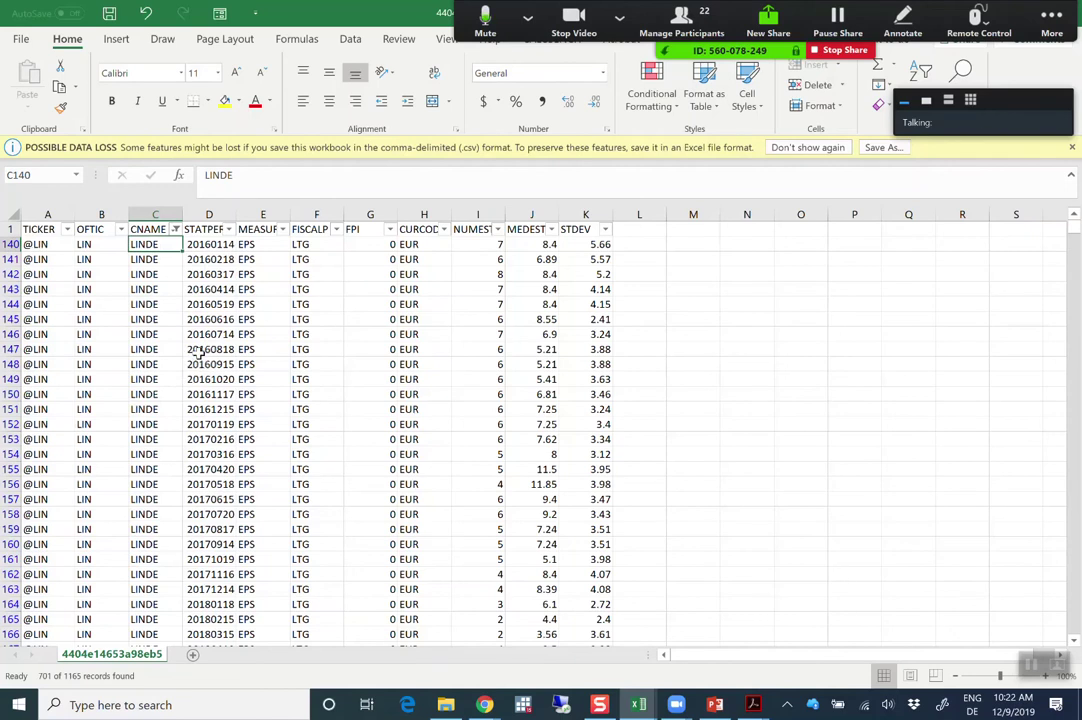
key("Right")
key("ctrl+Down")
key("ctrl+Up")
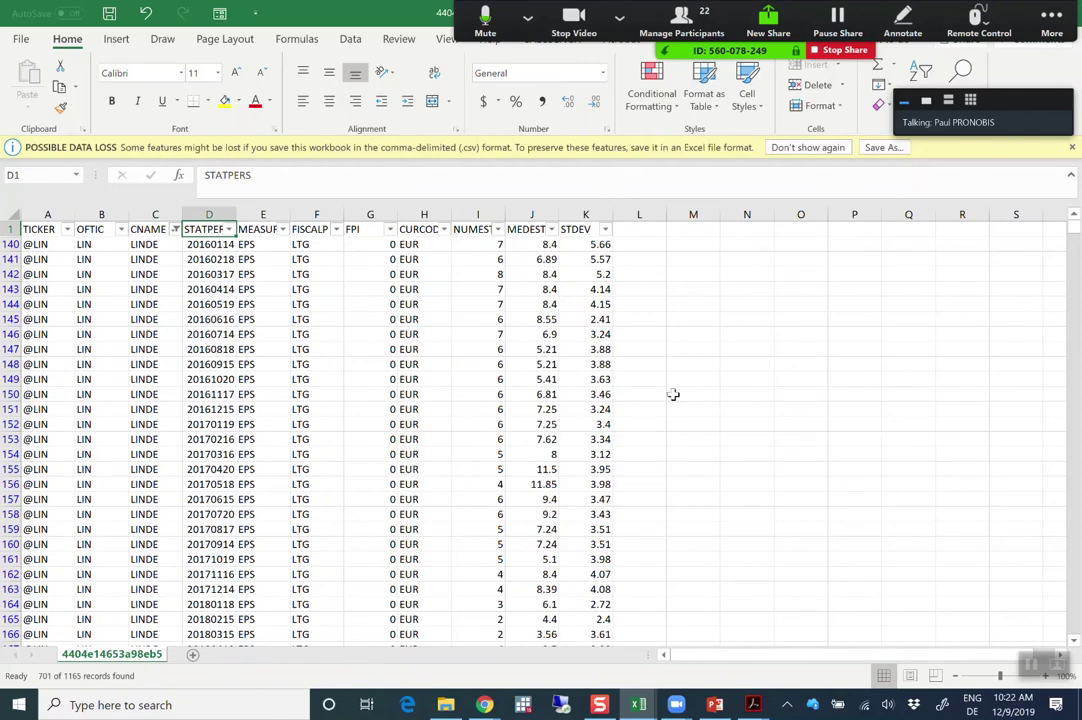
double_click(271, 175)
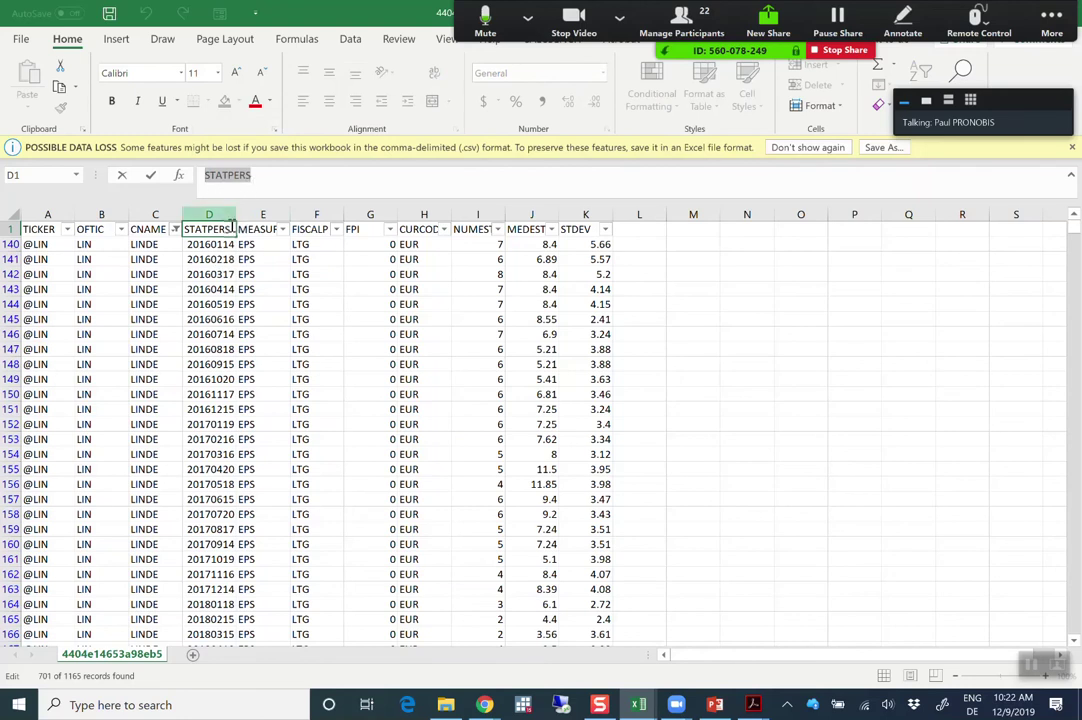
left_click(217, 258)
left_click(217, 273)
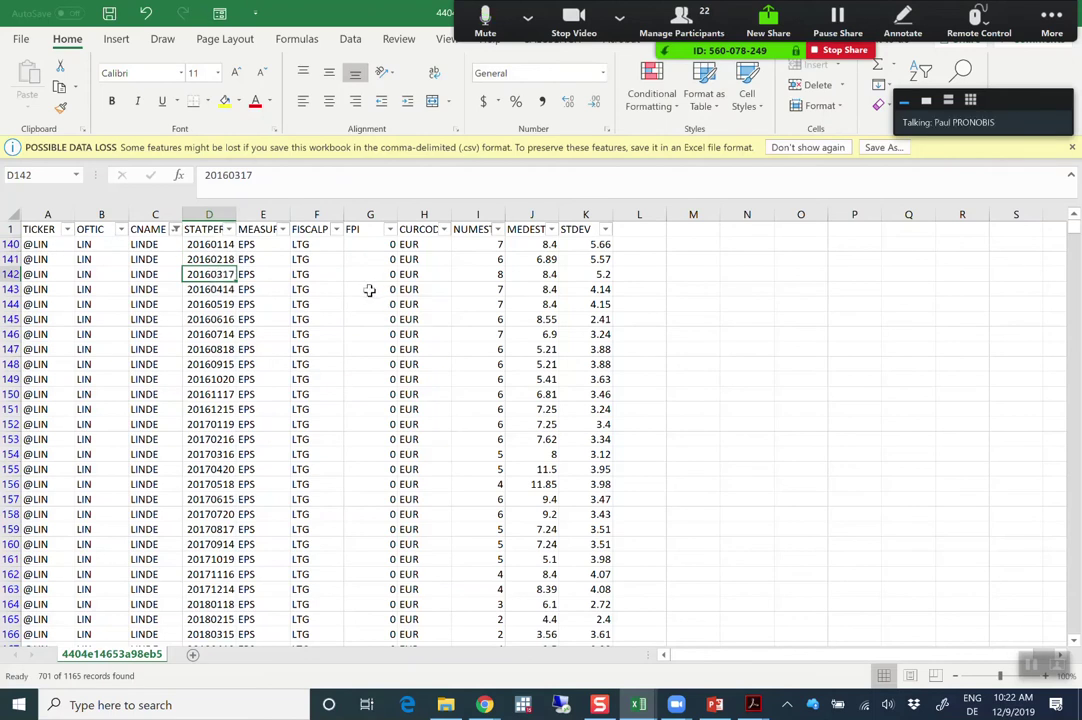
left_click(225, 289)
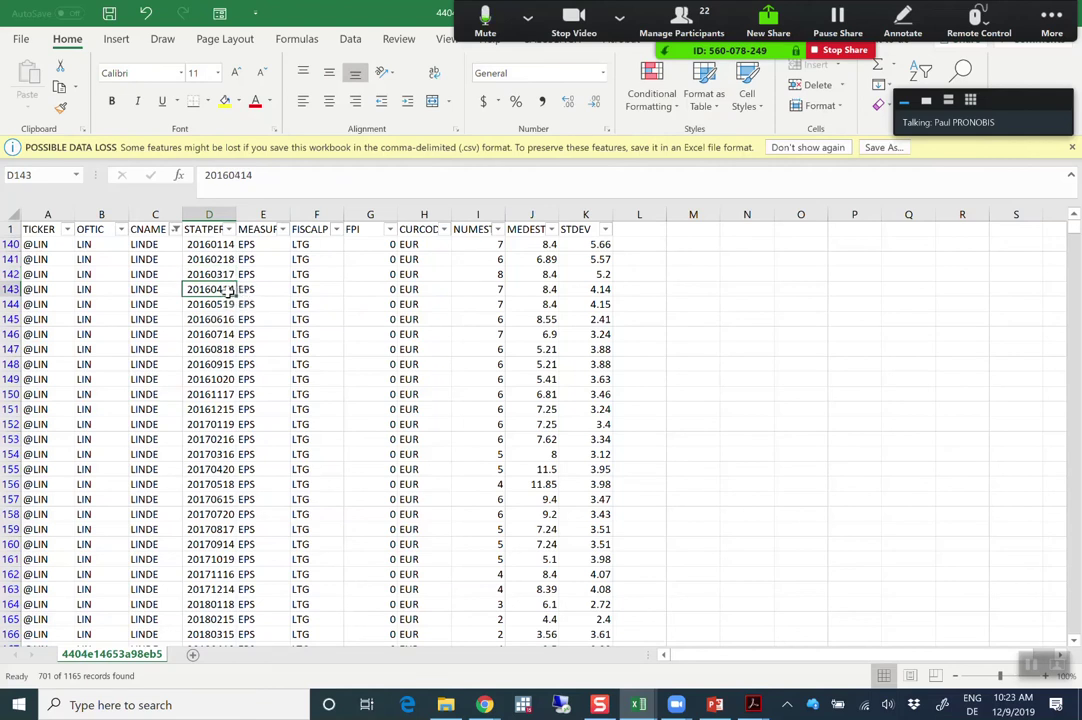
left_click(228, 304)
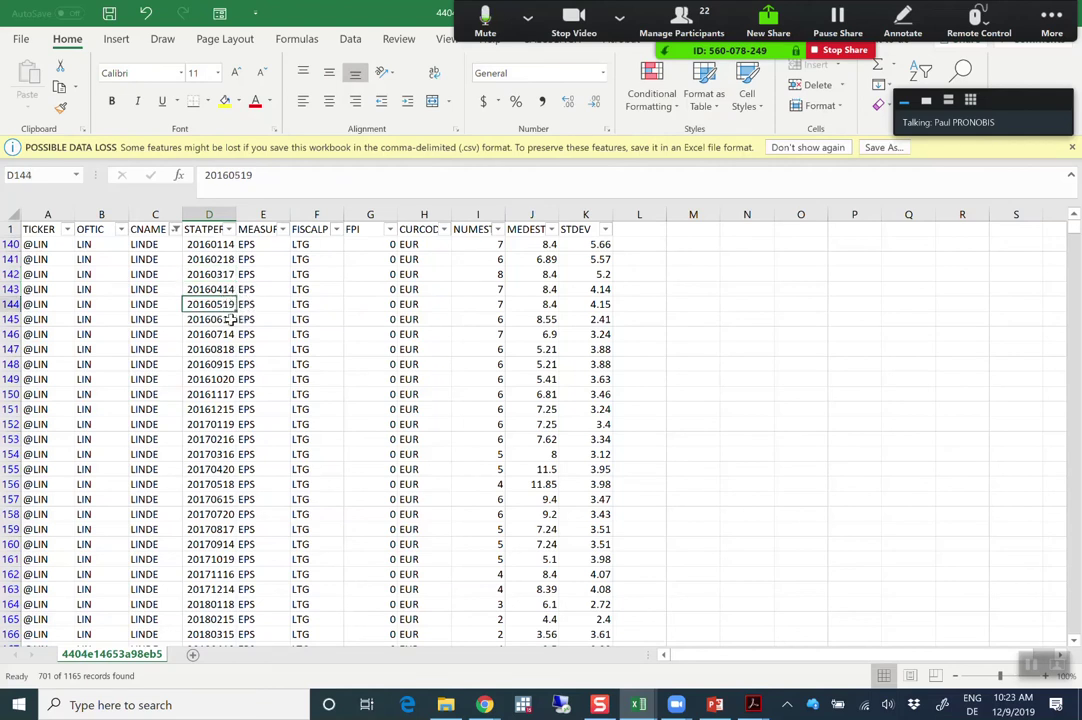
left_click(234, 320)
left_click(240, 334)
left_click(232, 349)
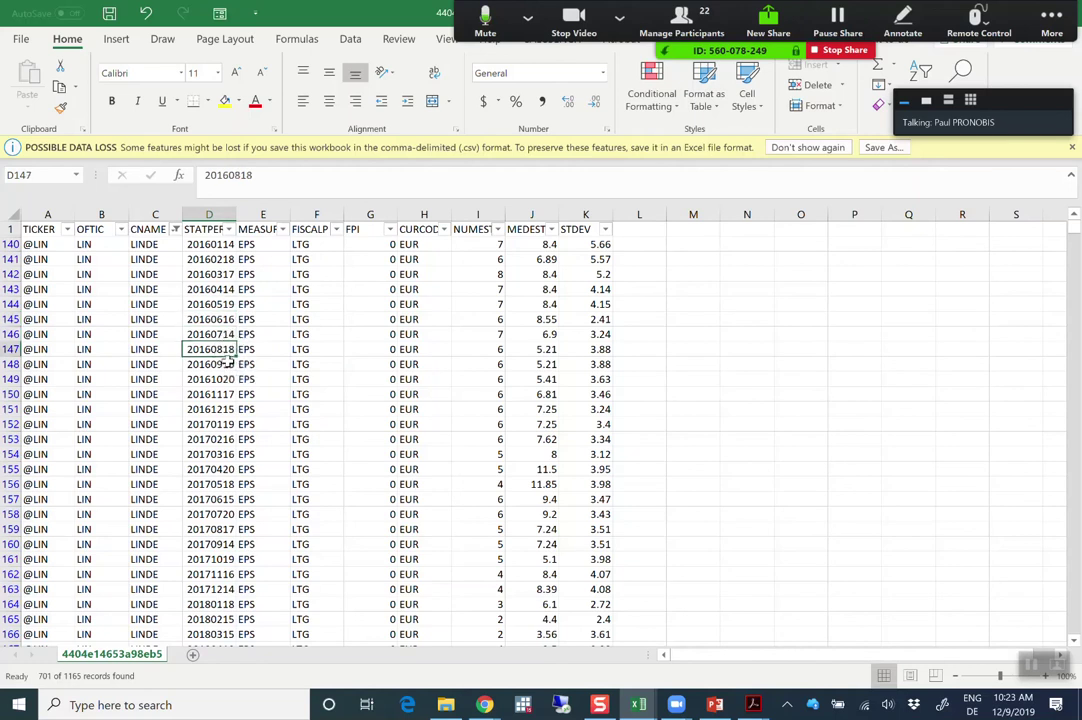
left_click(232, 336)
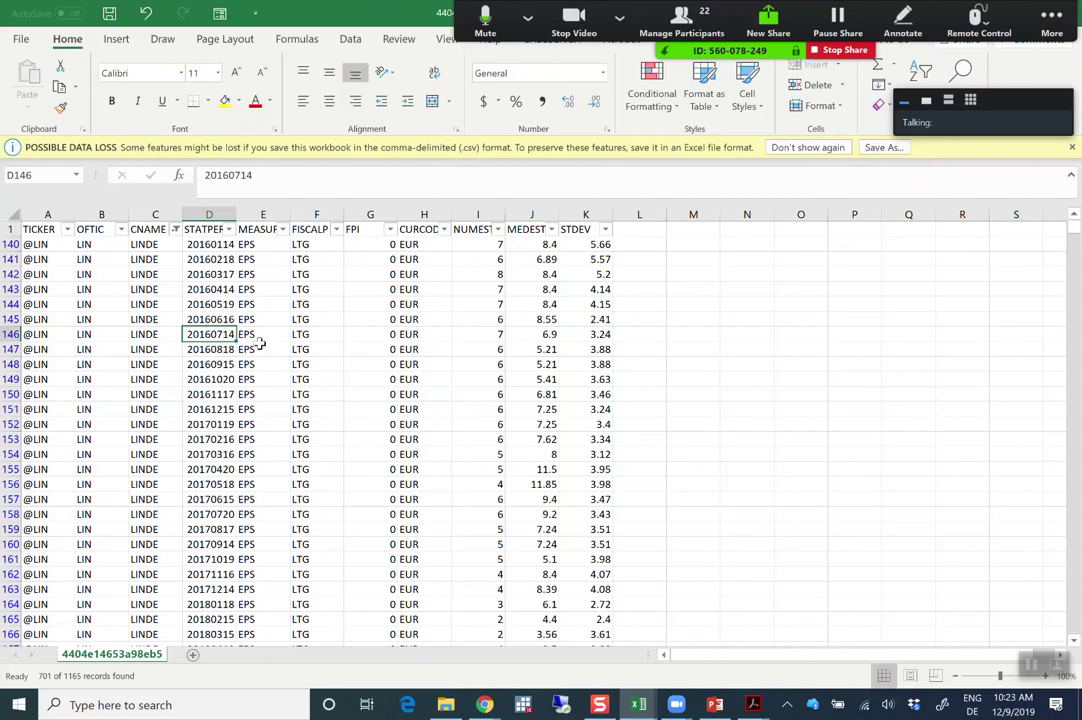
Filter the MEASURE column to EPS only, excluding BPS, CPS and DPS
left_click(256, 338)
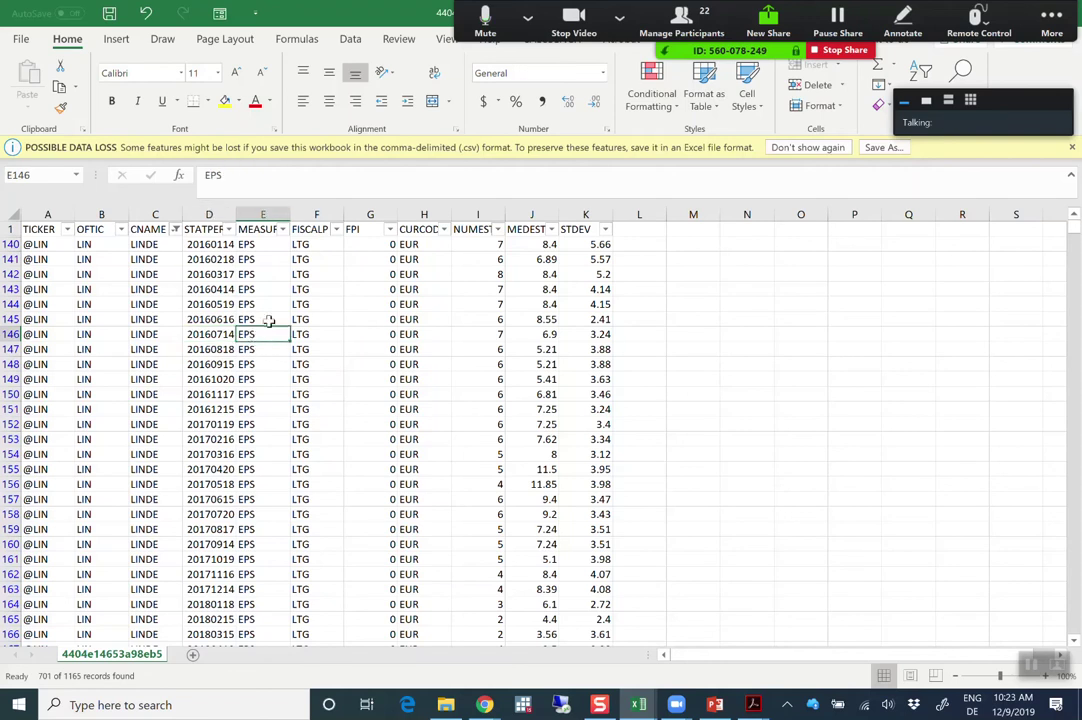
left_click(283, 229)
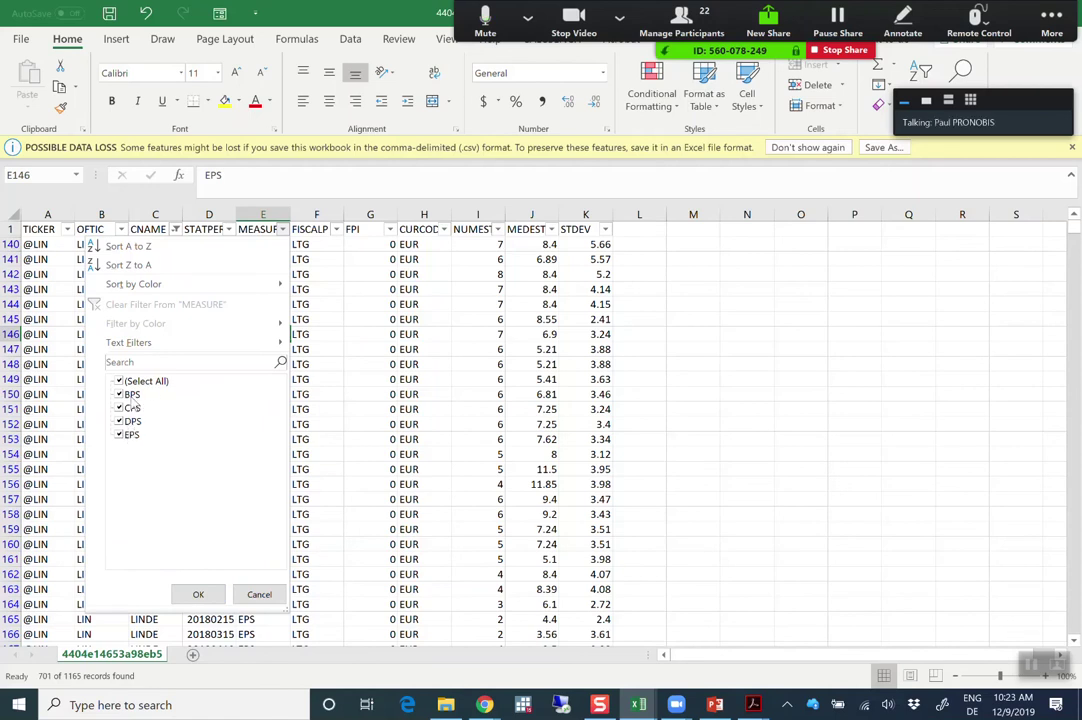
left_click(119, 395)
left_click(120, 408)
left_click(120, 421)
left_click(200, 594)
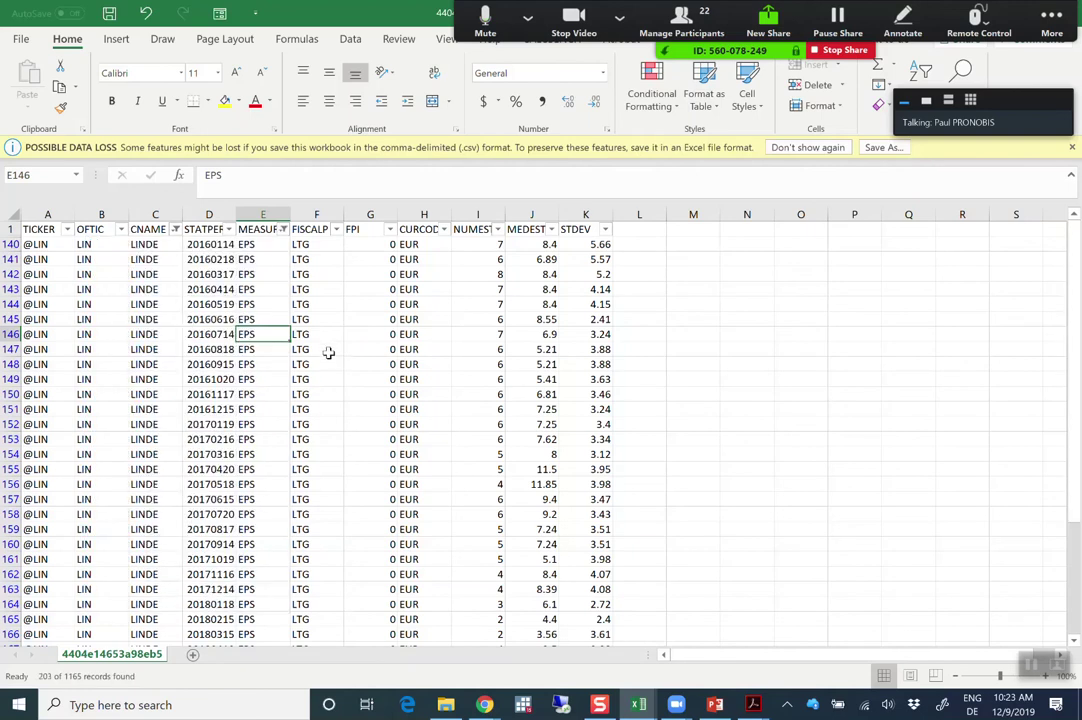
Filter the FISCALP column to annual (ANN) forecasts only, excluding LTG
left_click(315, 320)
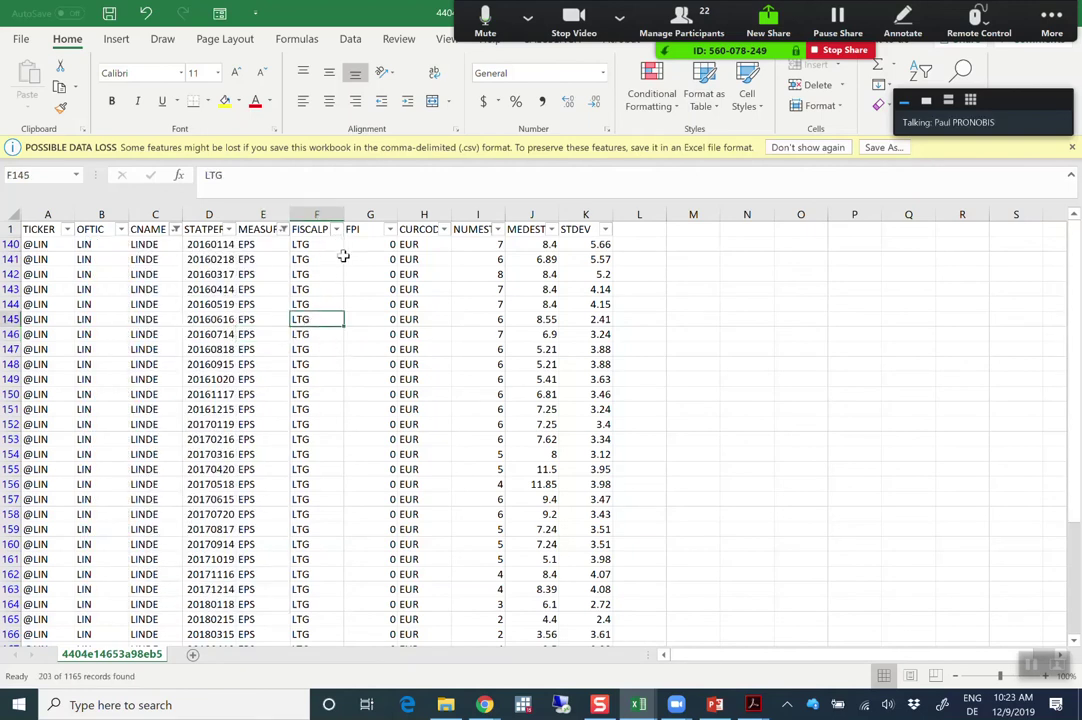
left_click(337, 229)
left_click(174, 408)
left_click(252, 594)
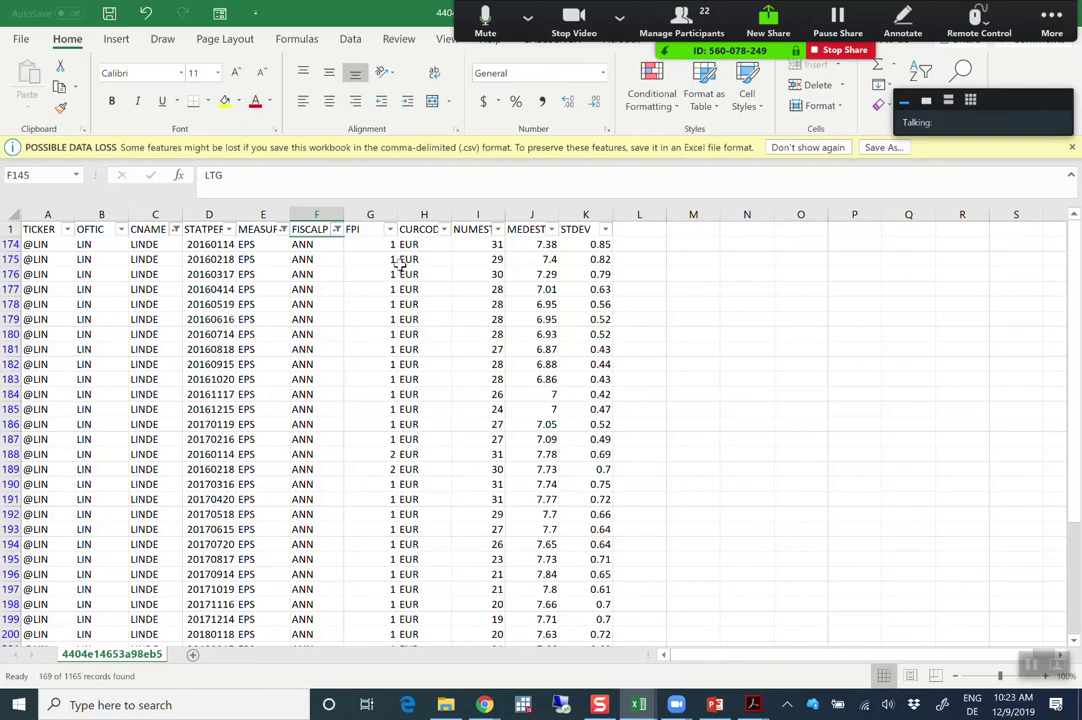
Examine the statistical period and fiscal period type of the annual EPS forecast dated 20160519
left_click(210, 304)
left_click(324, 304)
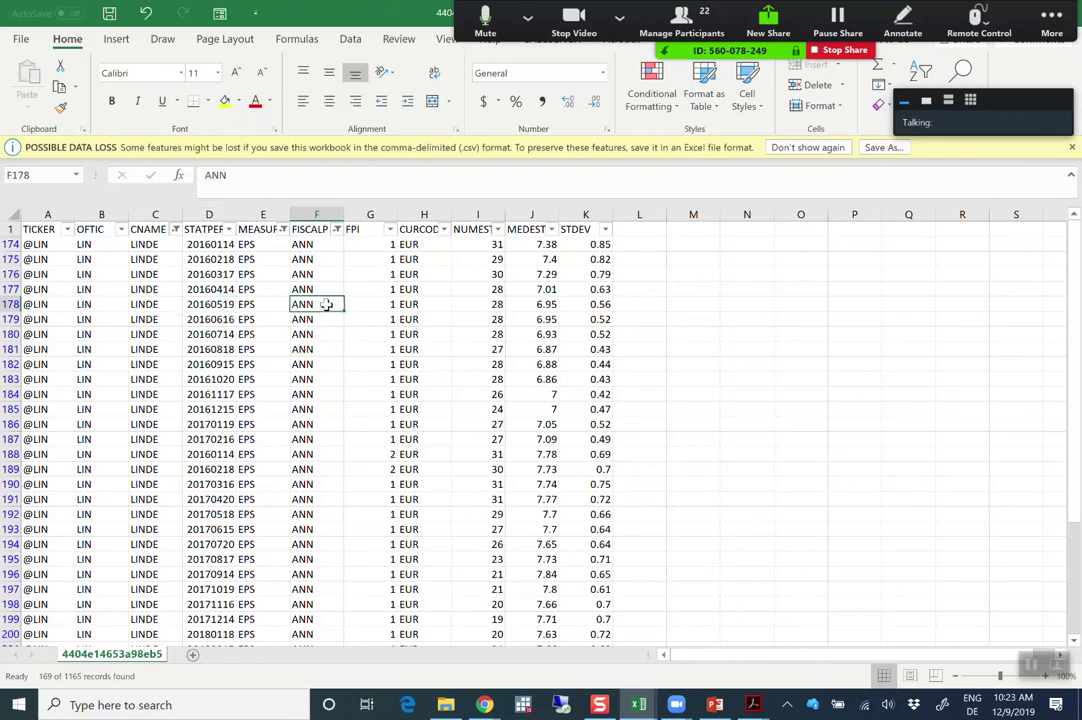
left_click(212, 304)
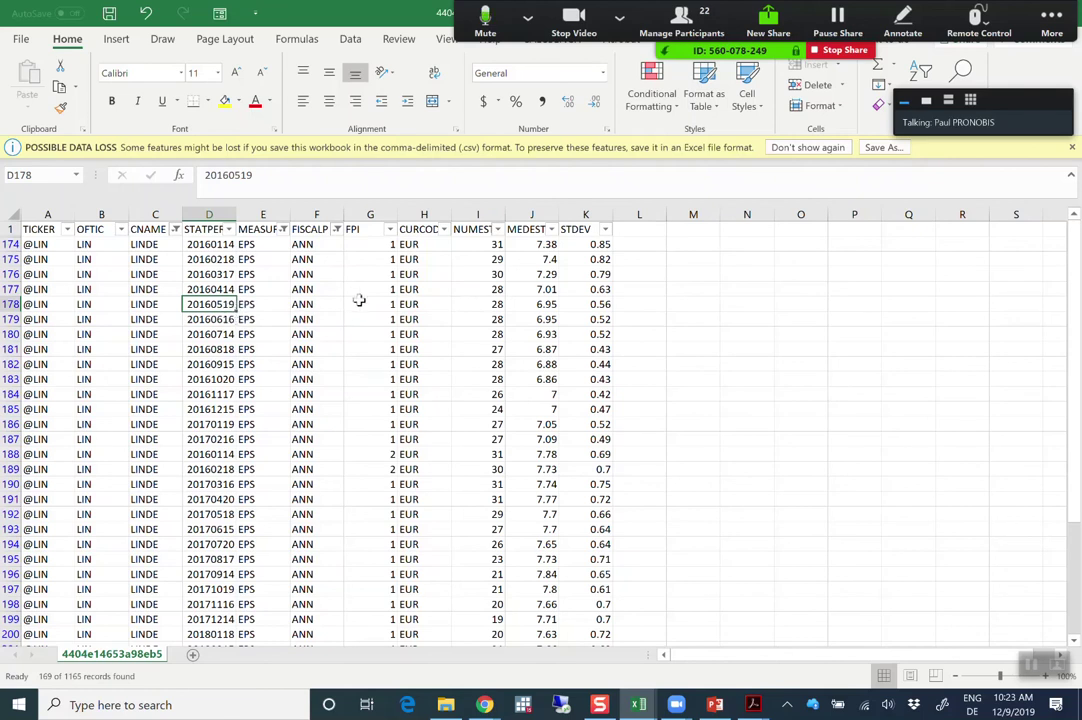
Filter the FPI column to forecast periods 1 and 2, excluding 3, 4 and 5
left_click(362, 304)
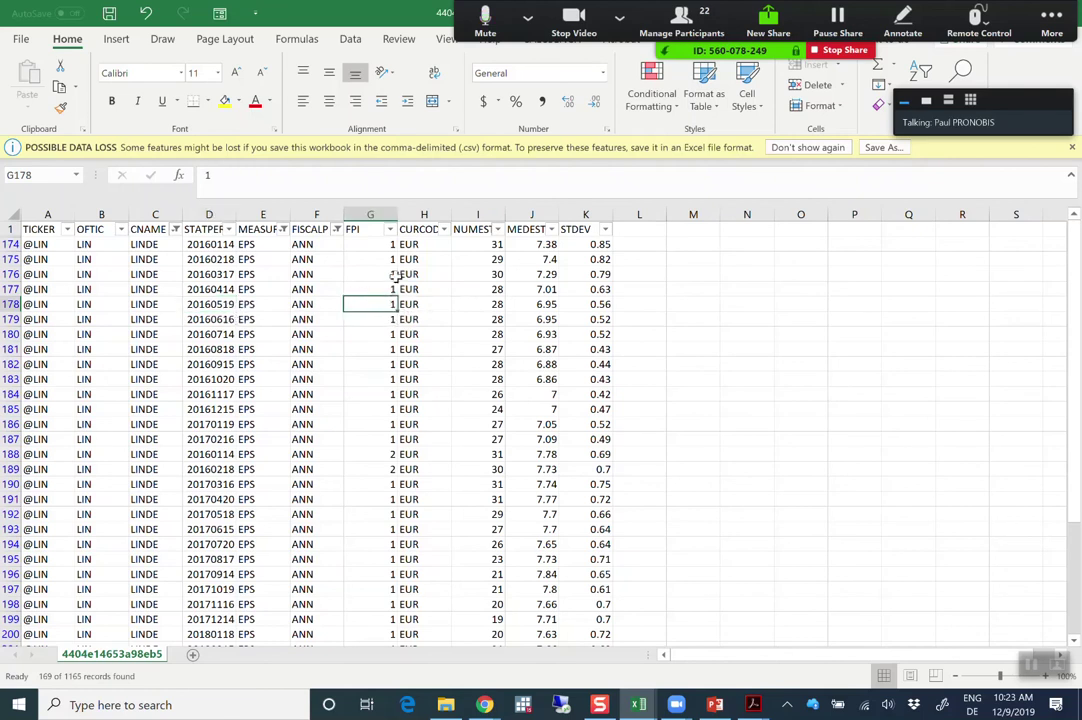
left_click(390, 230)
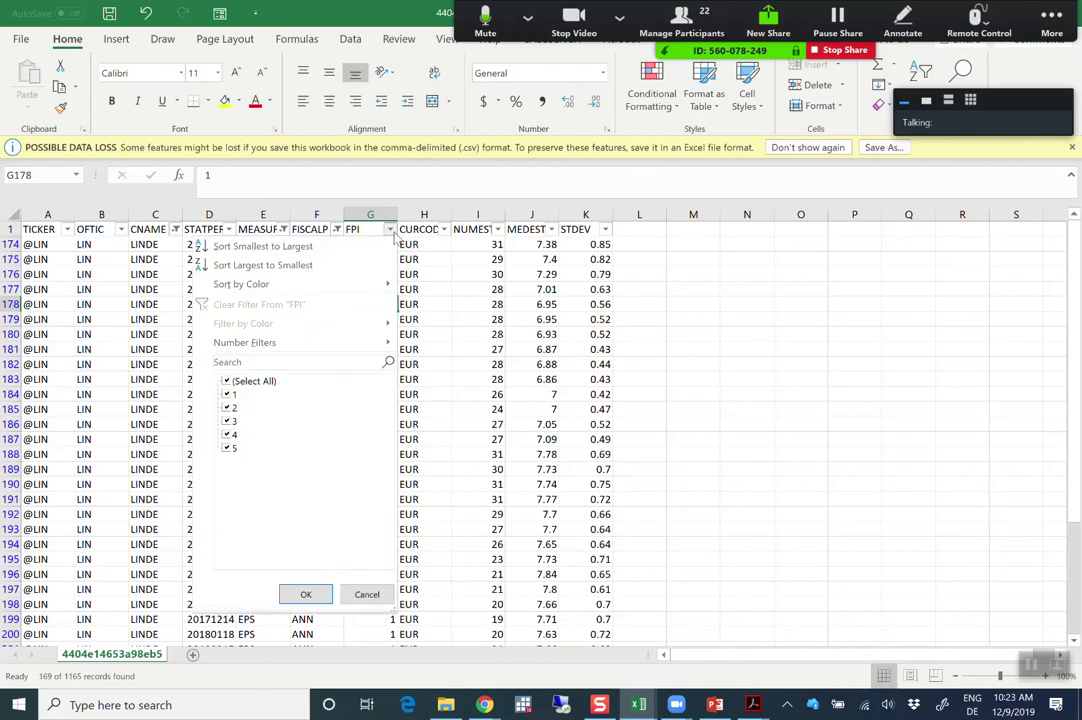
left_click(390, 230)
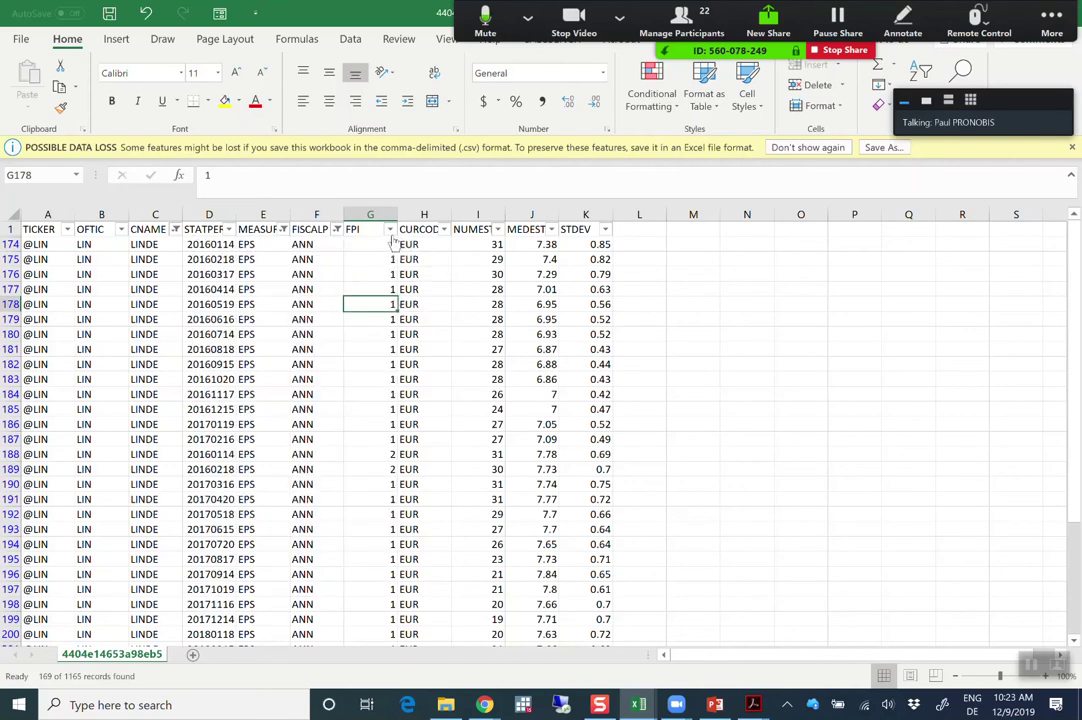
left_click(391, 230)
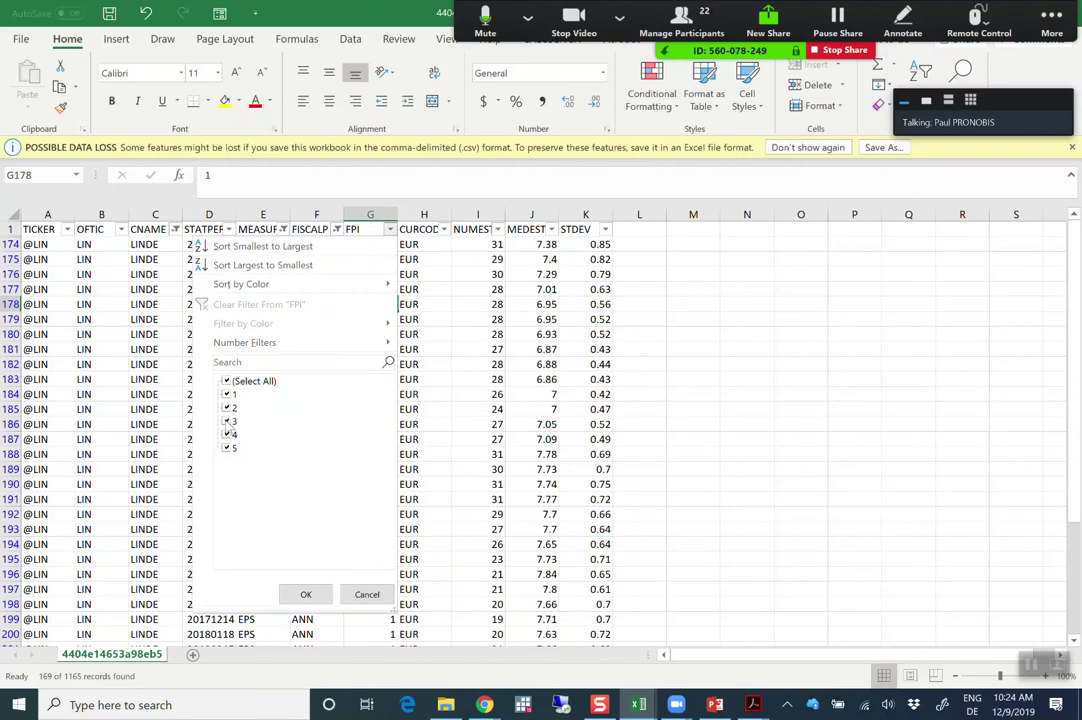
left_click(228, 423)
left_click(229, 436)
left_click(231, 448)
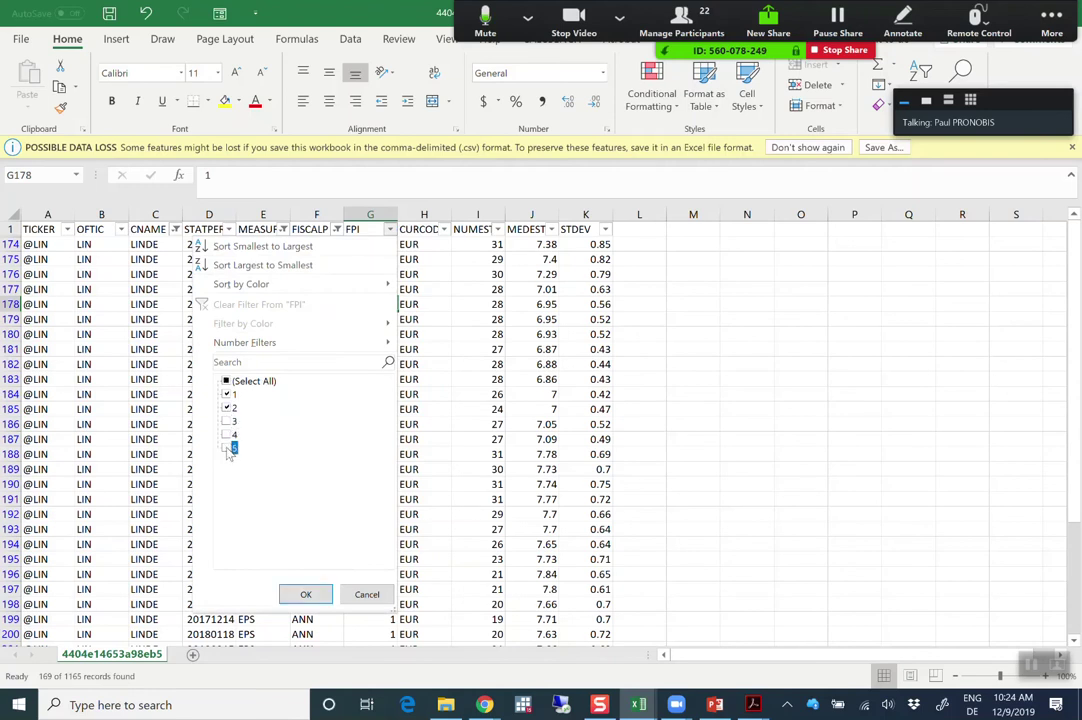
left_click(301, 594)
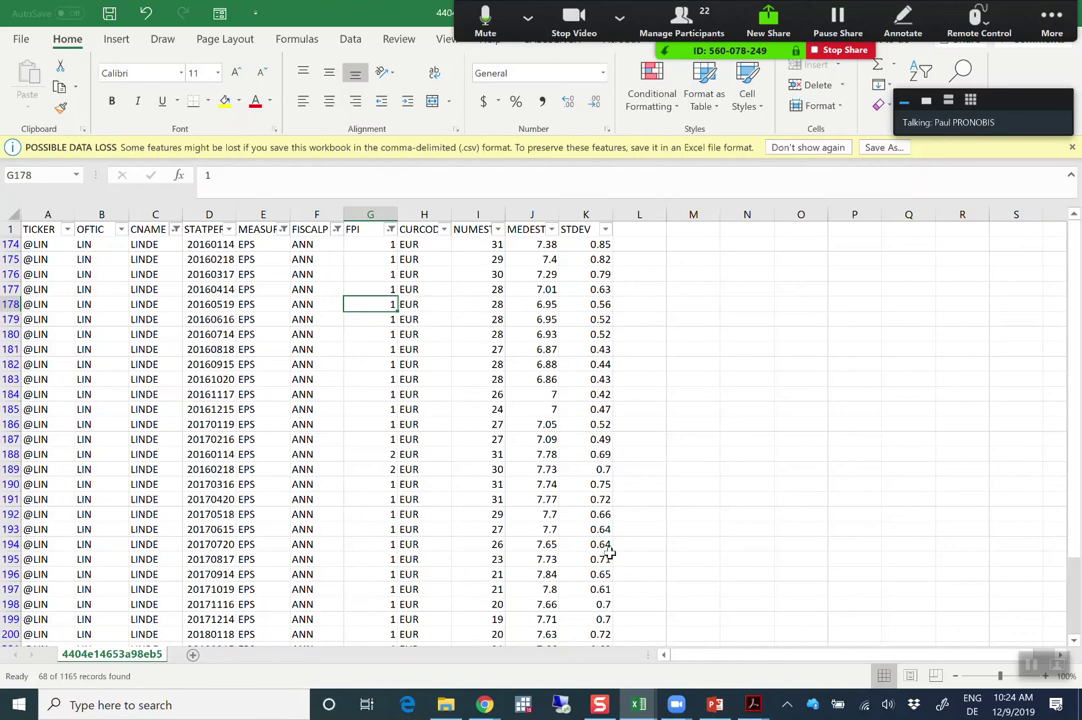
Switch to the 15839c494801d90f workbook and look through its column headers from FISCALP to the last column
mouse_move(638, 705)
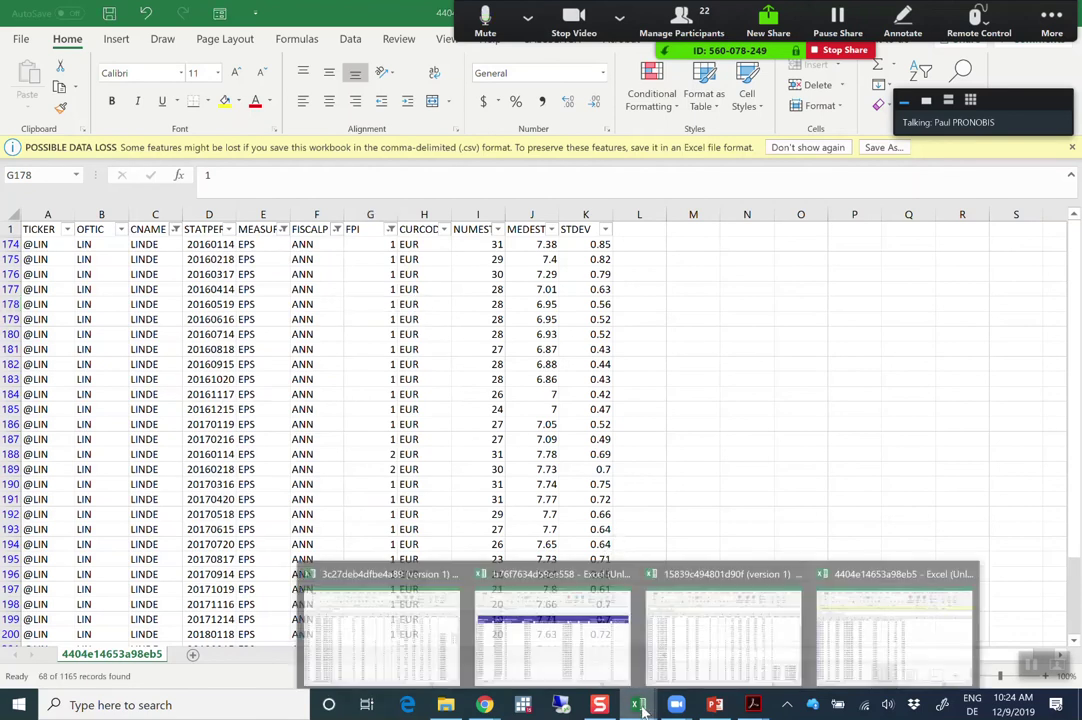
left_click(611, 540)
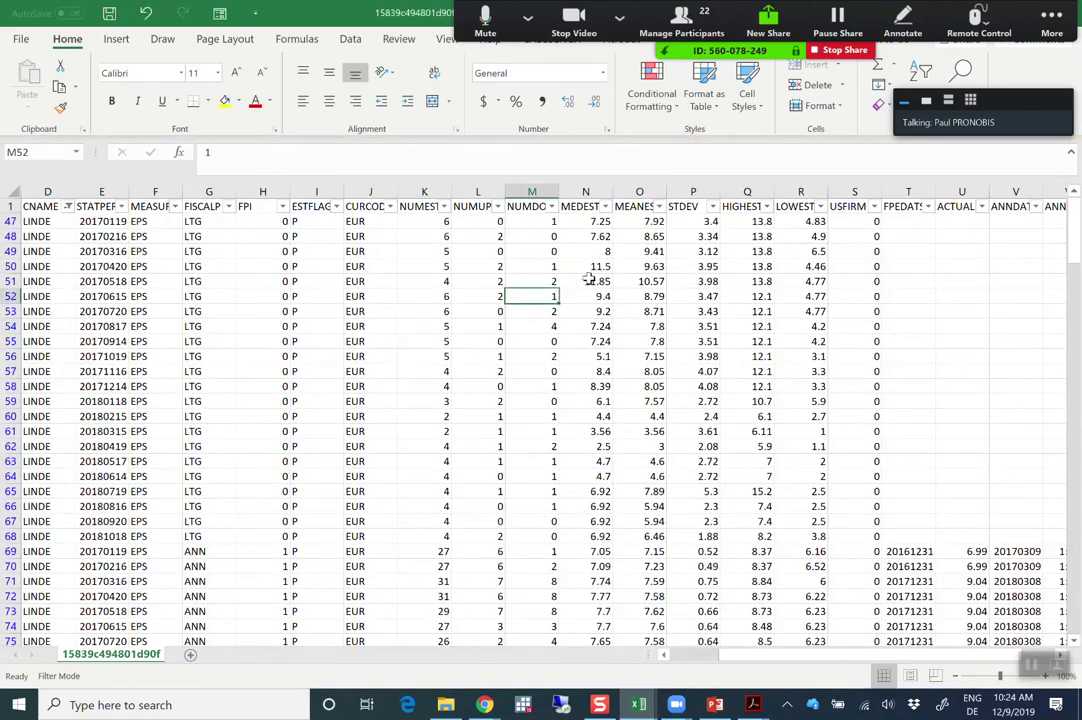
left_click(214, 209)
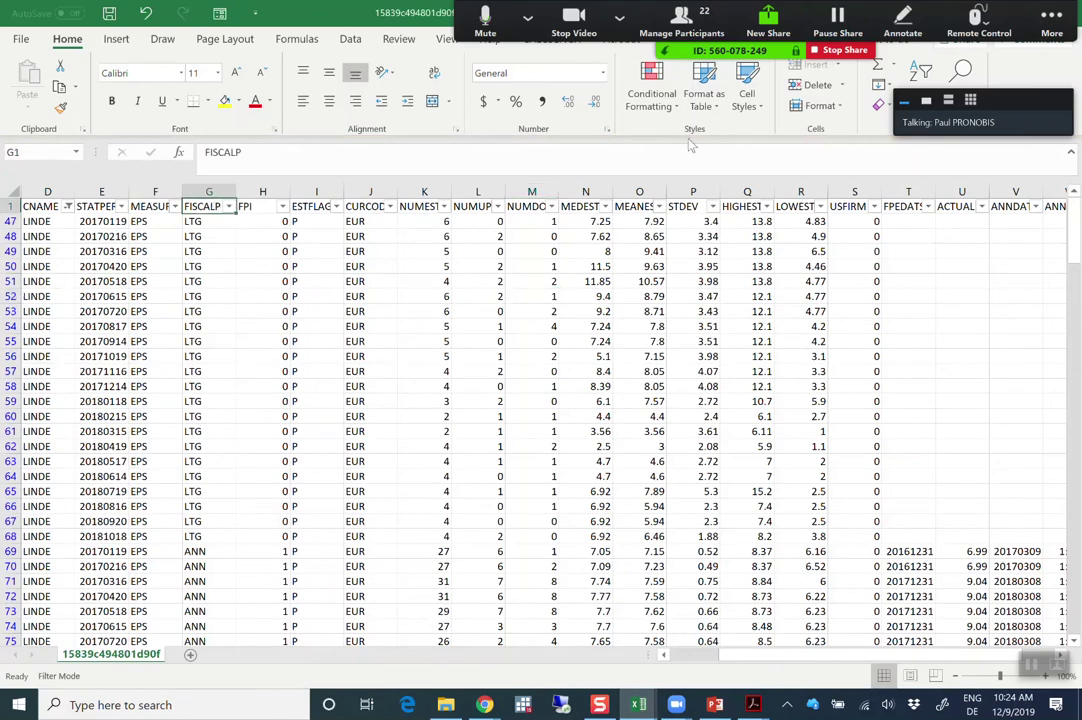
key("Right")
key("Right")
key("Right")
key("Right")
key("Right")
key("Right")
key("Right")
key("Right")
key("Right")
key("Right")
key("Right")
key("Right")
key("Right")
key("Right")
key("Right")
key("Right")
key("Right")
key("Right")
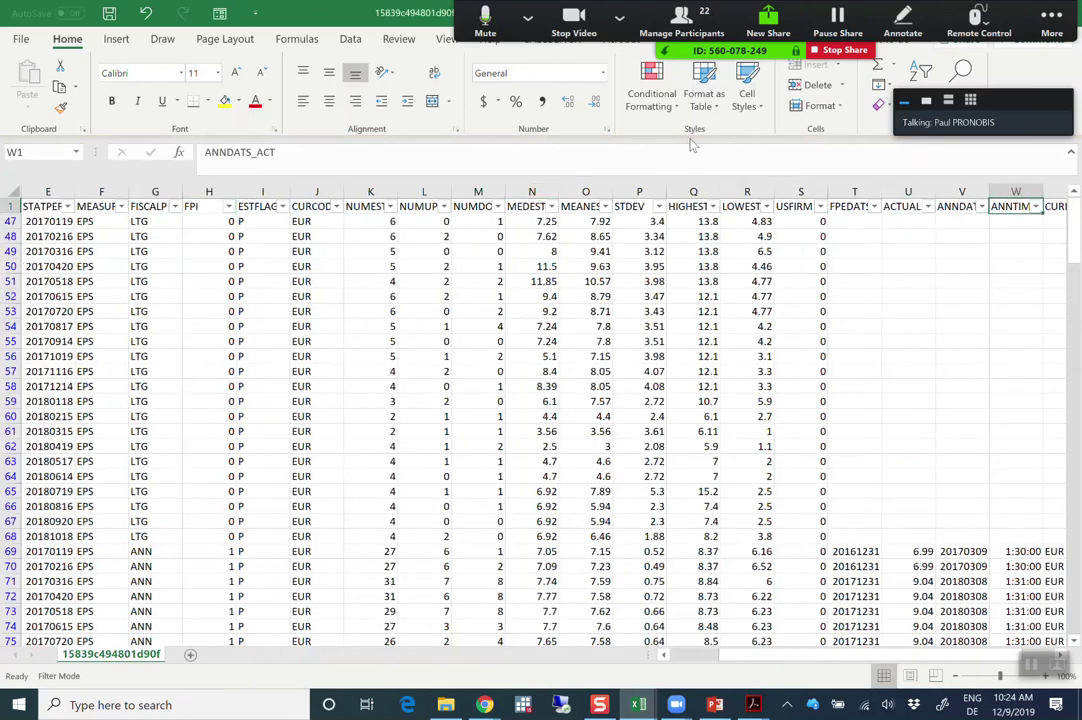
key("Right")
key("Right")
Examine the FPEDATS column and its period end dates for the annual LINDE forecasts
key("Left")
key("Left")
key("Left")
key("Left")
key("Left")
key("Left")
key("Left")
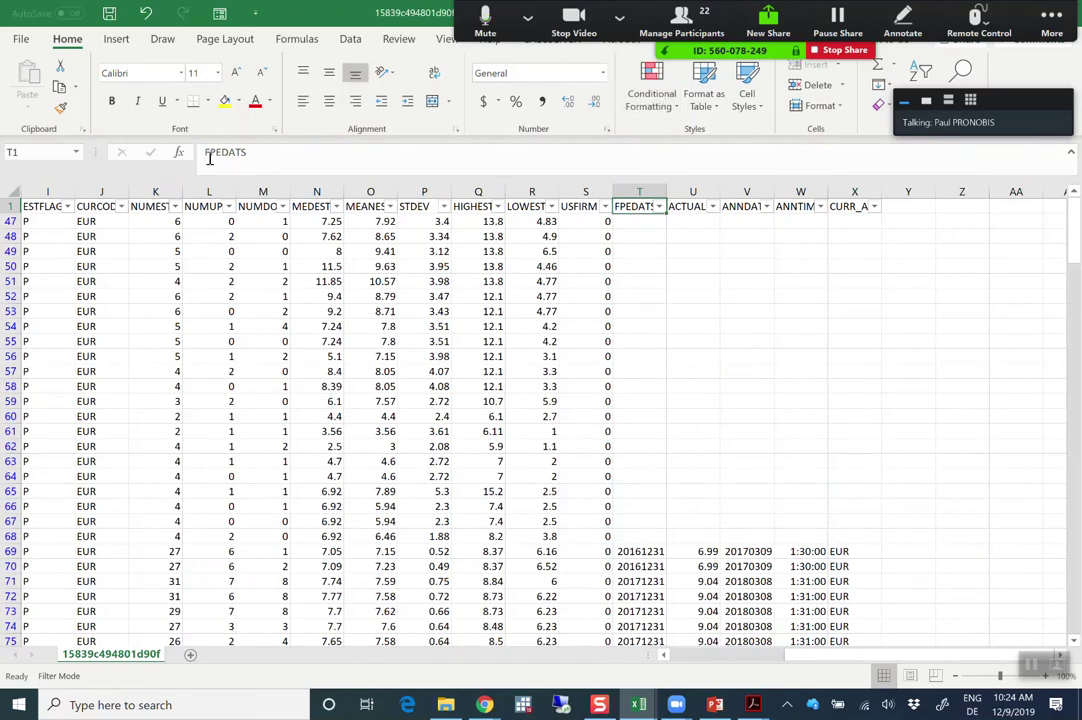
left_click(244, 156)
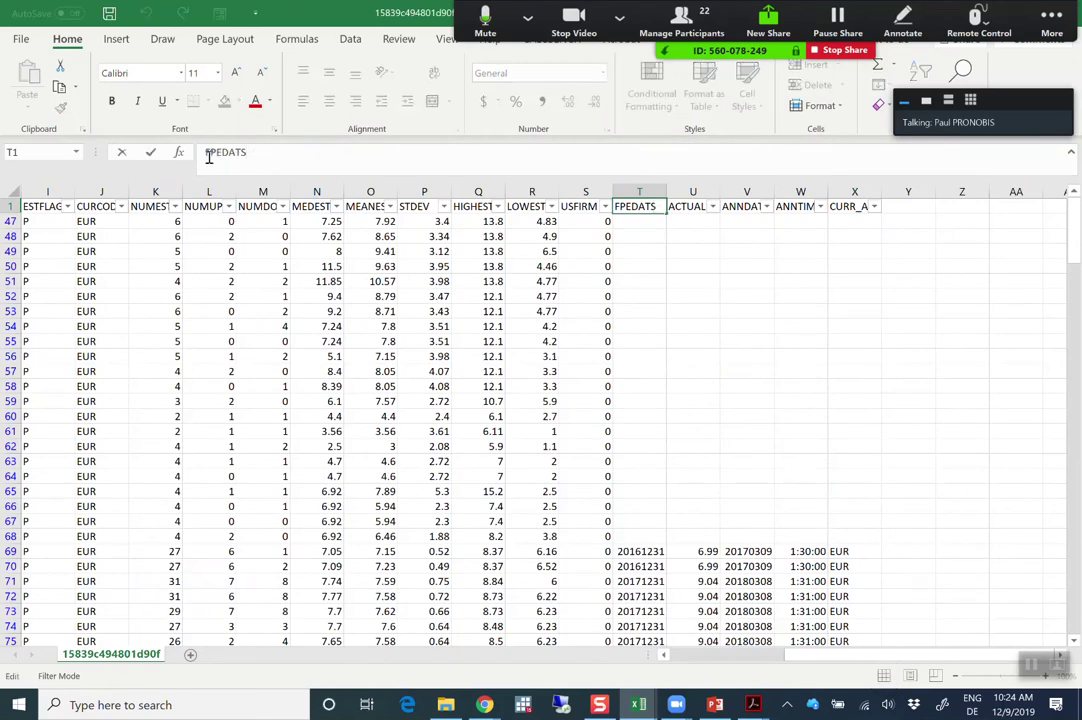
scroll(648, 318, "down", 11)
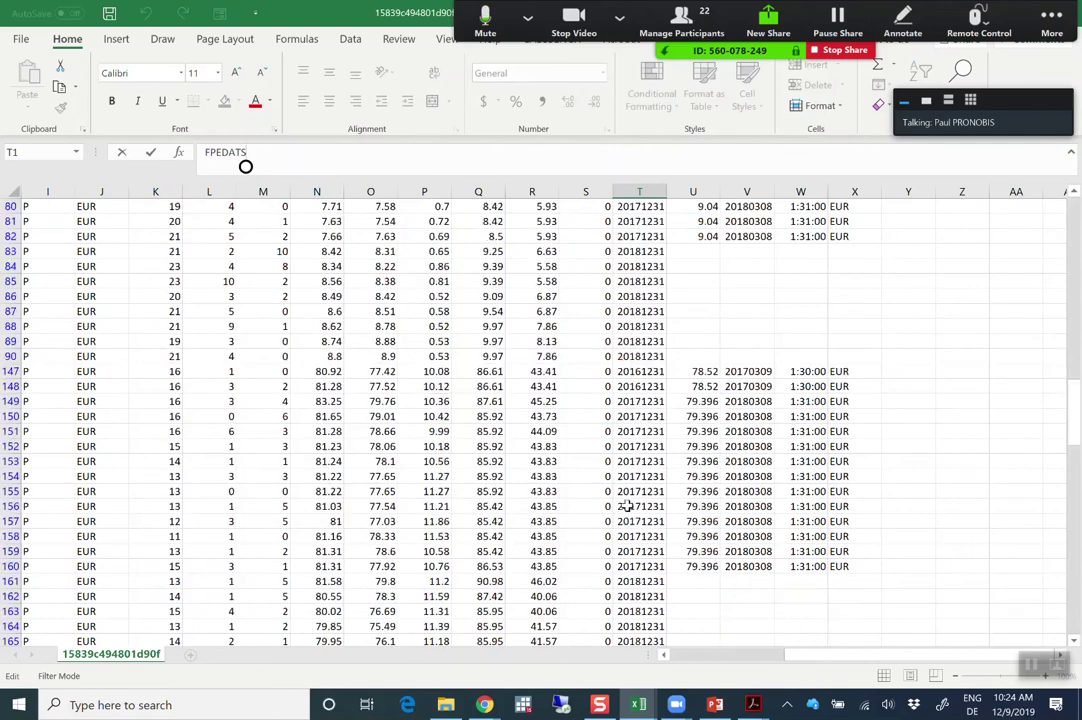
scroll(648, 318, "up", 4)
left_click(640, 311)
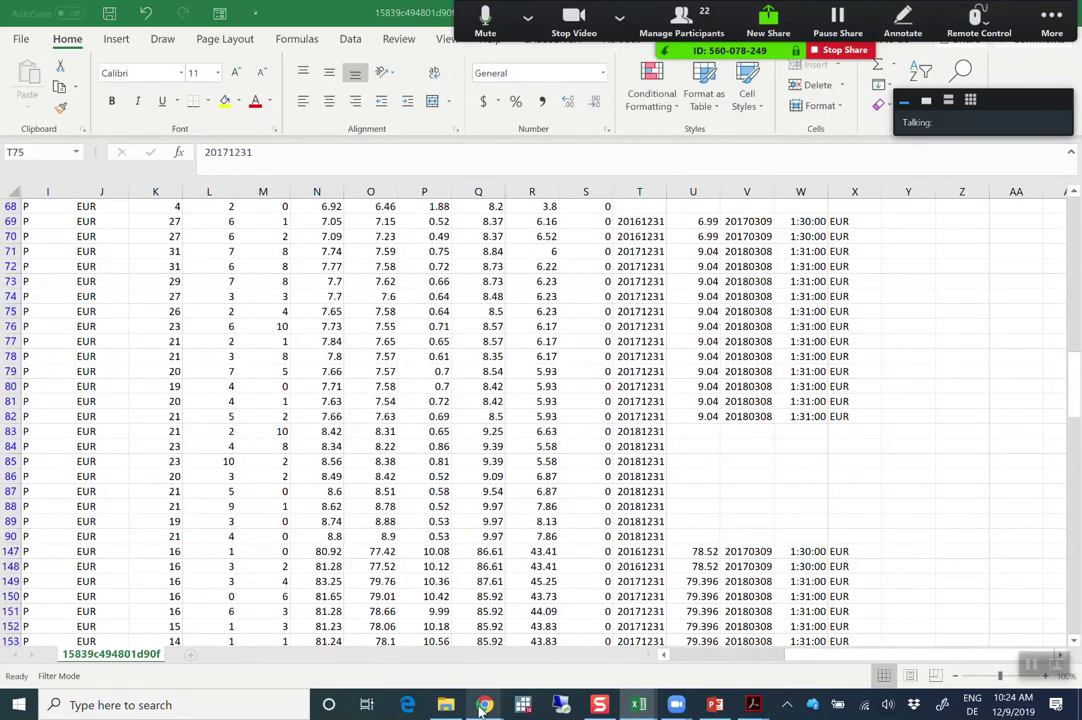
Switch to the WRDS Summary History query in Chrome, add Forecast Period End Date to the output variables, and submit the query
mouse_move(483, 708)
left_click(655, 620)
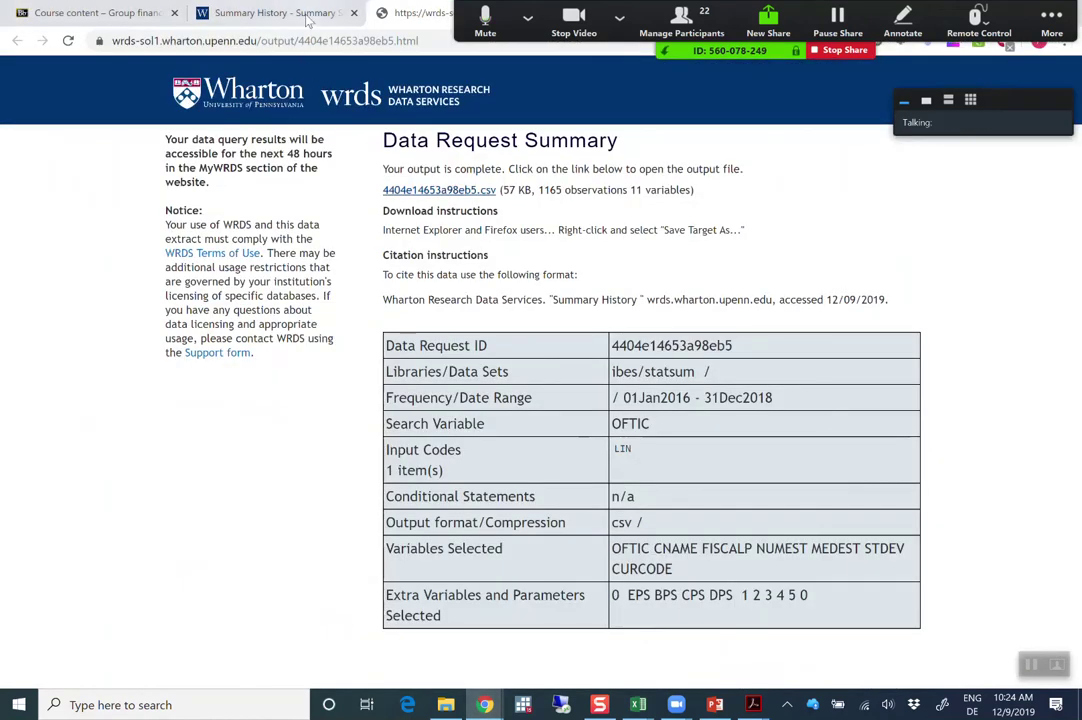
left_click(272, 13)
scroll(580, 330, "up", 8)
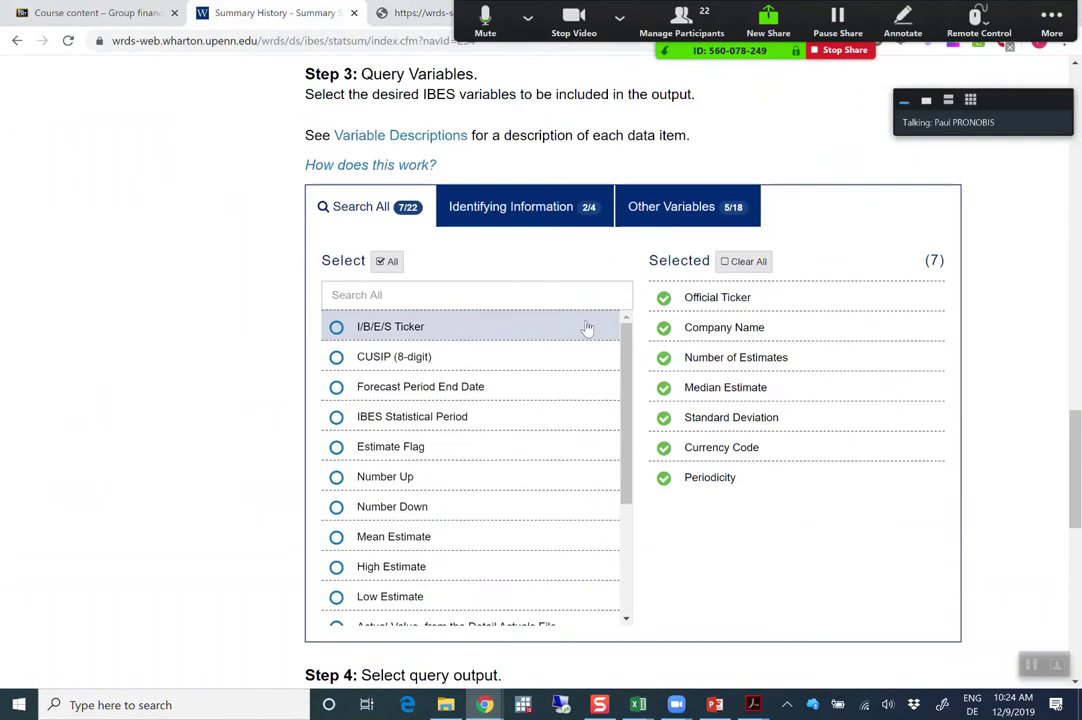
left_click_drag(630, 382, 627, 515)
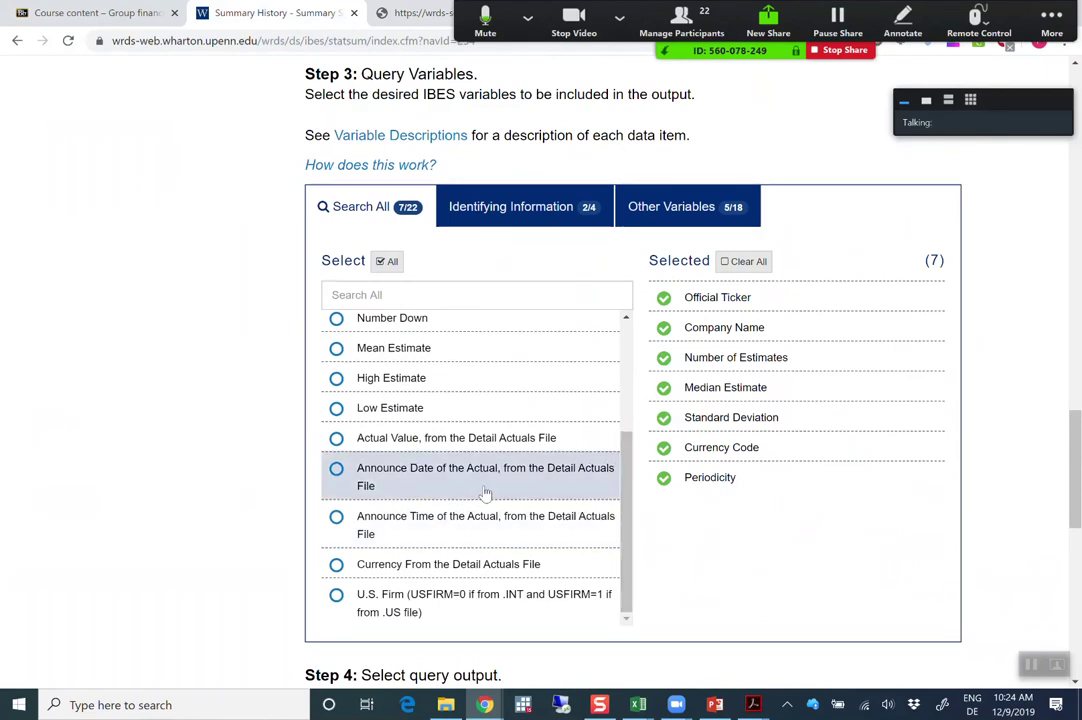
scroll(481, 478, "up", 3)
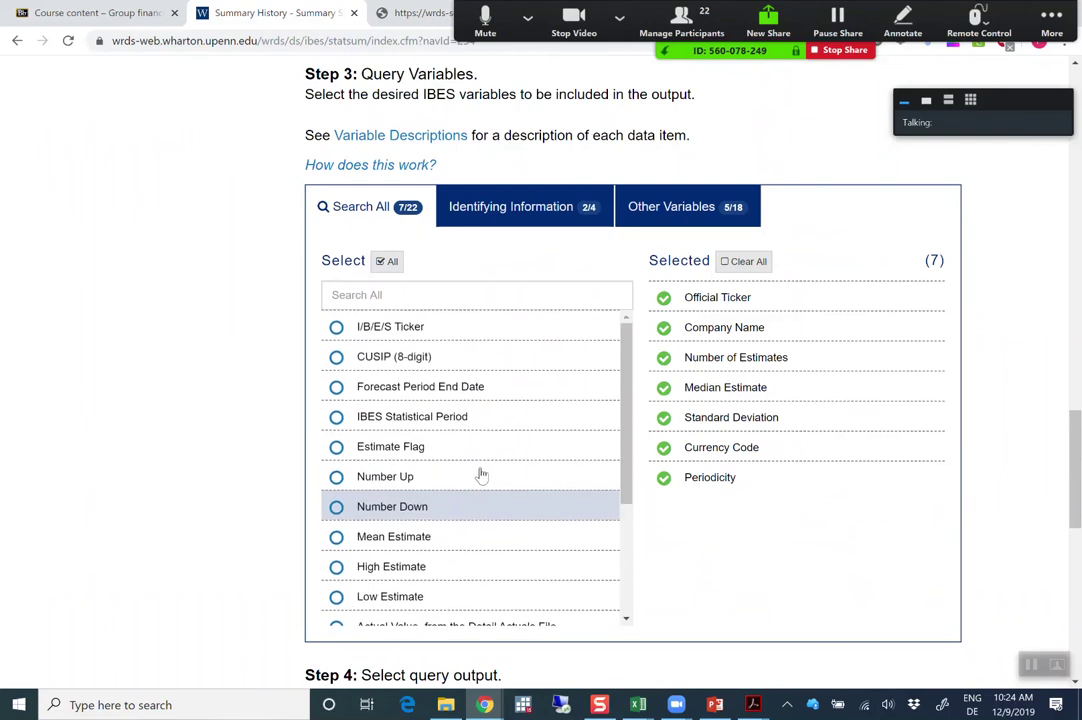
left_click(457, 392)
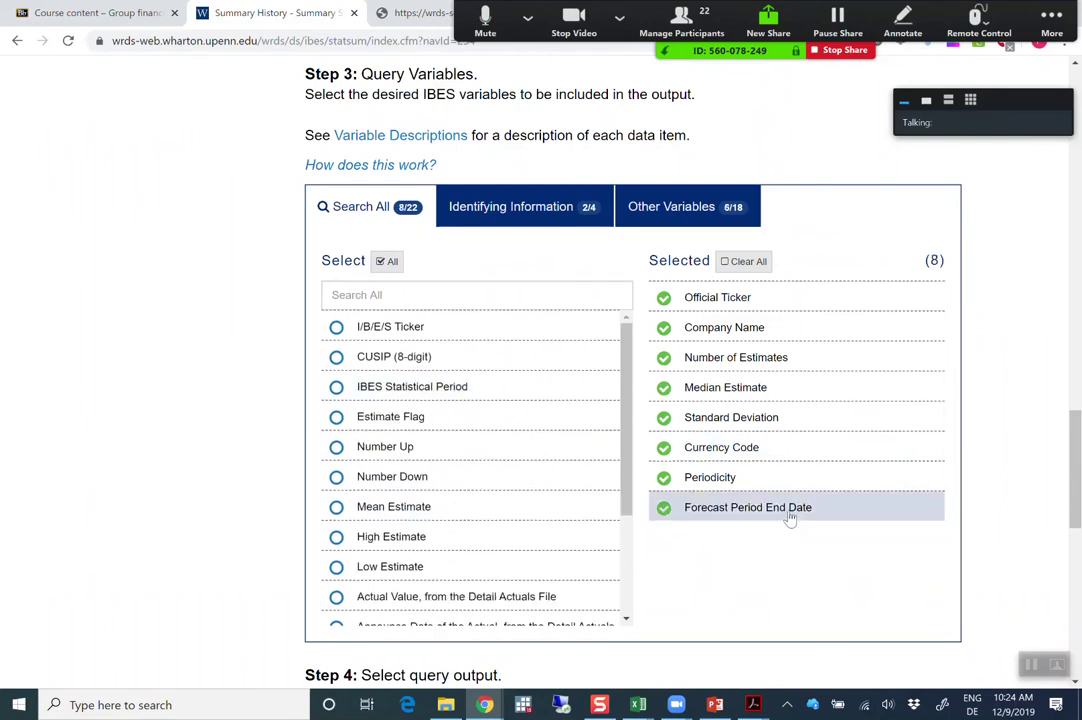
scroll(785, 514, "down", 15)
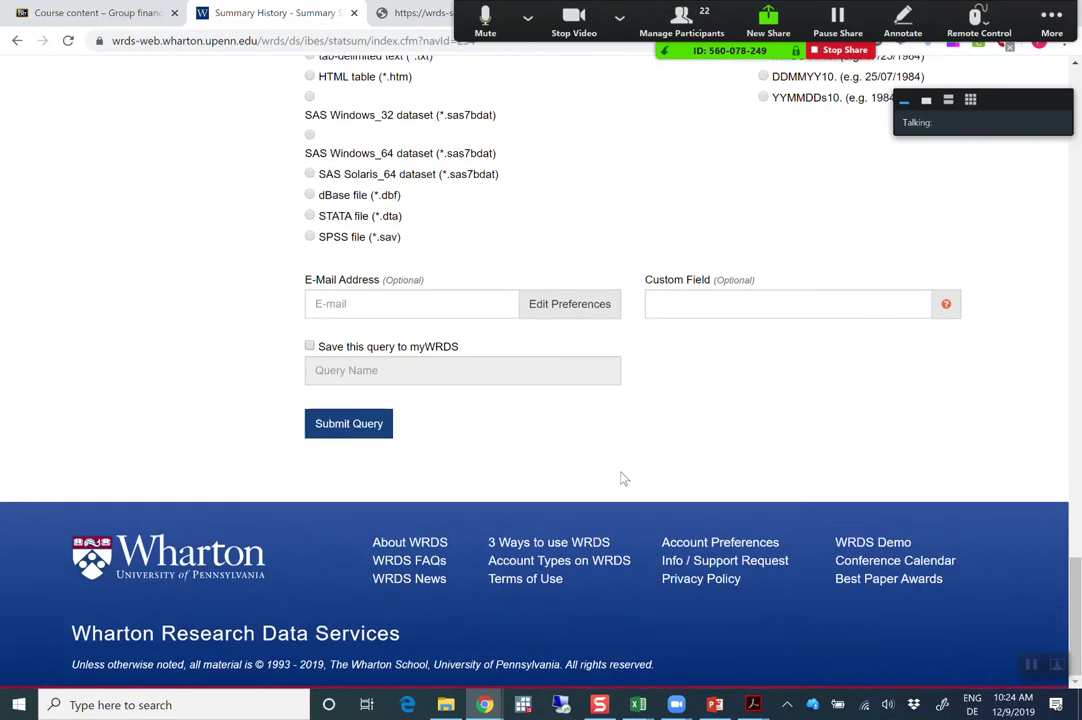
left_click(343, 425)
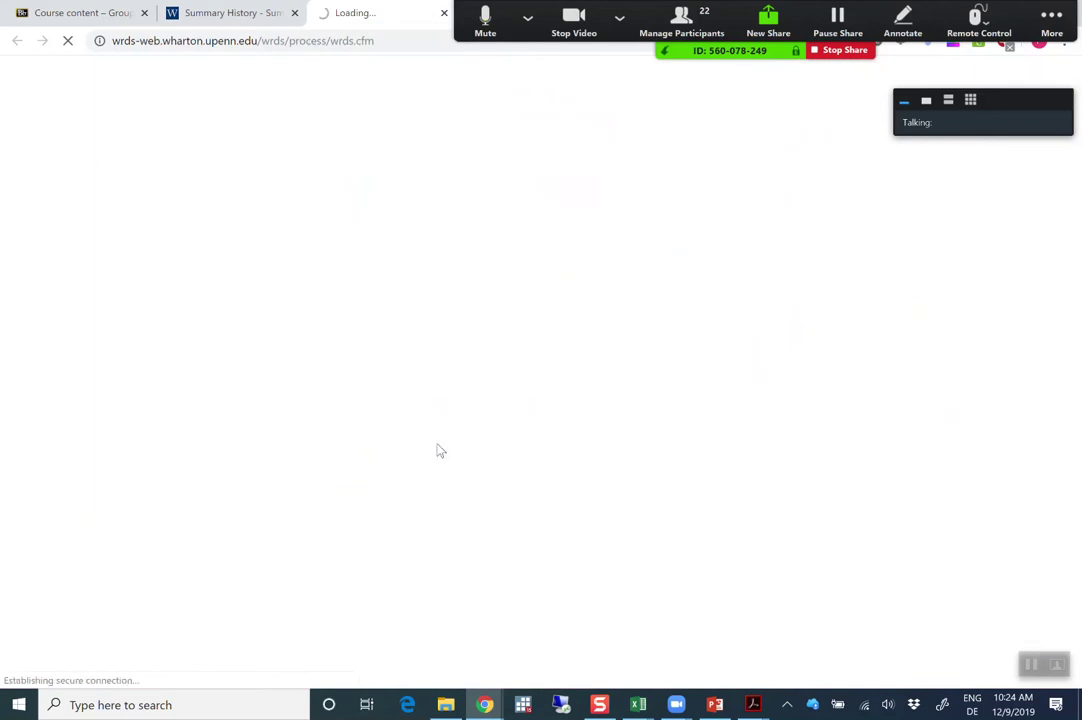
Return to the 4404e14653a98eb5 workbook in Excel and filter the FPI column to 2 only, excluding 1
mouse_move(640, 705)
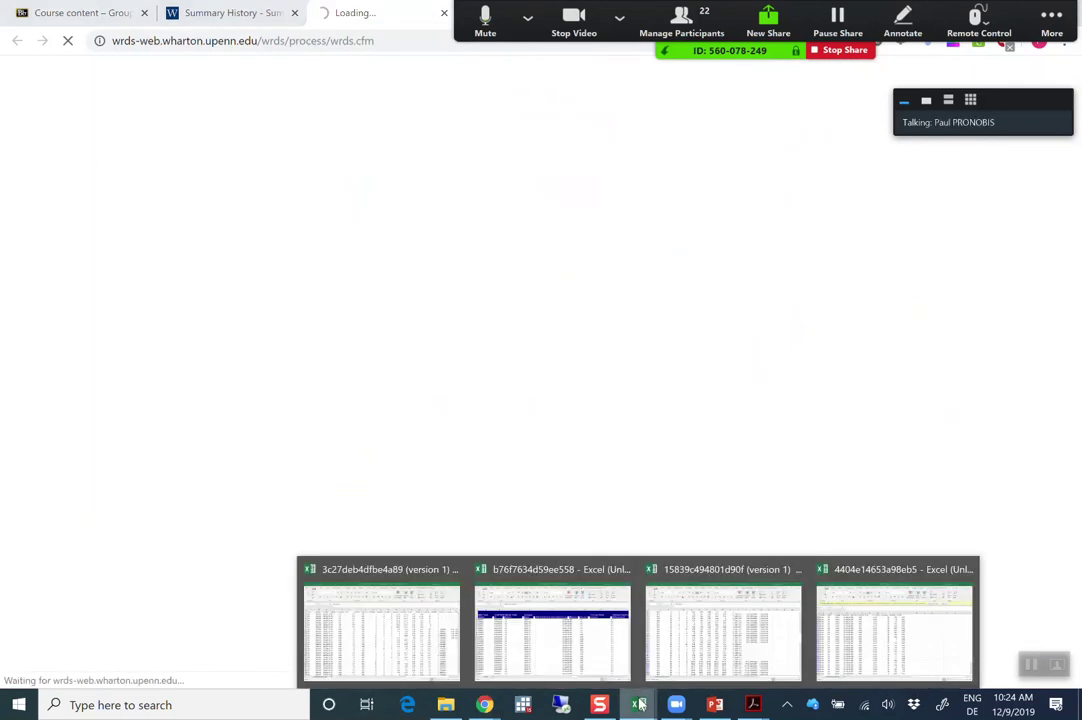
left_click(855, 622)
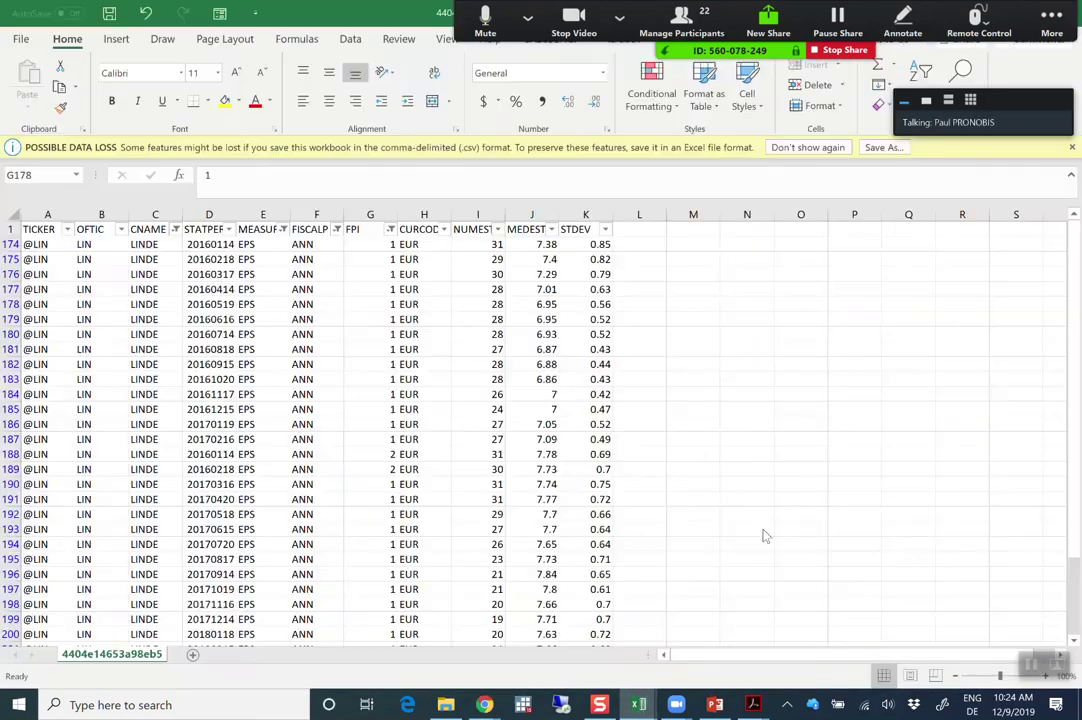
left_click(364, 273)
left_click(390, 230)
left_click(228, 395)
left_click(306, 594)
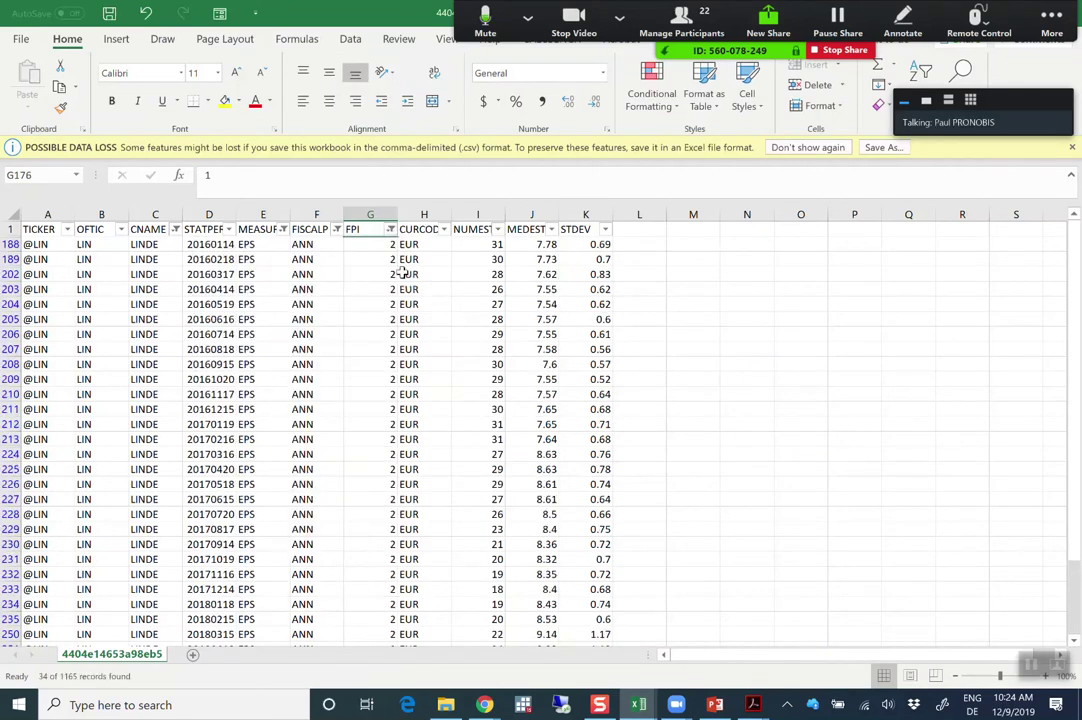
Examine the MEDEST column of the two-year-ahead EPS forecasts from 20160519 through 20170216
left_click(426, 276)
left_click(533, 232)
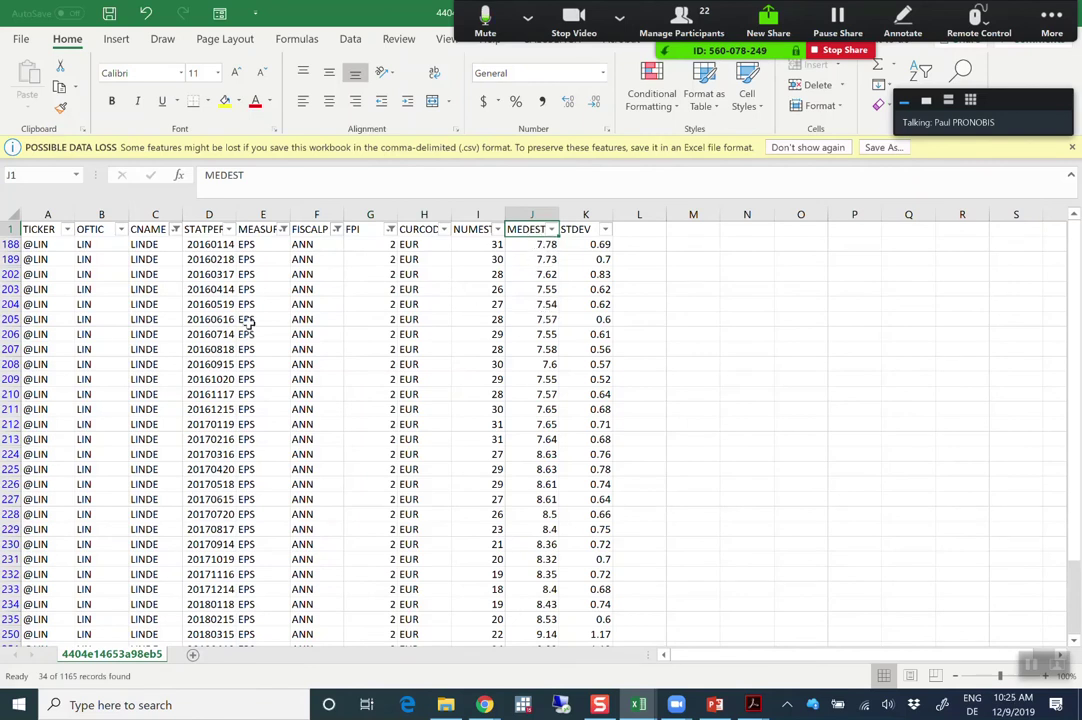
left_click(543, 305)
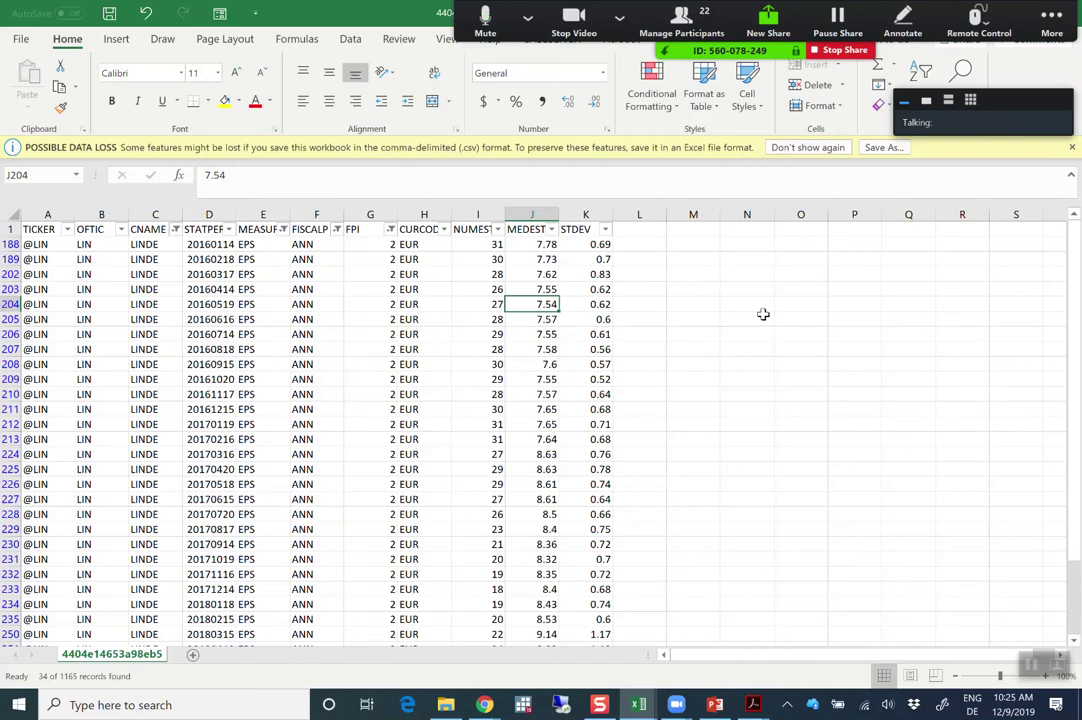
key("Down")
key("Down")
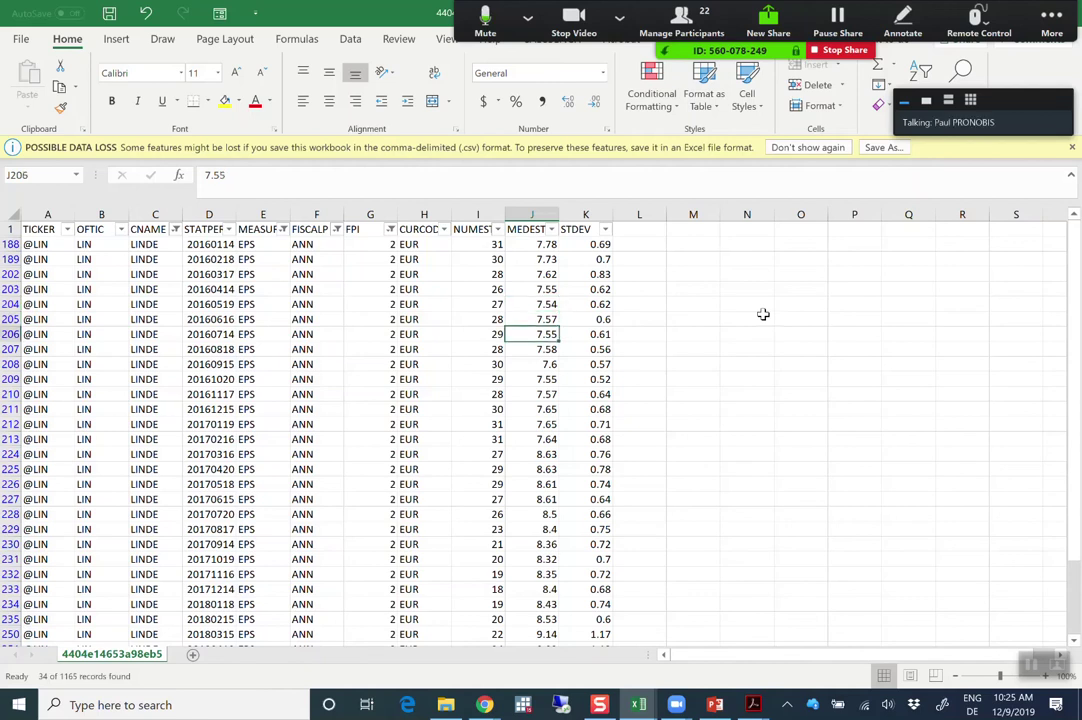
key("Down")
key("Down")
key("Down")
key("Down")
key("Down")
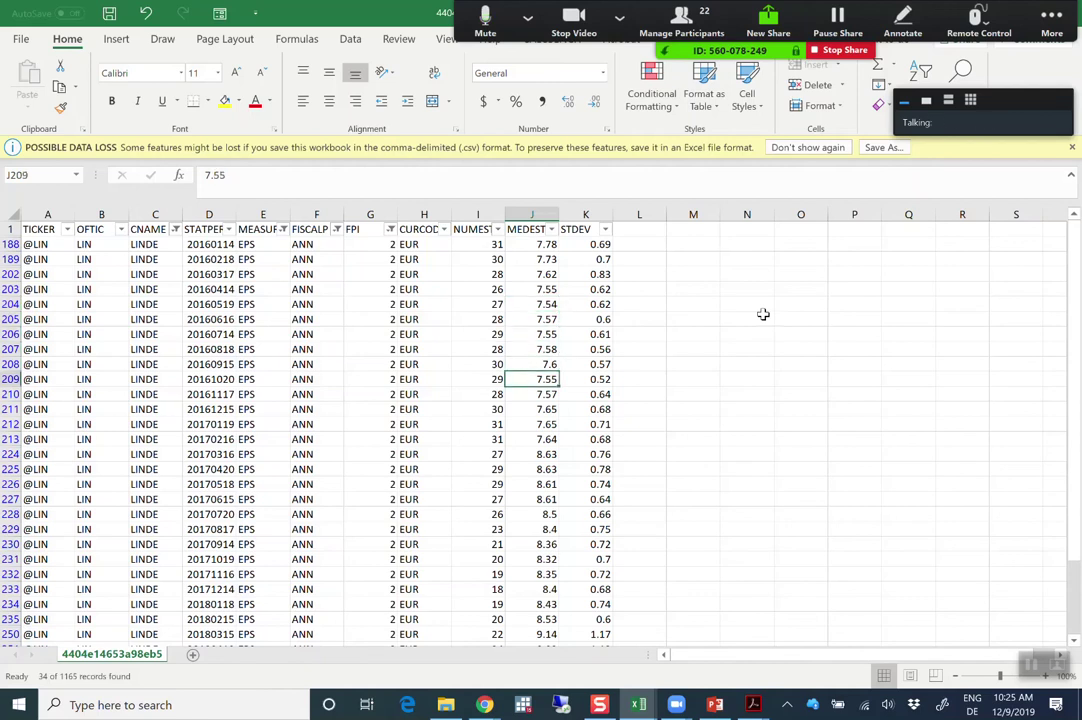
key("Down")
key("Down")
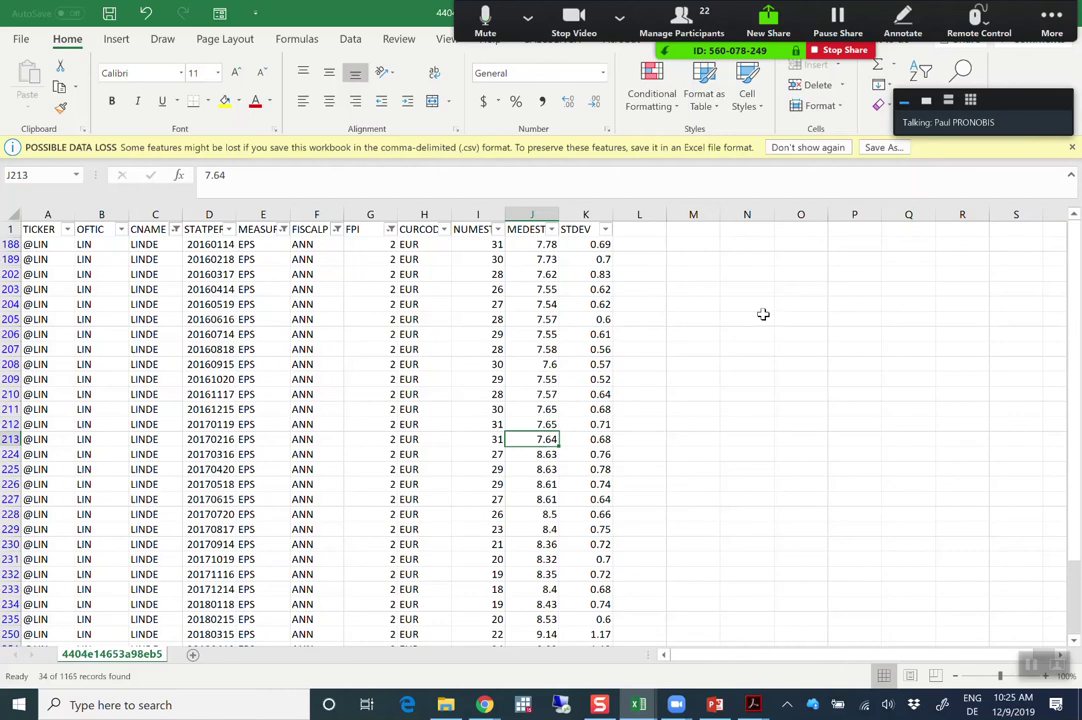
Compare the median EPS estimates dated 20170216 and 20170316
key("Down")
key("Up")
key("Down")
key("Up")
key("Down")
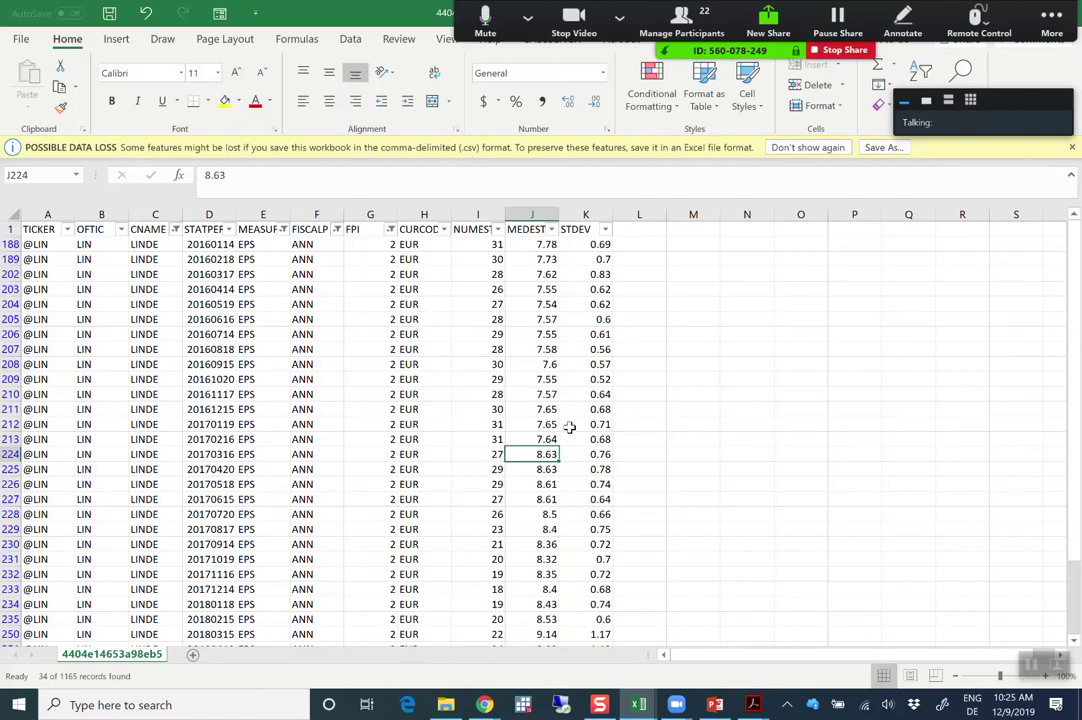
key("Up")
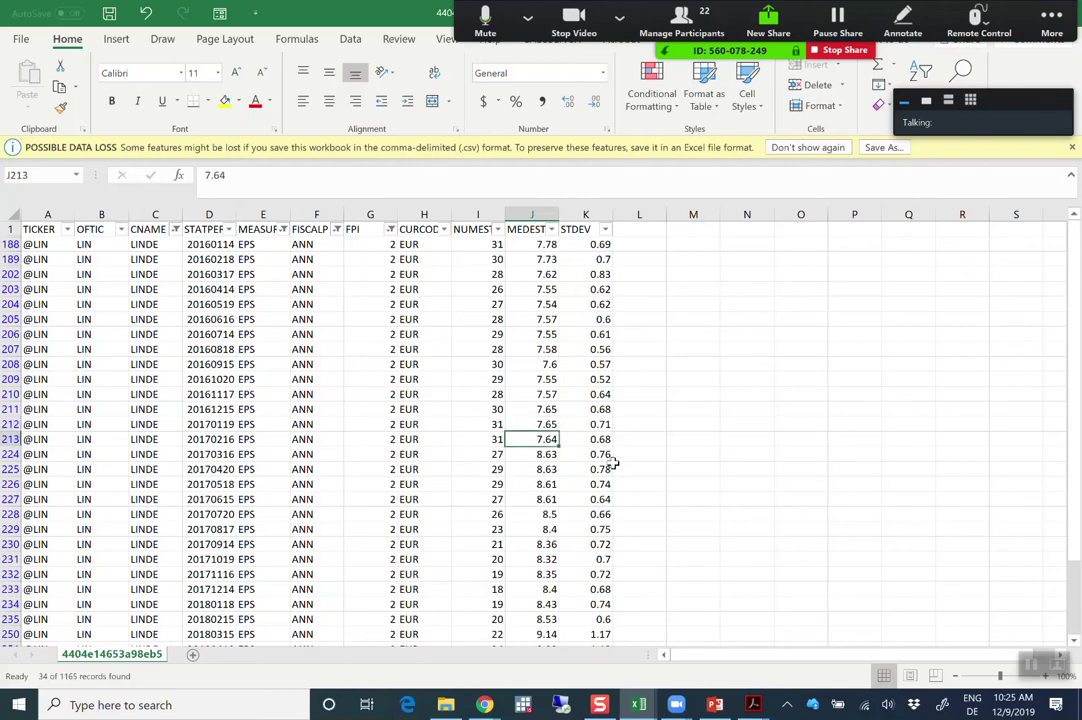
Read across the full 20170216 and 20170316 forecast records, from identifying fields to median estimate
key("Left")
key("Left")
key("Left")
key("Left")
key("Left")
key("Left")
key("Left")
key("Left")
key("Left")
key("Right")
key("Right")
key("Right")
key("Right")
key("Right")
key("Right")
key("Right")
key("Right")
key("Right")
key("Down")
key("Left")
key("Left")
key("Left")
key("Left")
key("Left")
key("Left")
key("Left")
key("Right")
key("Right")
key("Right")
key("Right")
key("Right")
key("Right")
key("Right")
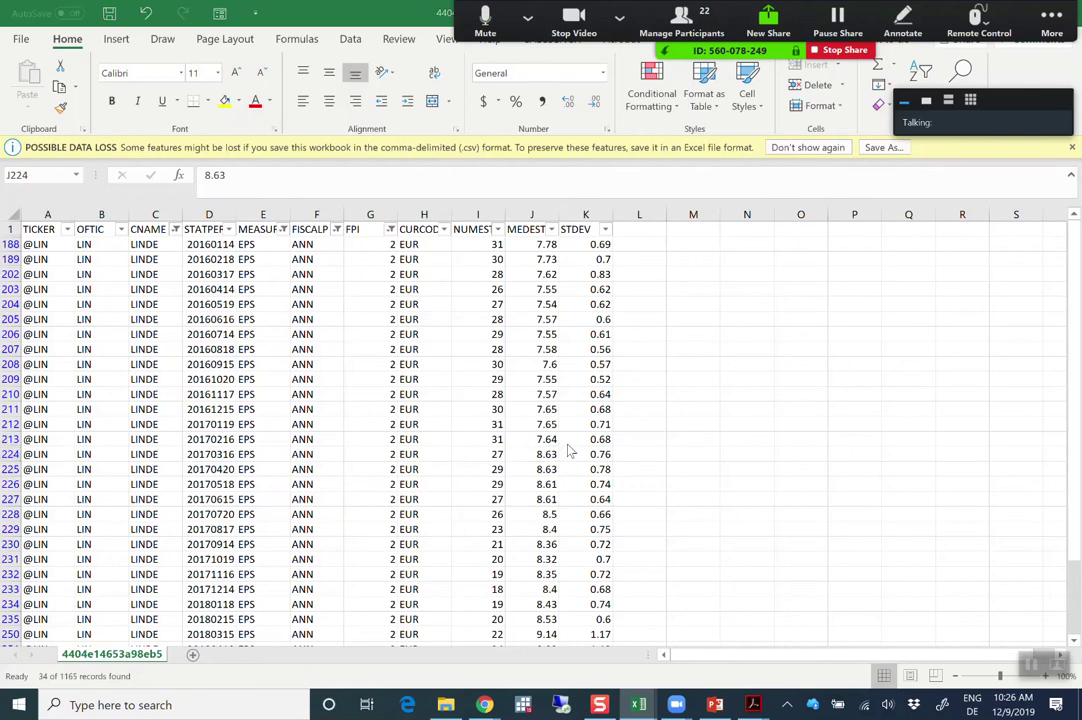
Check the status of the submitted WRDS data request in Chrome, and return to the 20161215 median estimate in Excel
key("alt+Tab")
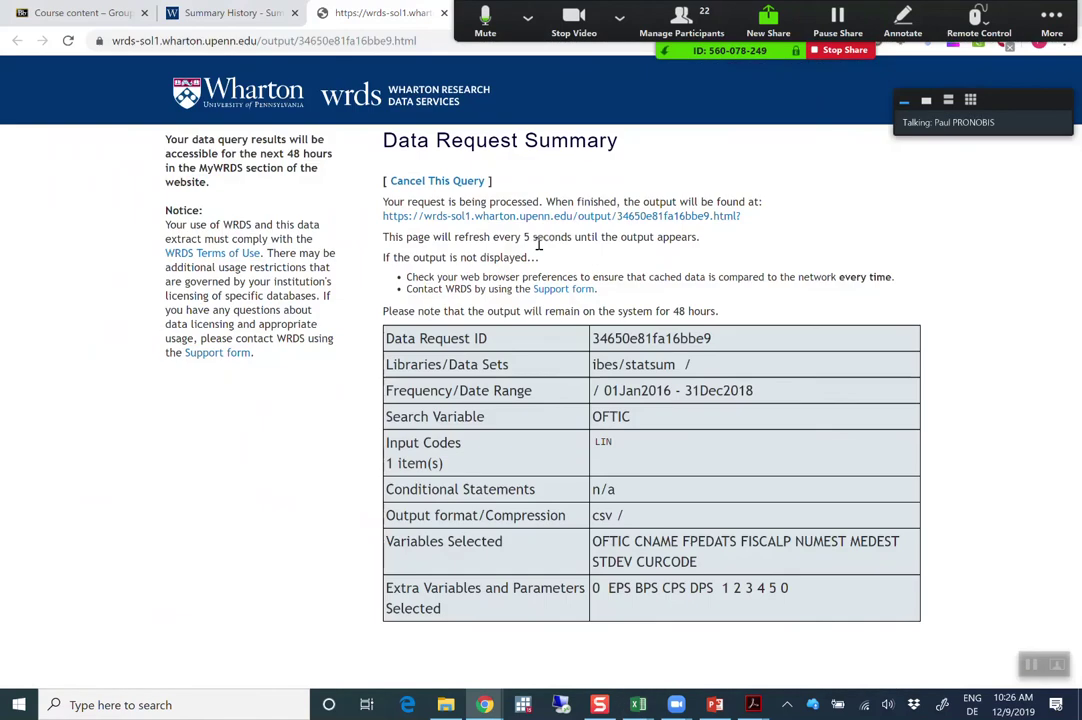
key("alt+Tab")
left_click(555, 424)
left_click(533, 409)
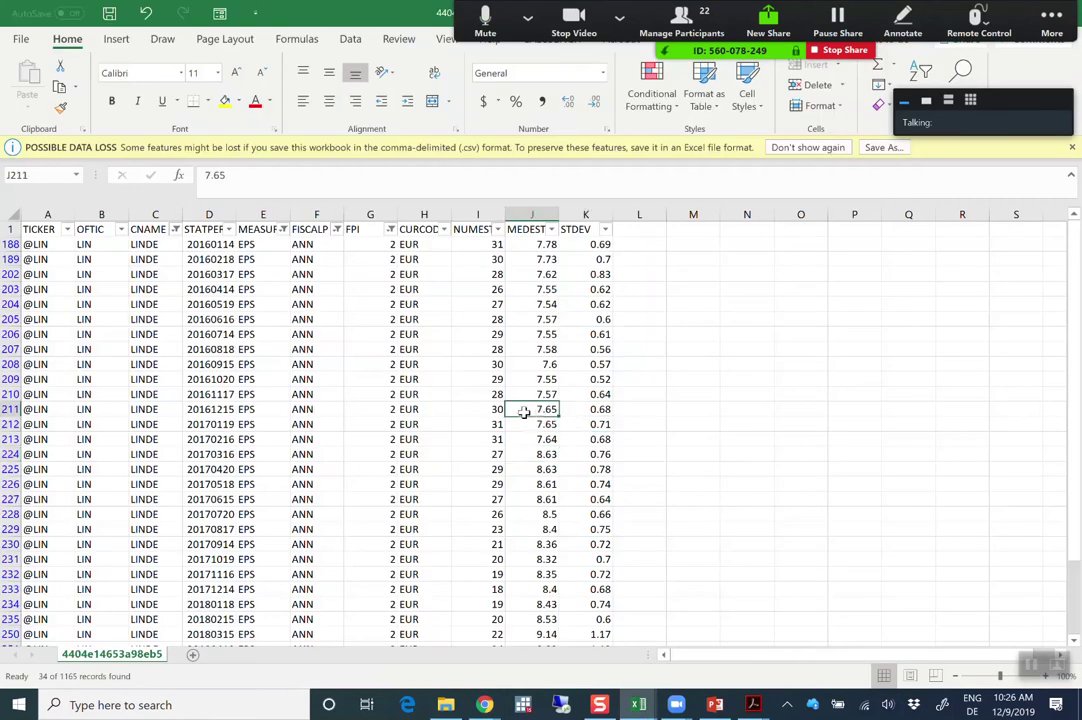
Filter the MEASURE column to CPS instead of EPS
left_click(283, 230)
left_click(118, 381)
left_click(130, 409)
left_click(198, 594)
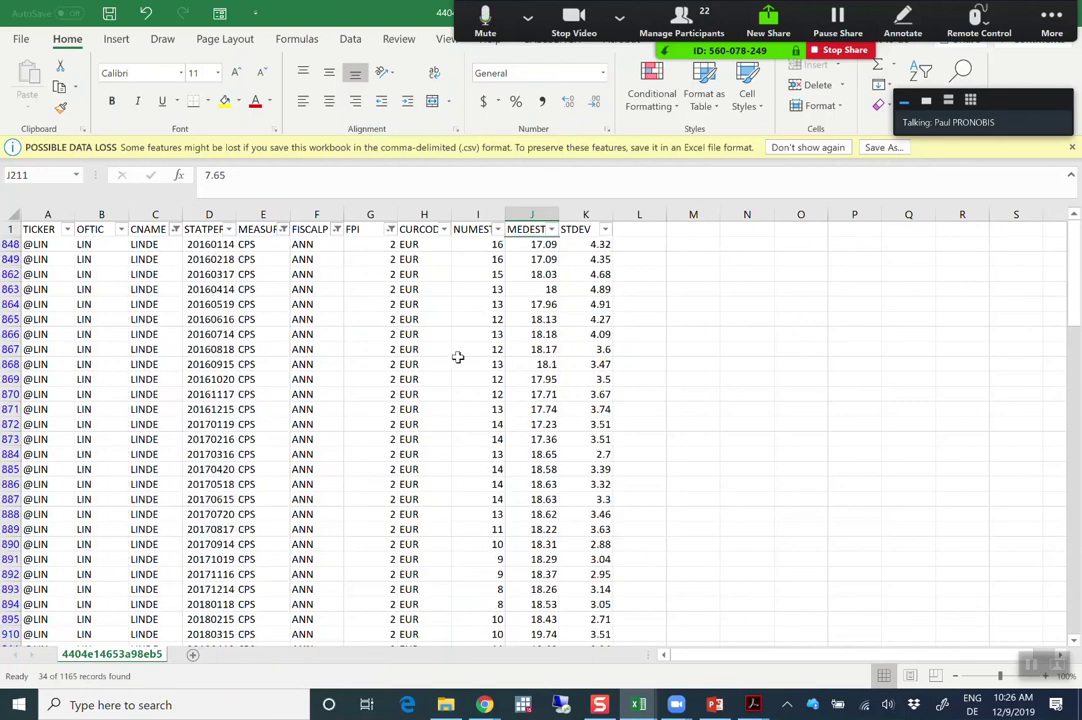
Examine Linde's median two-year-ahead CPS estimates over the 2016 forecast dates, including those dated 20160317 and 20160915
left_click(535, 305)
scroll(584, 514, "down", 5)
scroll(581, 517, "up", 5)
key("Up")
key("Up")
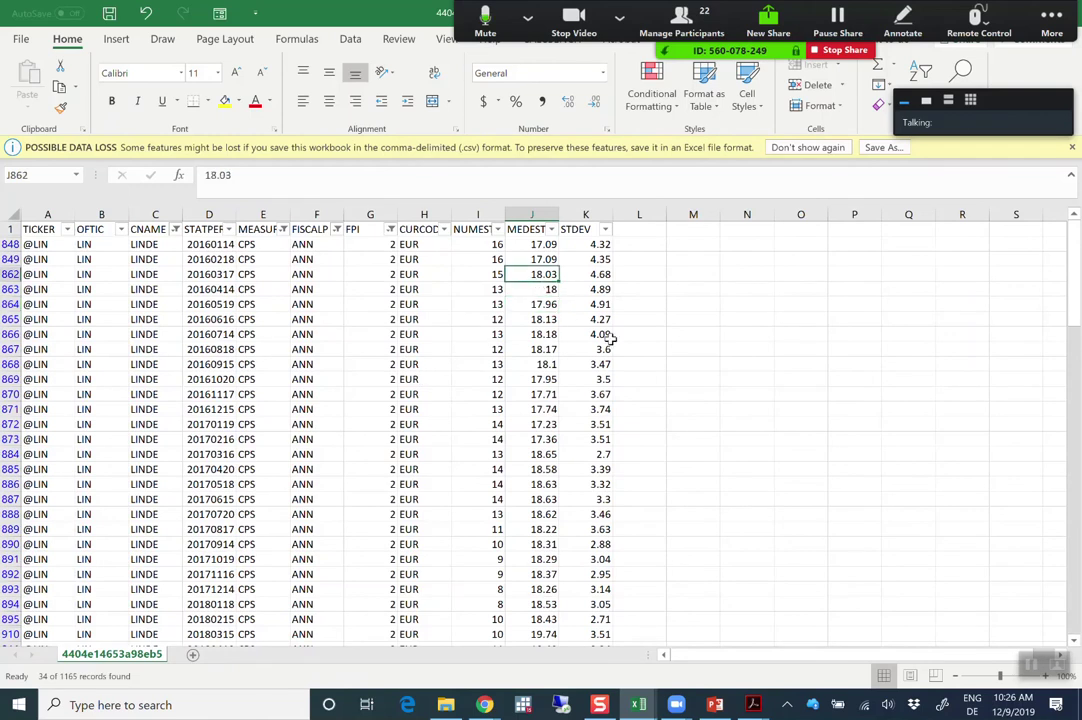
left_click(530, 363)
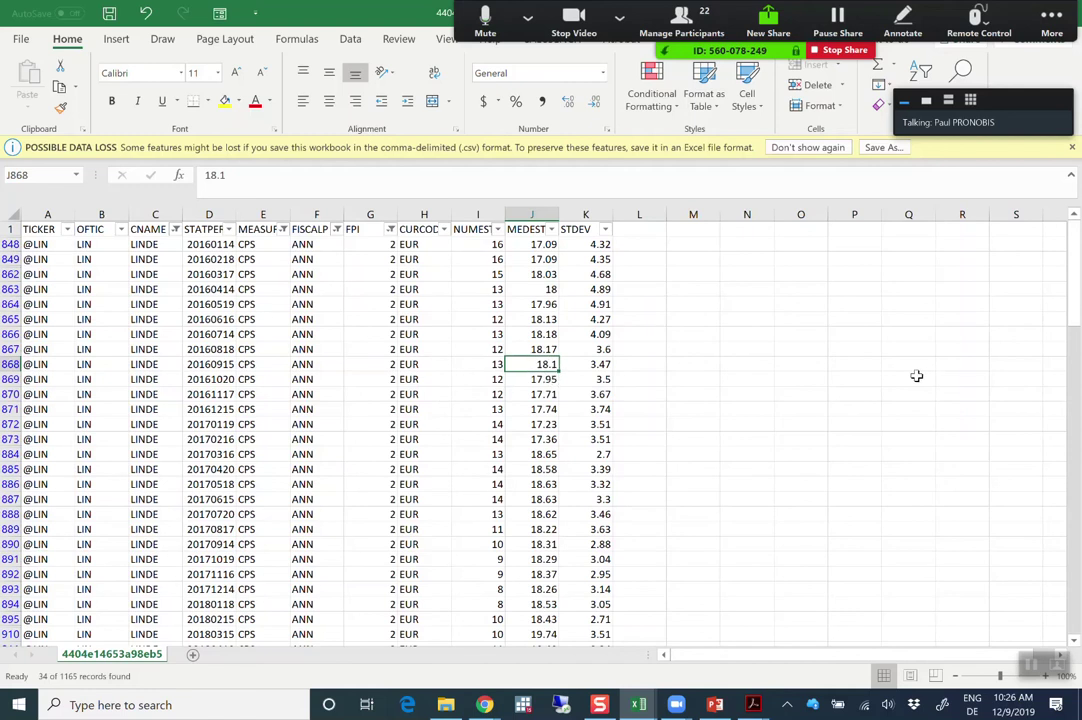
Switch to the PowerPoint lecture deck and start the slide show from slide 35, "Acquisition Financing and Form of Payment"
left_click(716, 705)
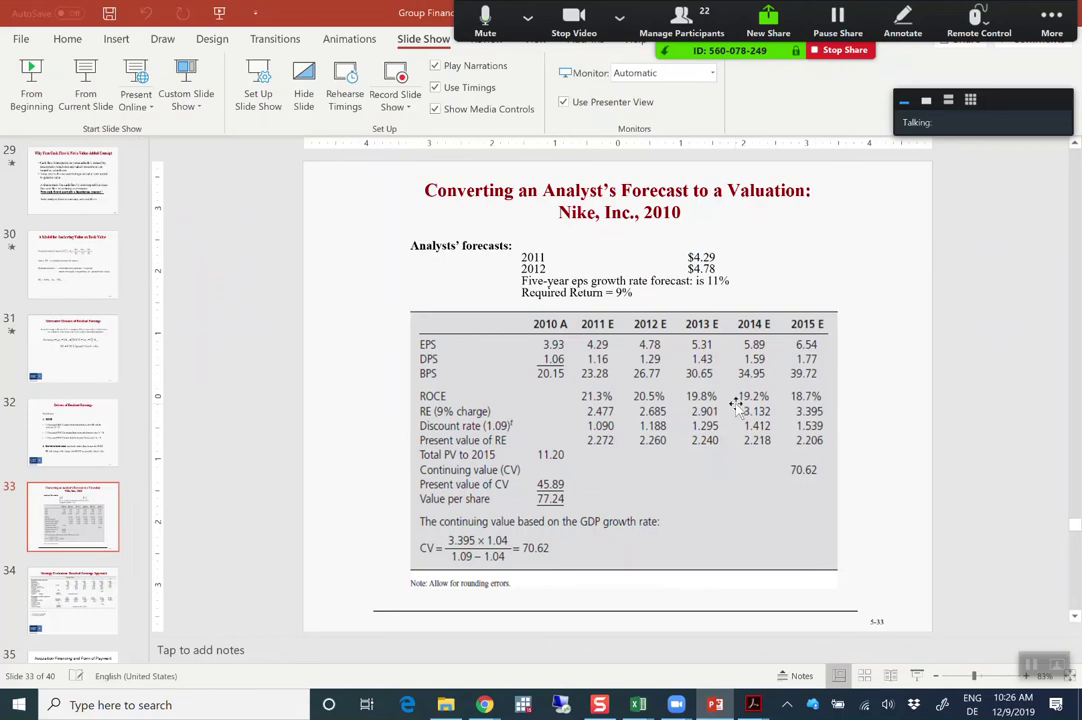
left_click(72, 625)
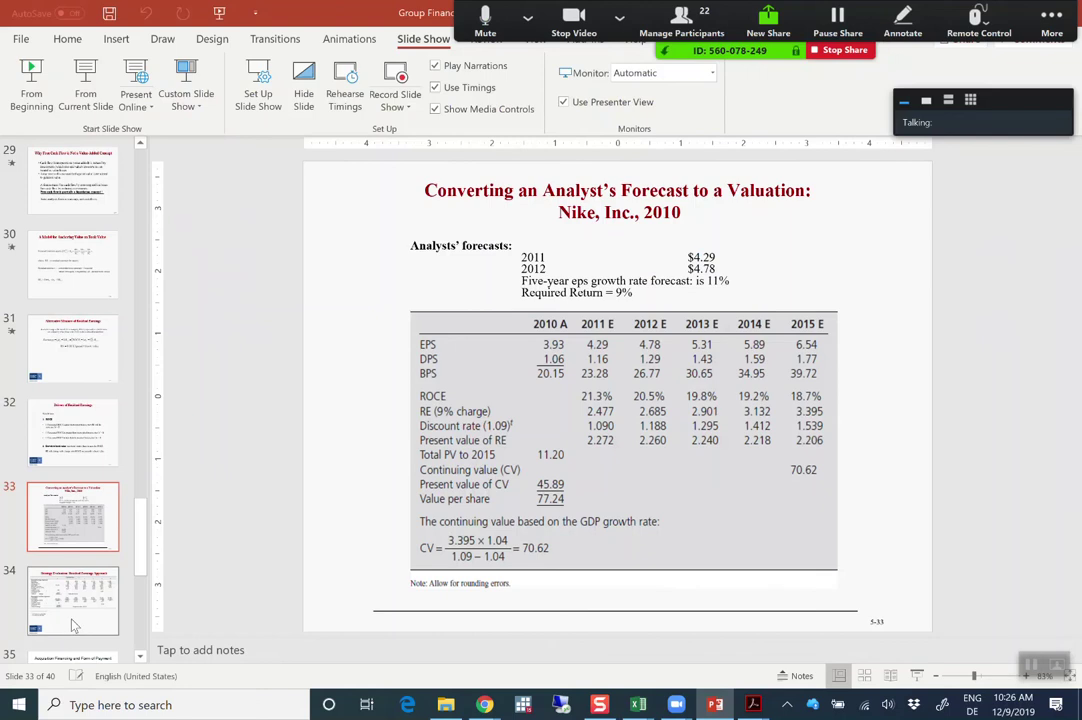
key("Down")
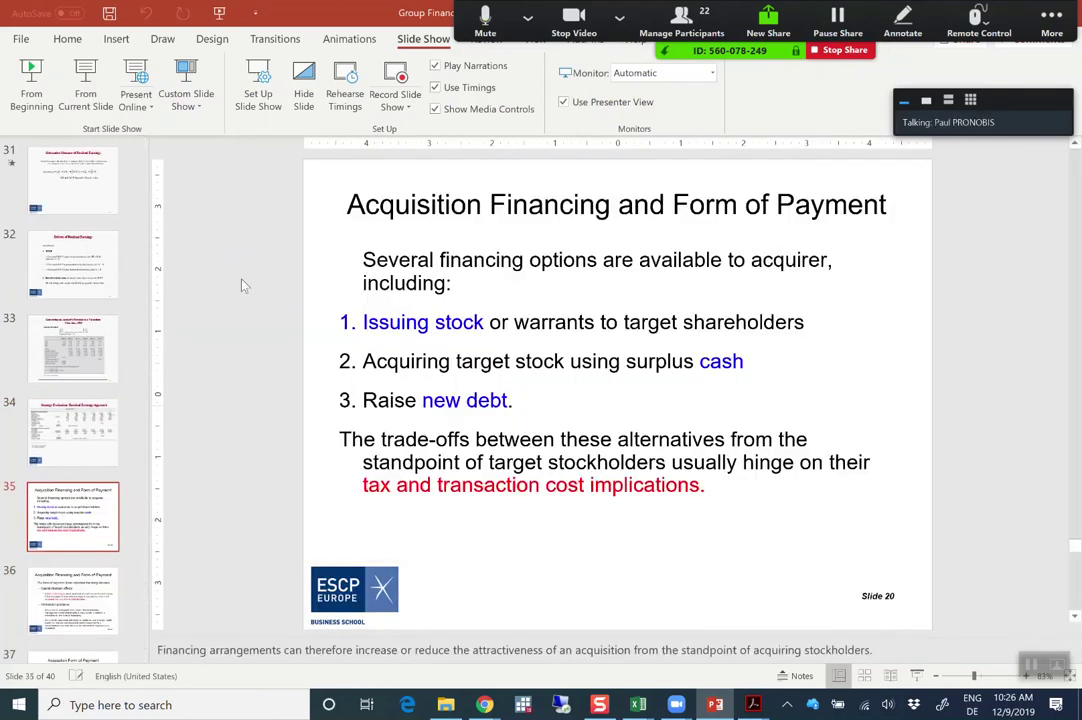
left_click(86, 99)
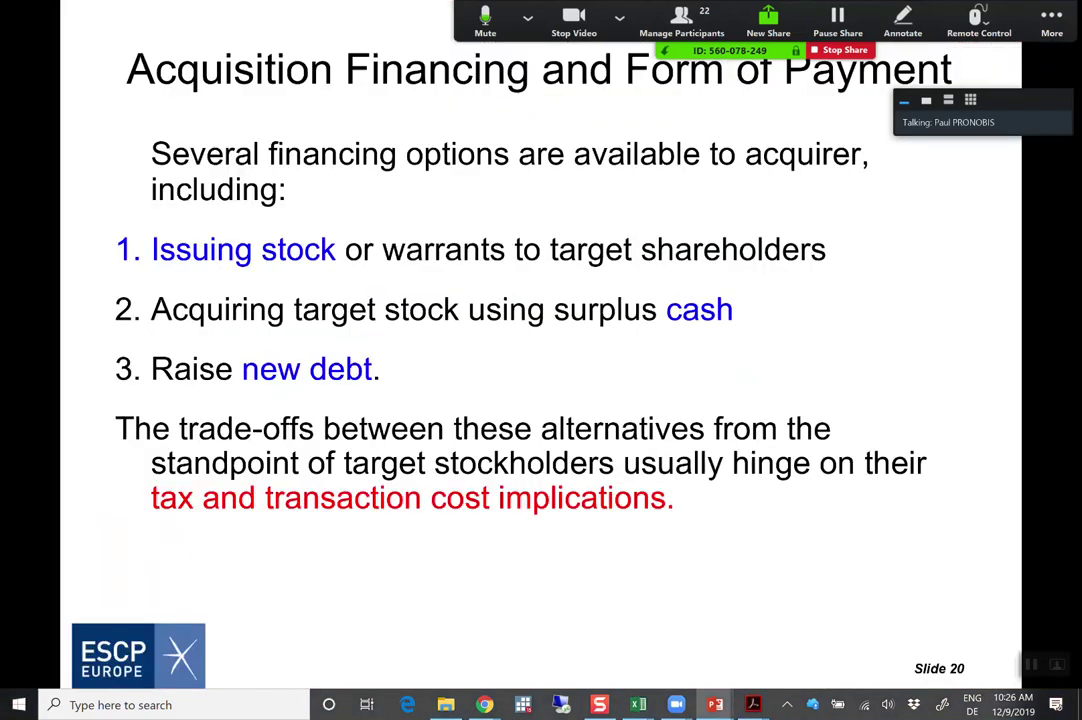